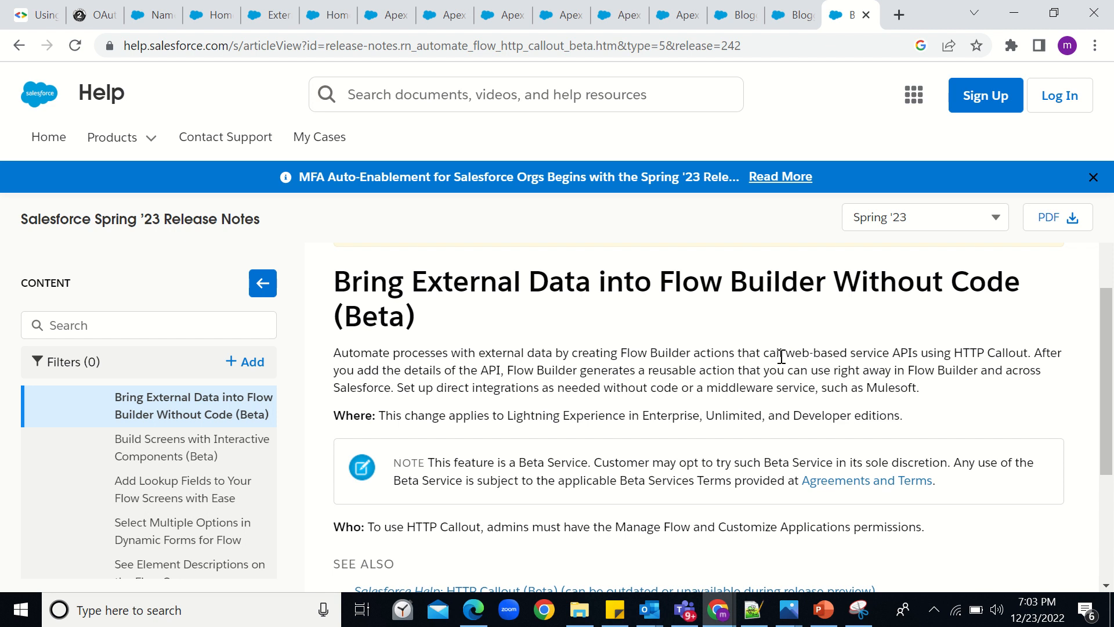
- Highlight 'web-based service APIs using HTTP Callout' in the release note, then go to the Google Books guide
drag(790, 354, 1022, 352)
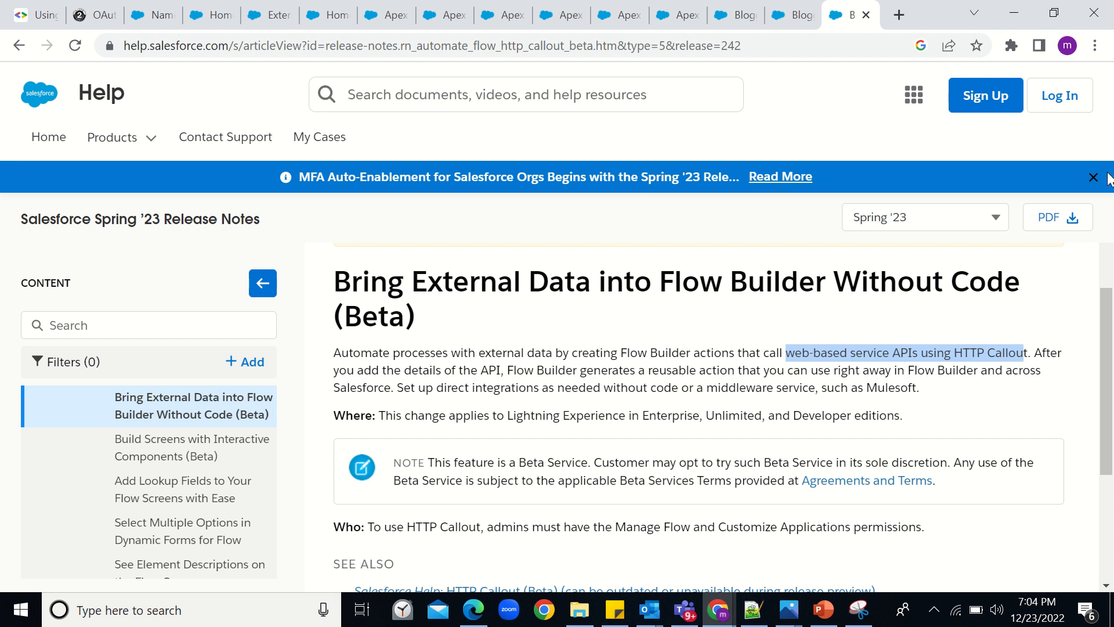
click(25, 12)
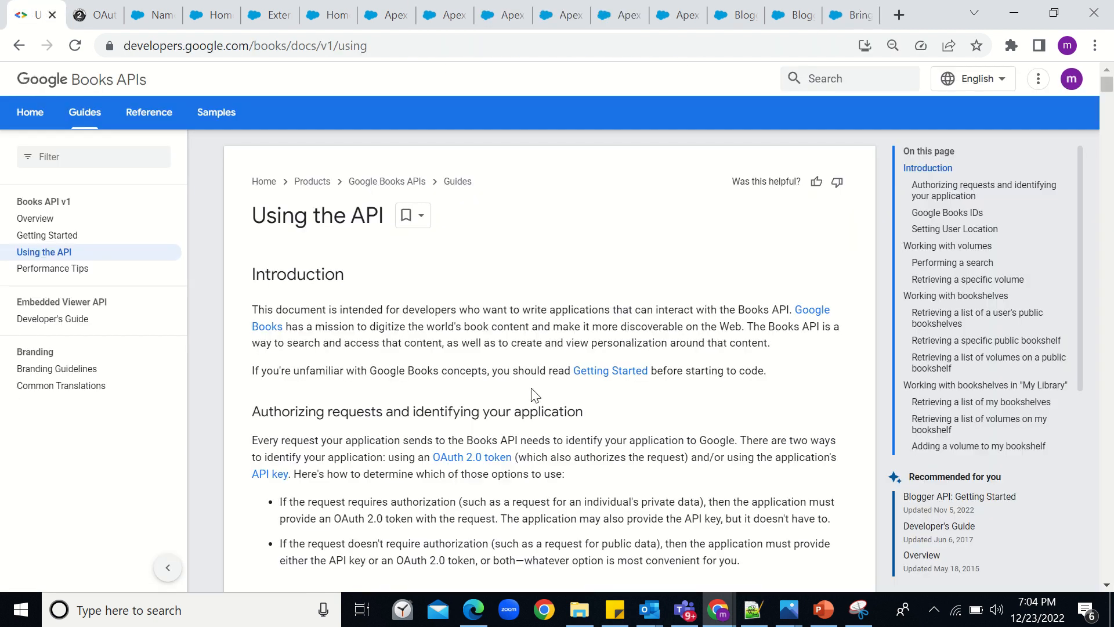
- Bring up the Google Cloud 'APIs and services – Demo Project' browser window
click(730, 614)
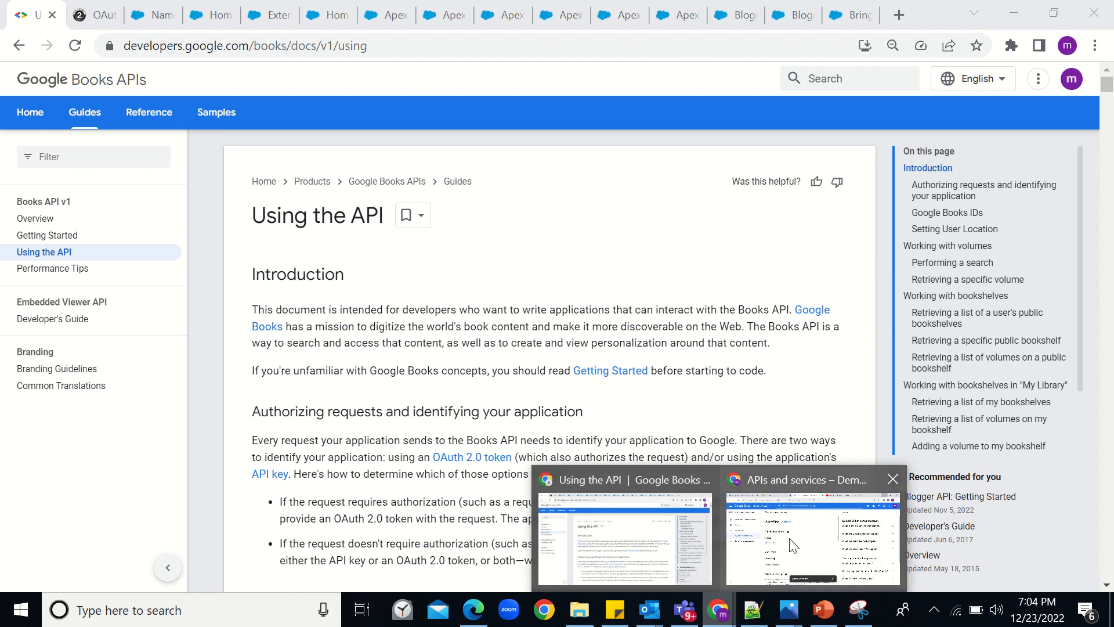
click(792, 543)
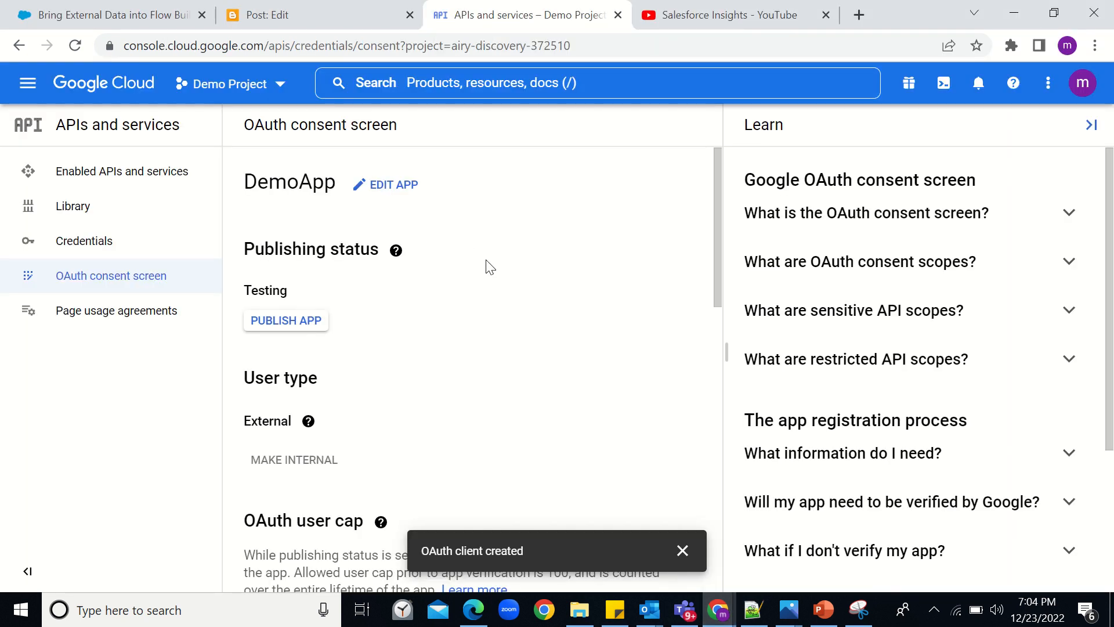
- Create a new Google Cloud project, keeping the default name My Project 57256
click(270, 98)
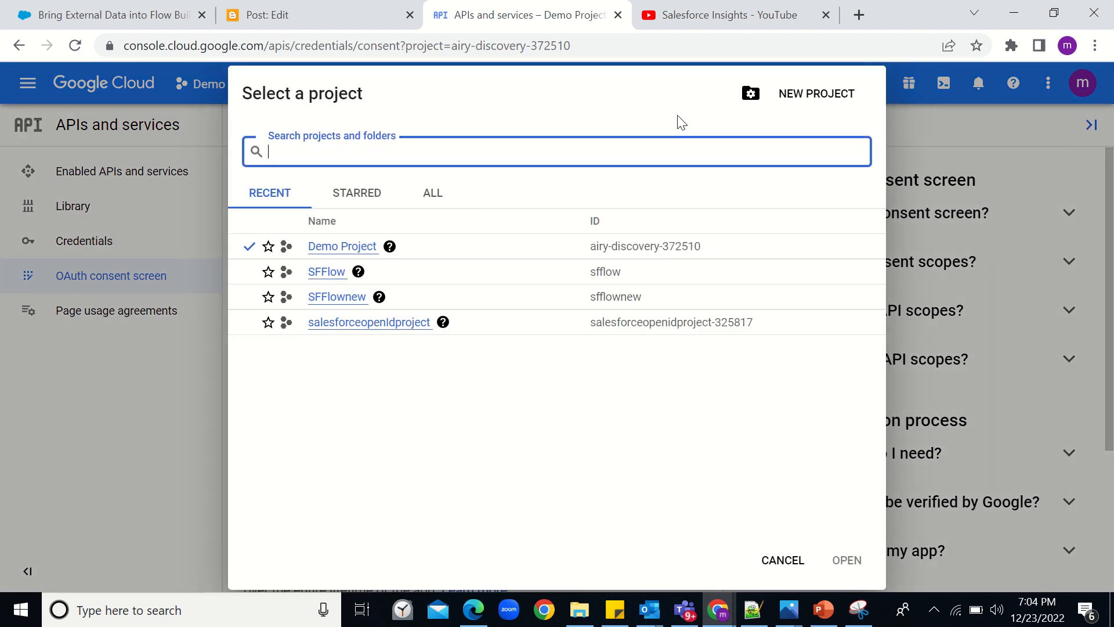
click(795, 97)
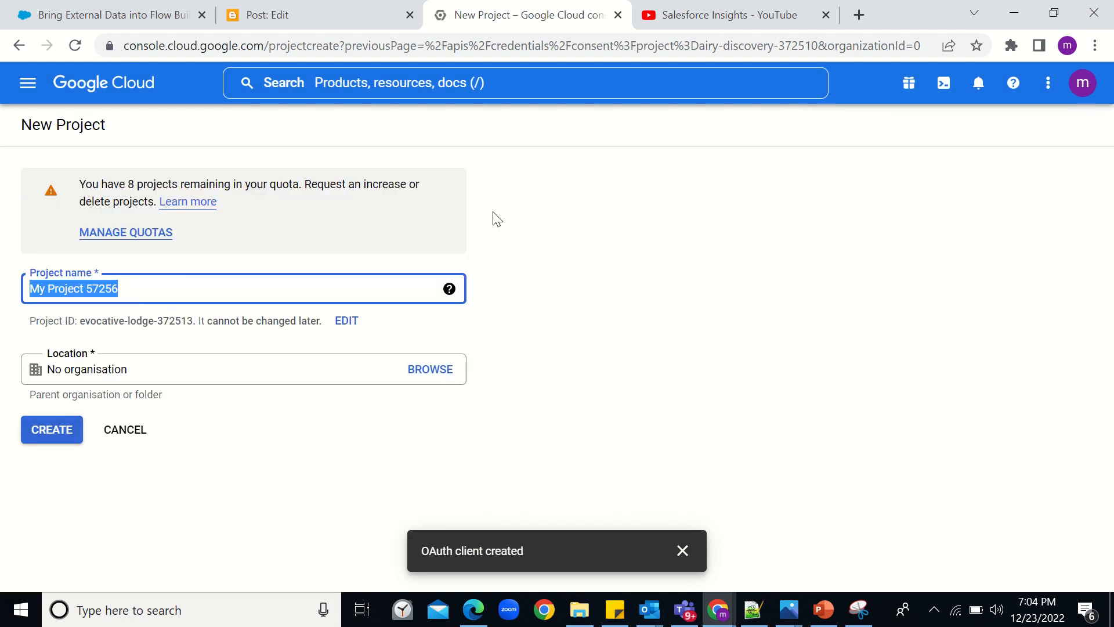
click(65, 432)
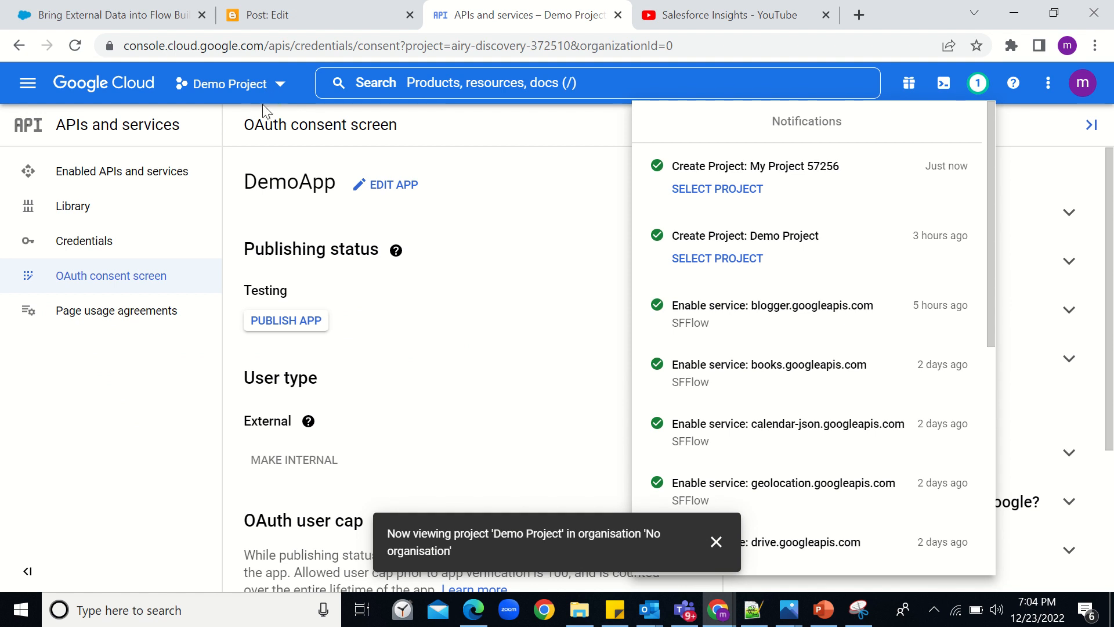
- Switch to My Project 57256 and choose External as the consent-screen user type
click(259, 85)
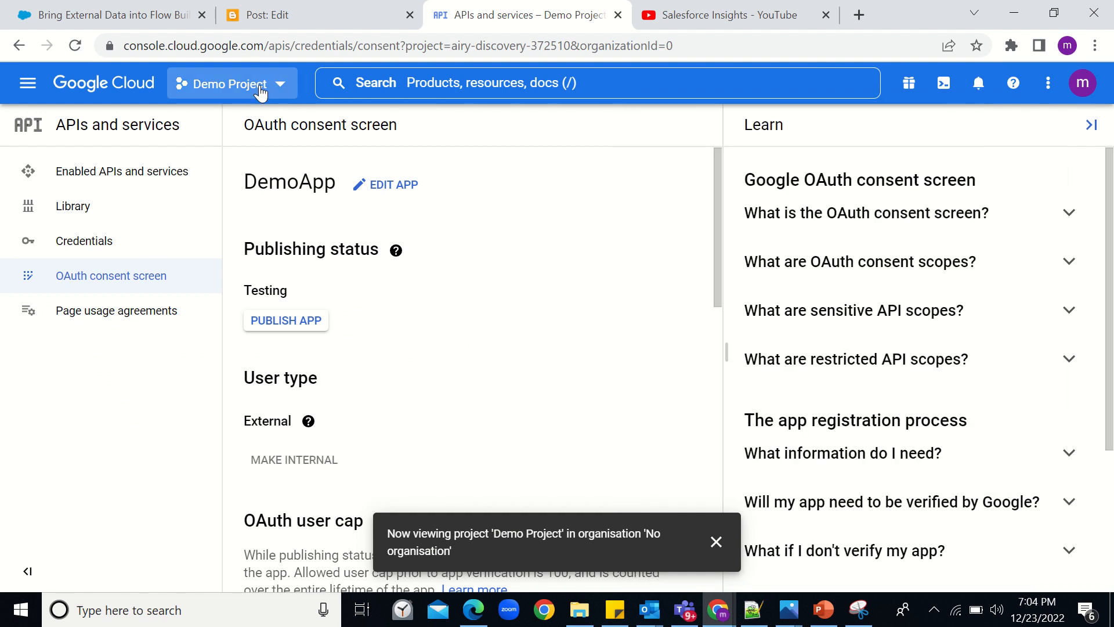
click(260, 85)
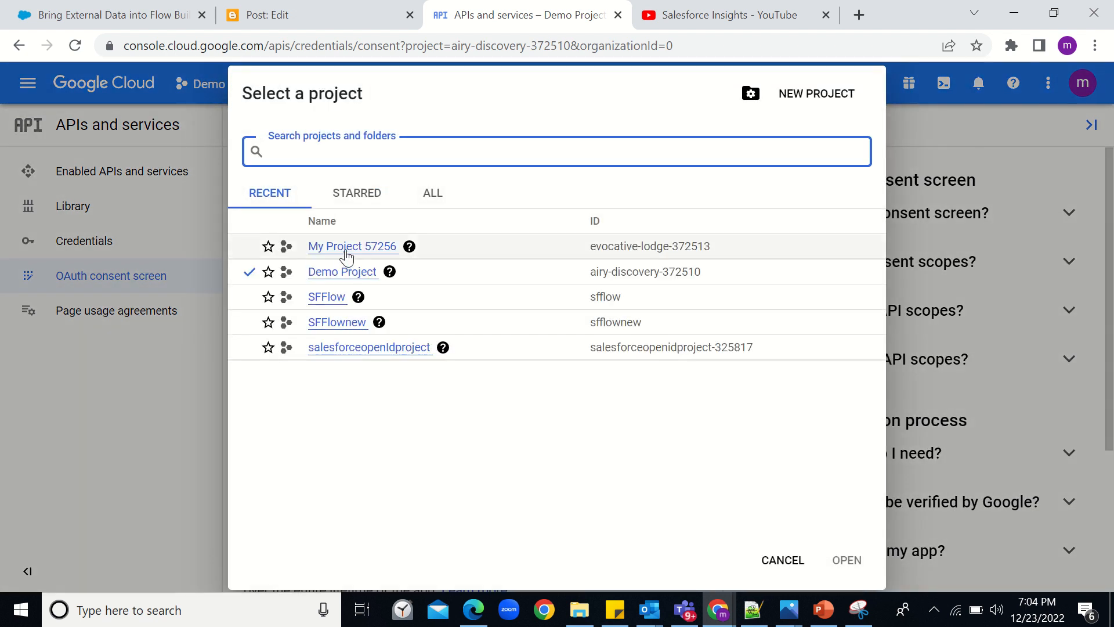
click(359, 248)
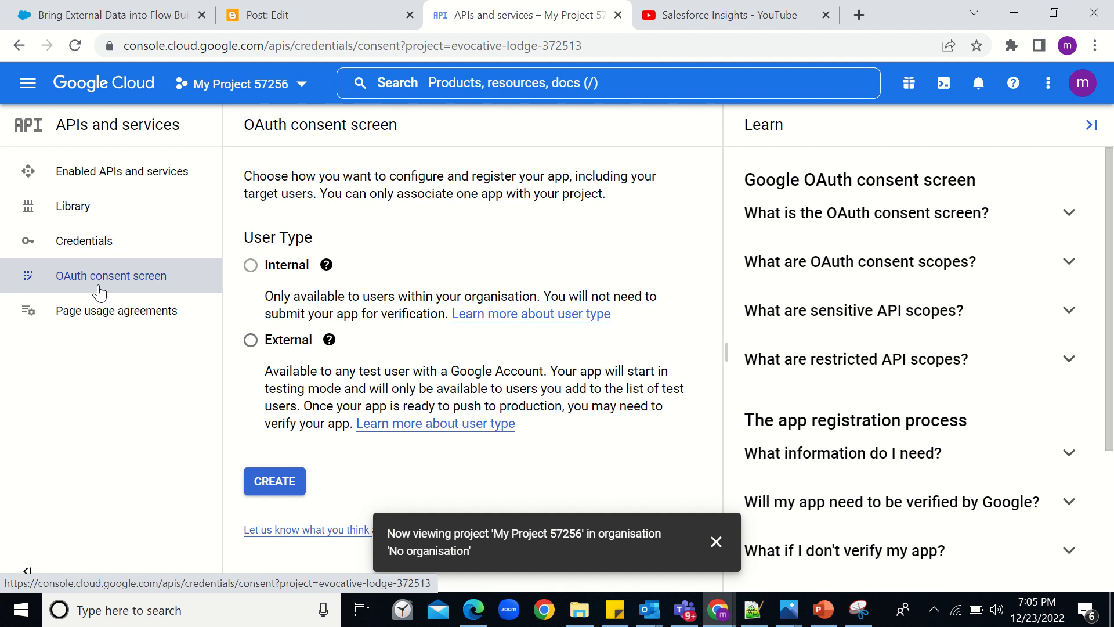
click(252, 346)
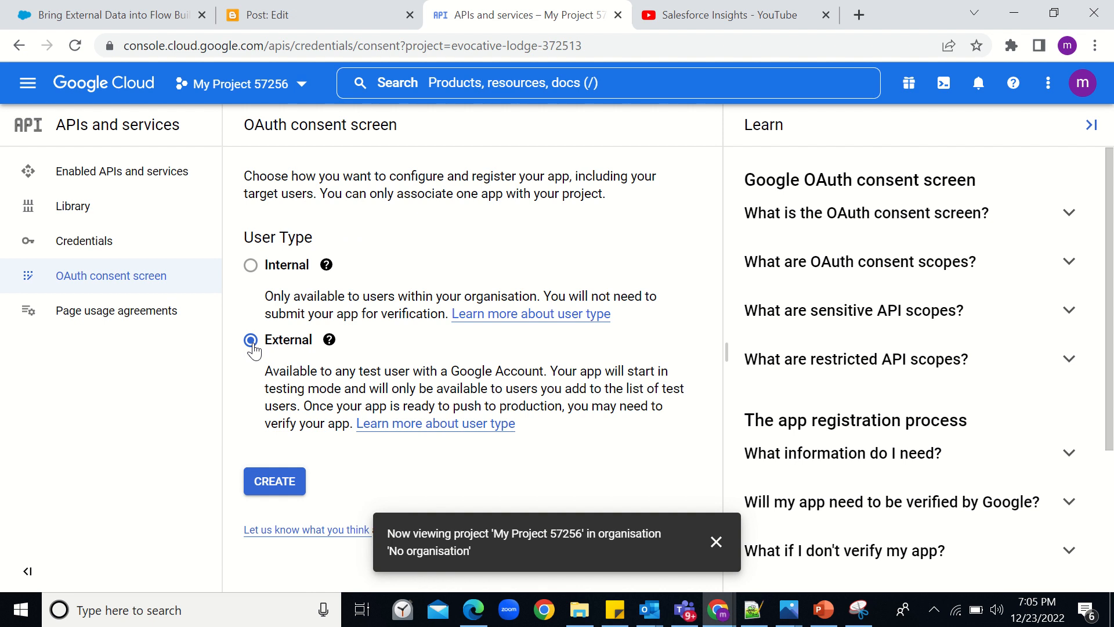
- Start the consent-screen app named DemoApp and pick the account's address as support email
click(284, 476)
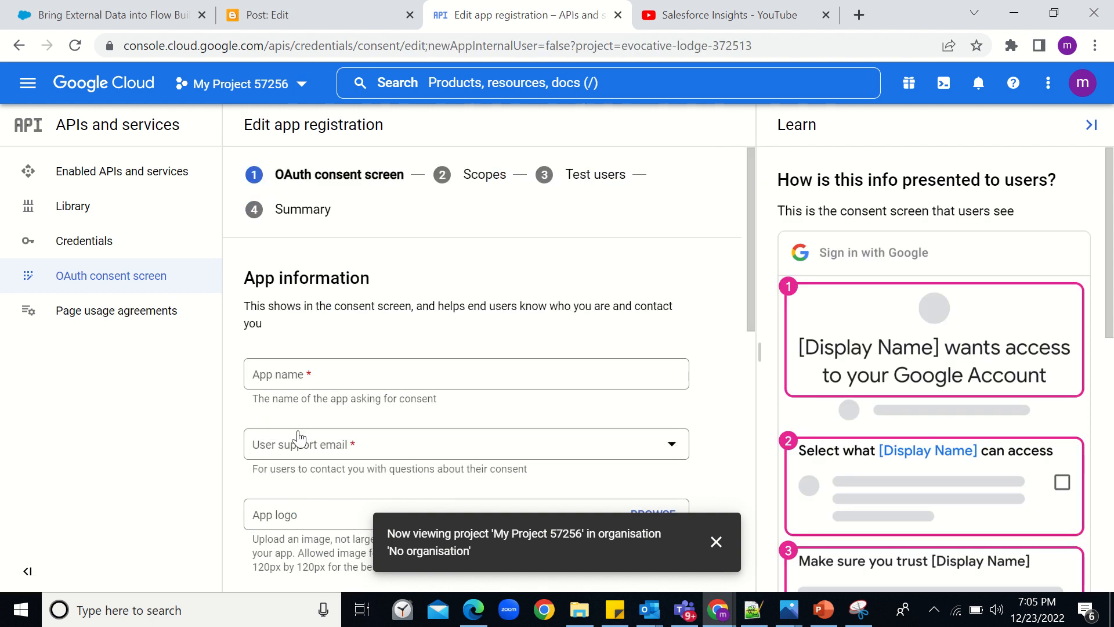
click(291, 372)
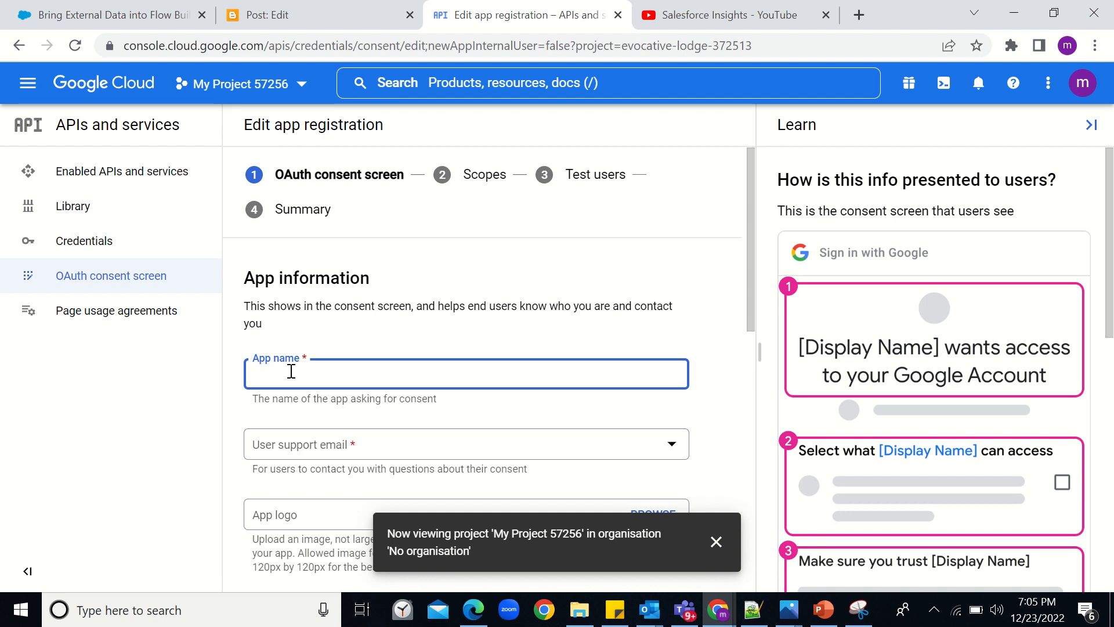
text(DemoApp)
scroll(291, 372, down, 3)
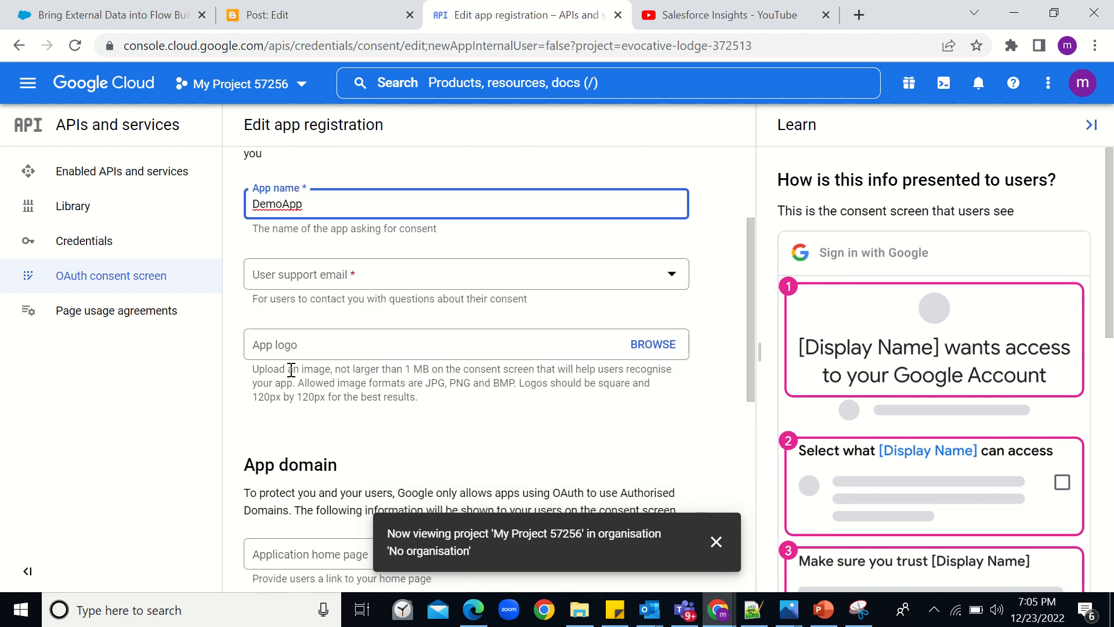
click(304, 280)
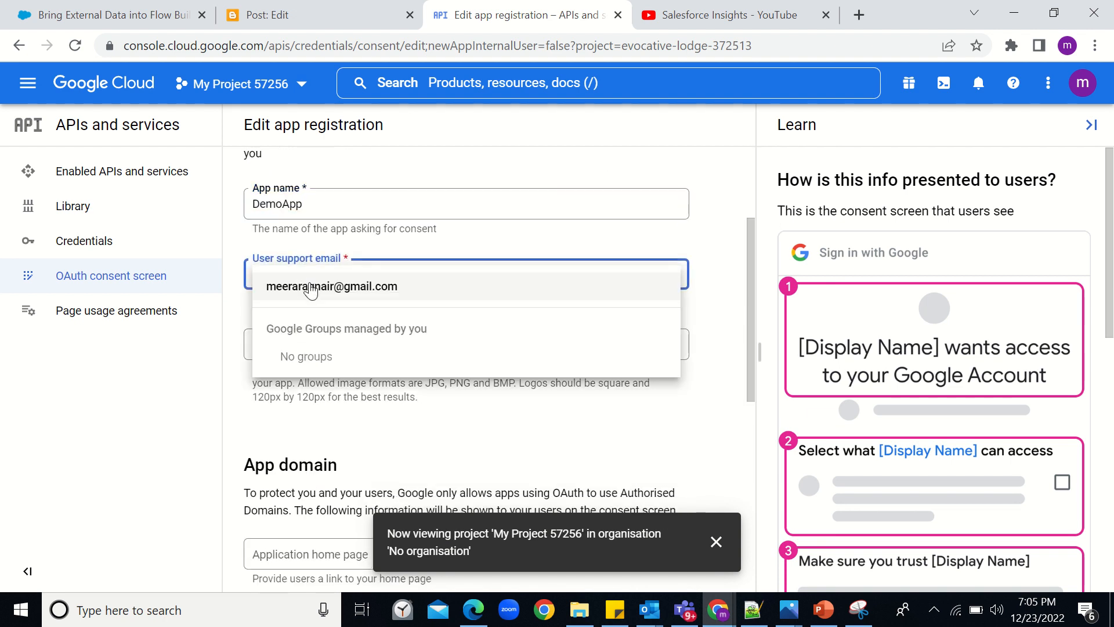
click(311, 287)
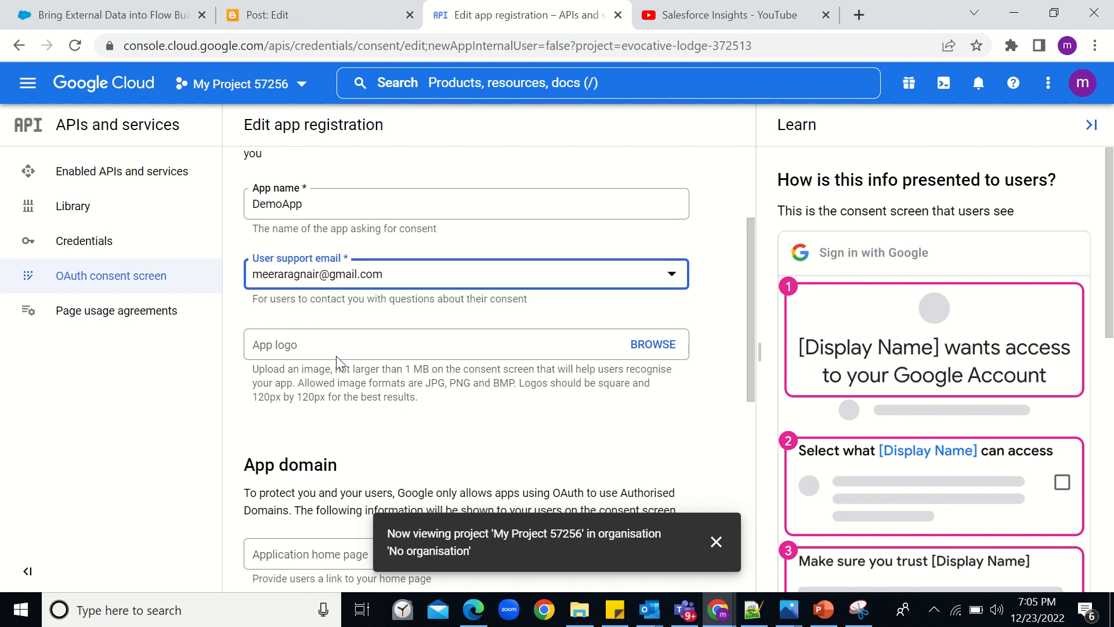
- Enter the developer contact email and save the app information
scroll(336, 356, down, 5)
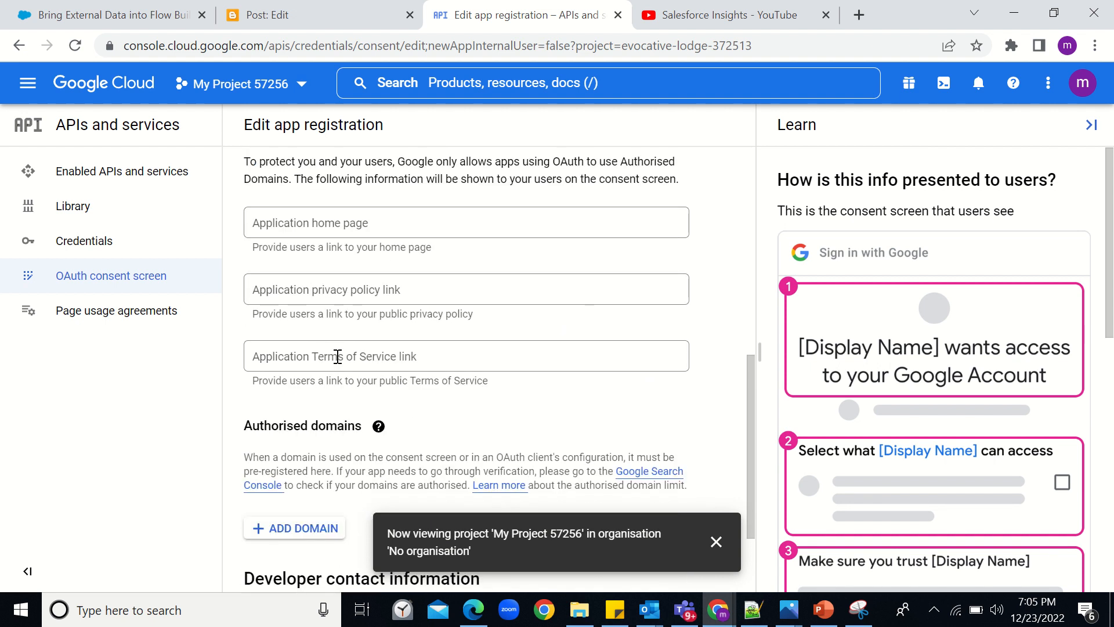
scroll(337, 356, down, 2)
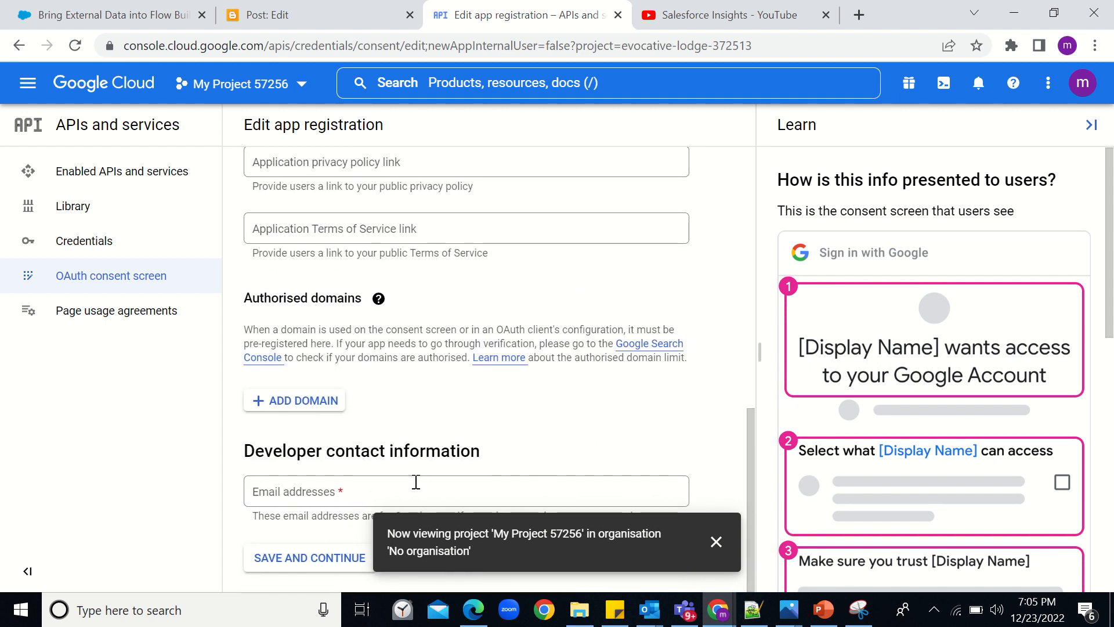
click(336, 496)
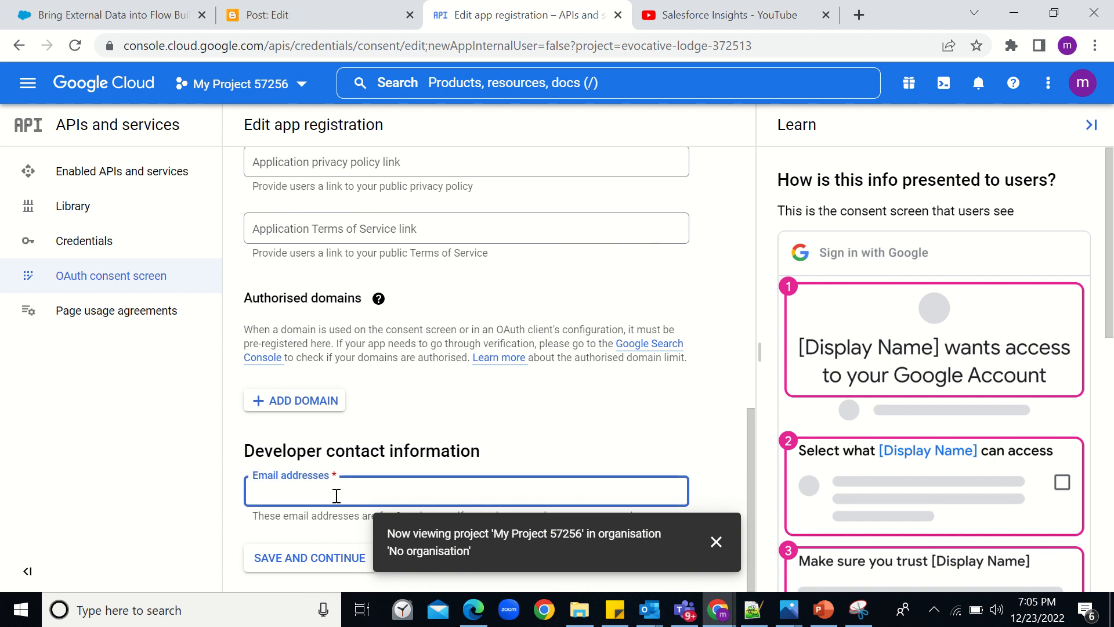
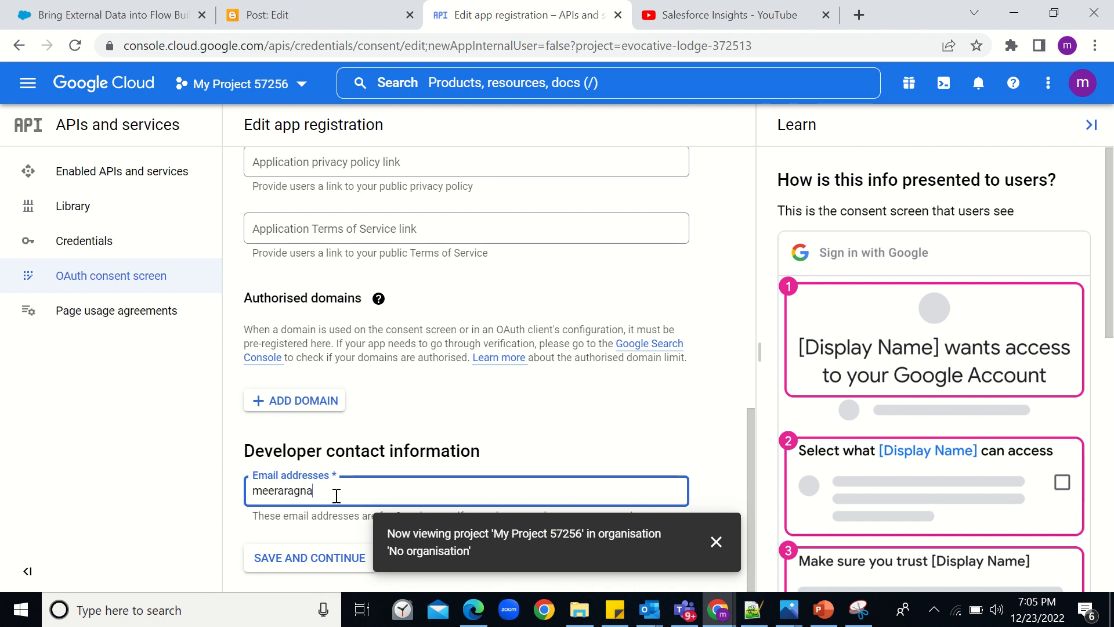
click(330, 558)
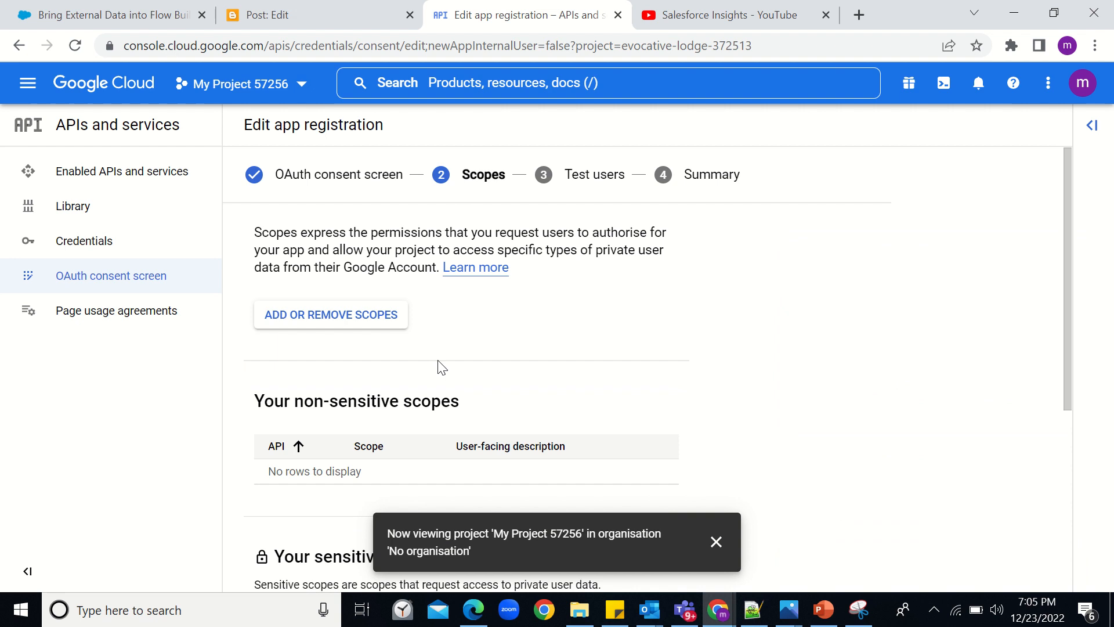
- Skip adding any scopes and continue to the Test users step
scroll(441, 367, down, 5)
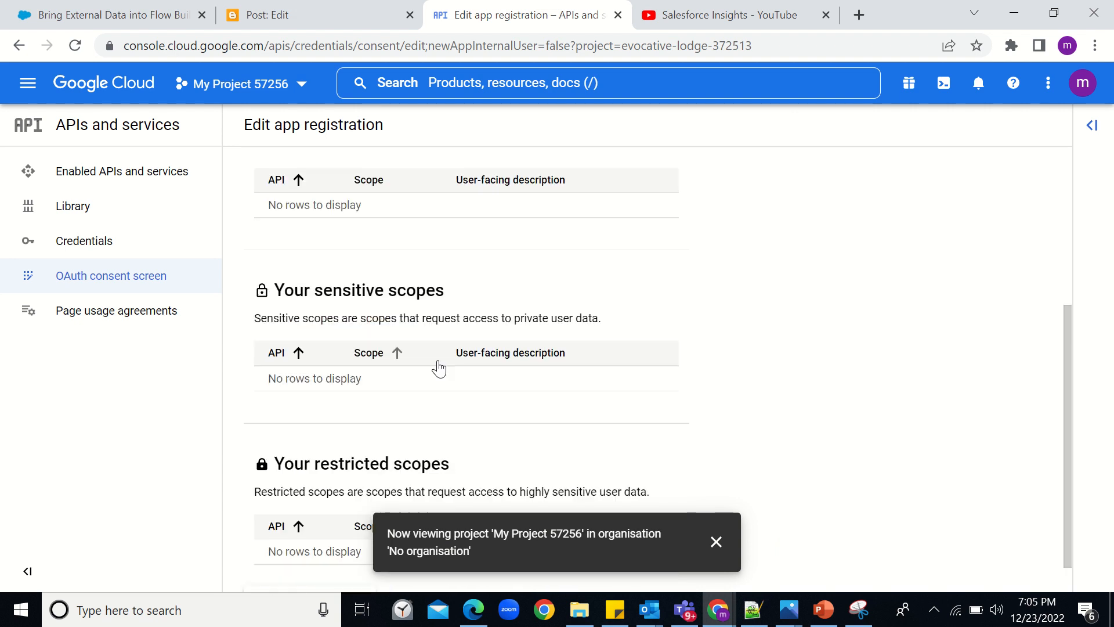
scroll(438, 369, down, 1)
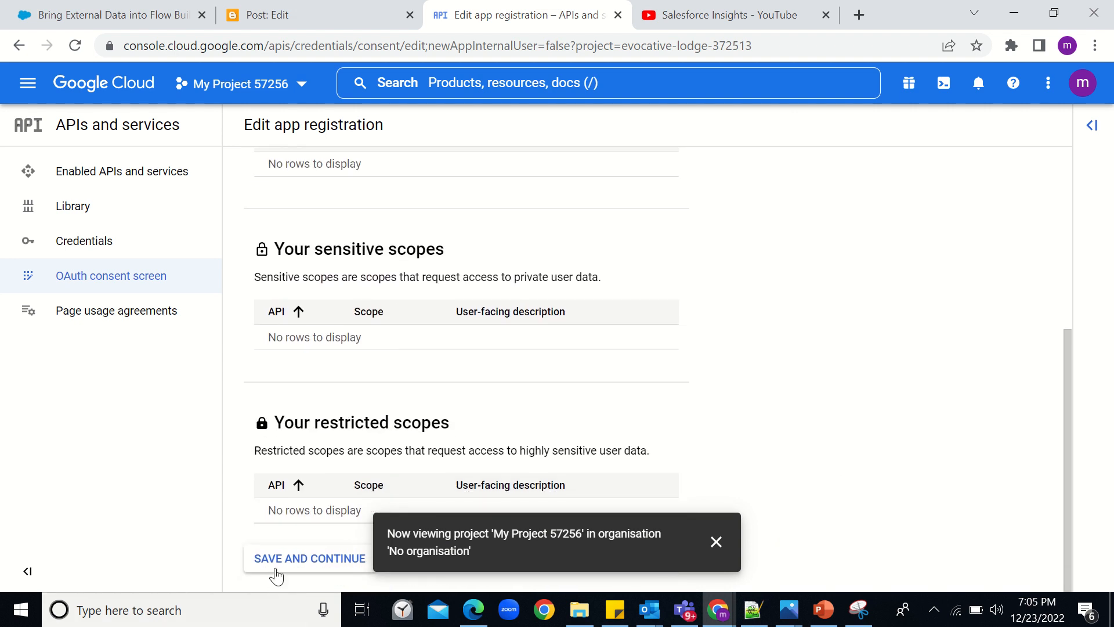
click(291, 562)
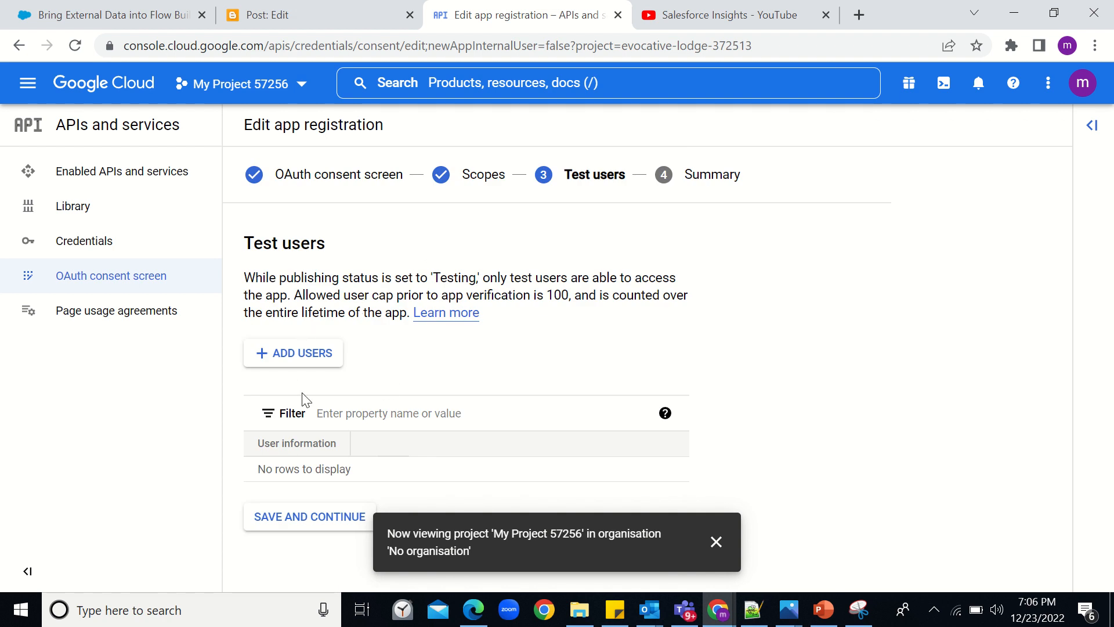
- Add the Gmail account's address as a test user and continue to the Summary
click(291, 357)
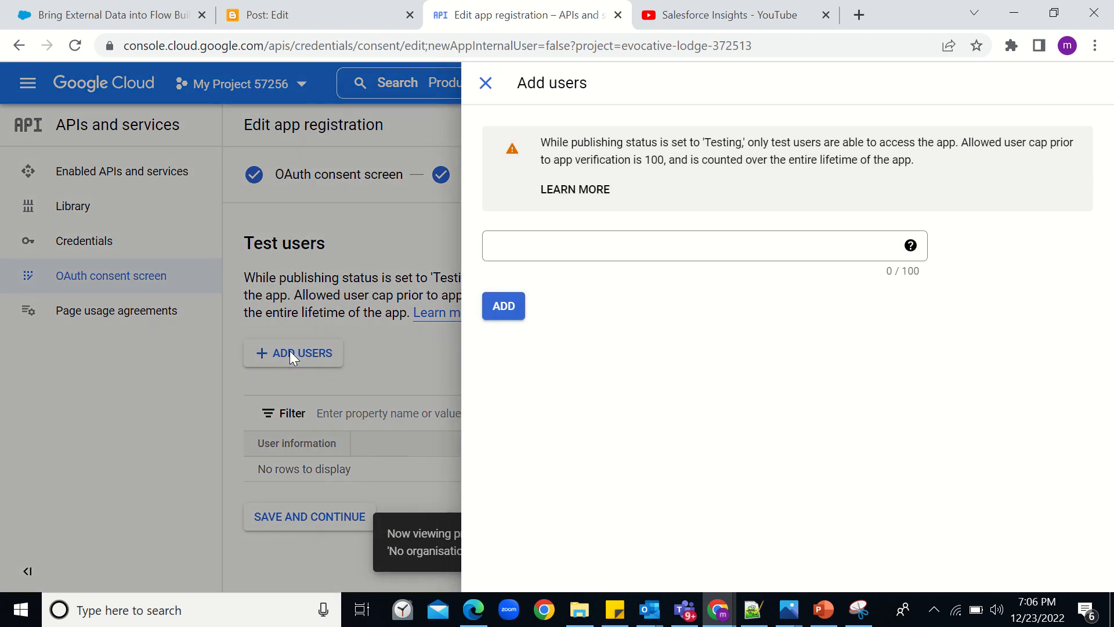
click(534, 240)
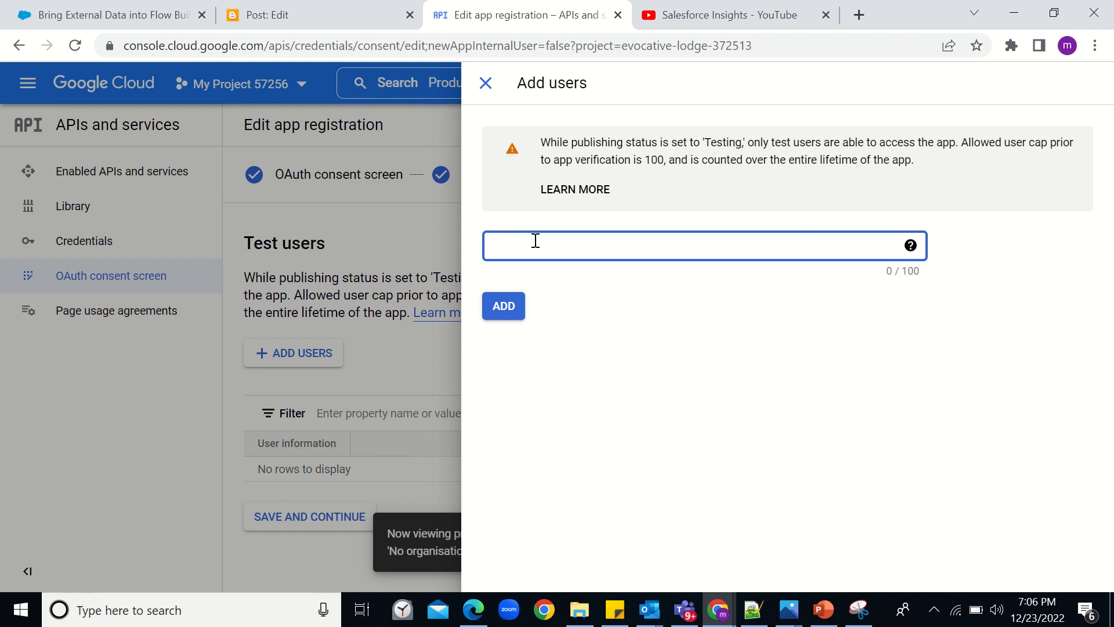
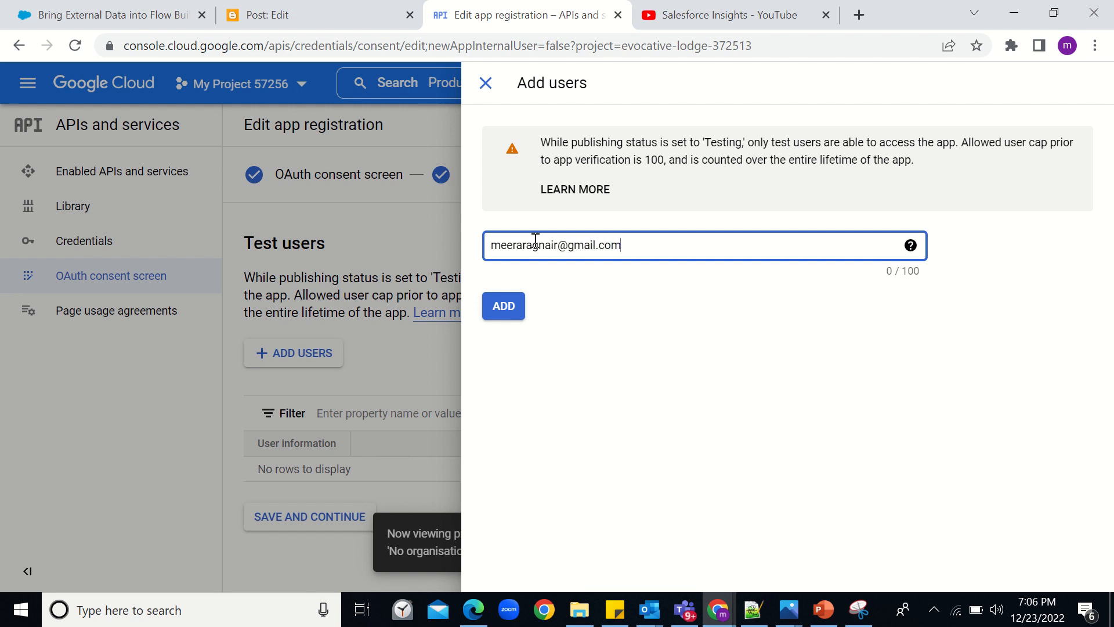
click(508, 314)
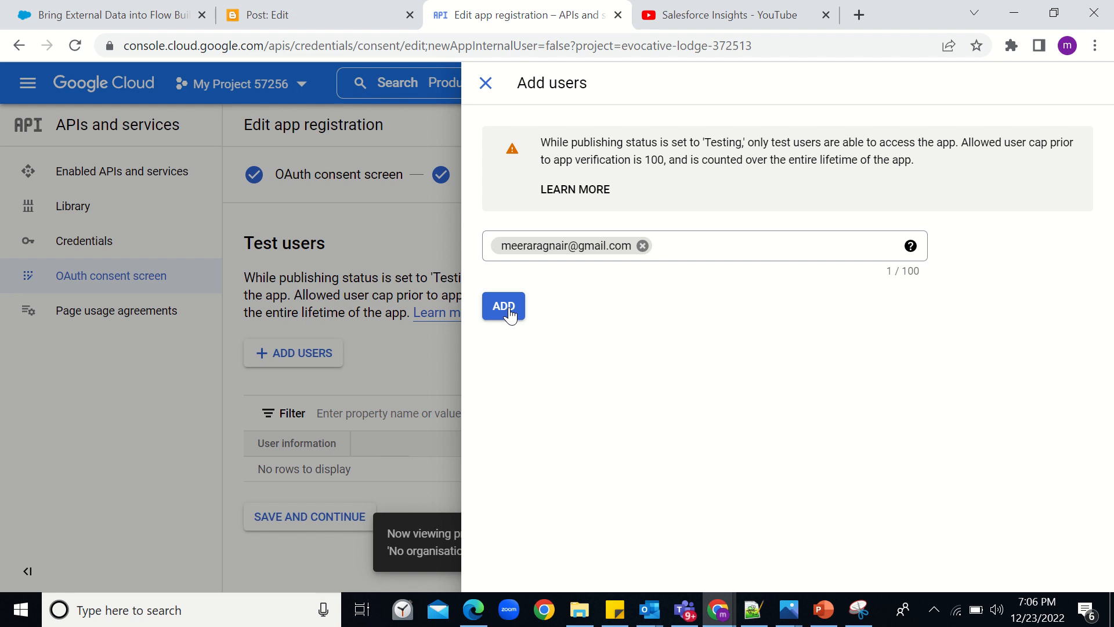
click(508, 308)
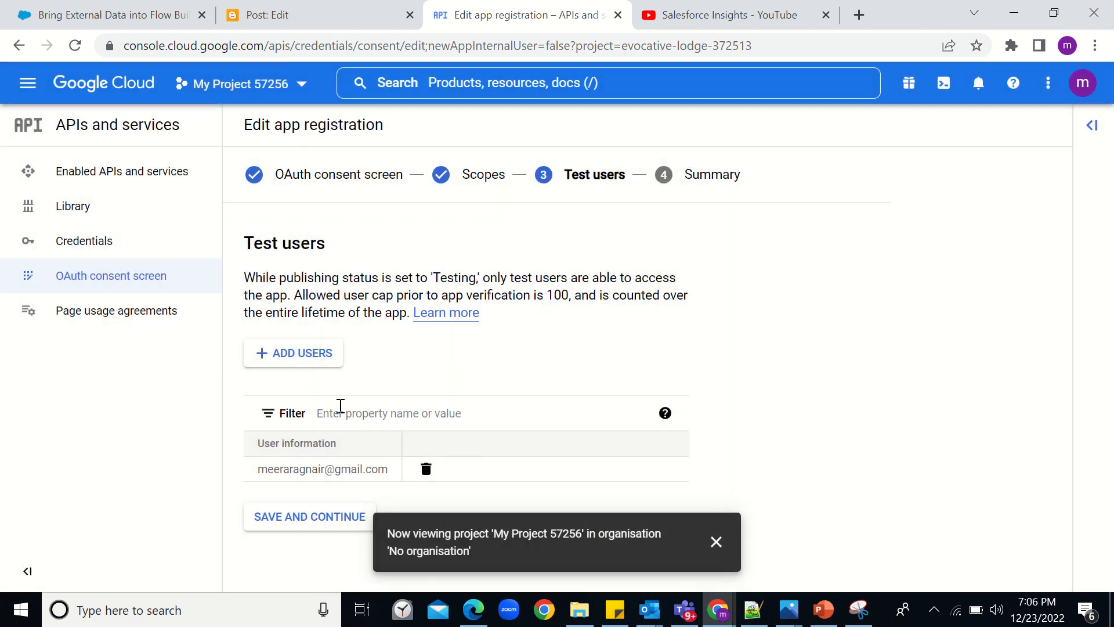
click(344, 517)
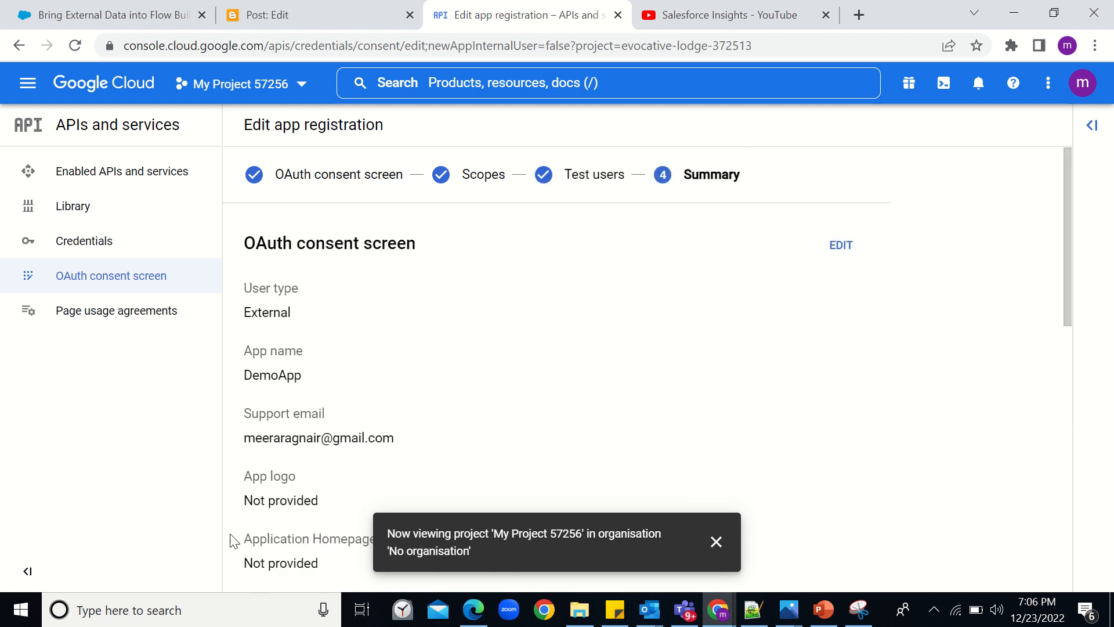
- Return to the dashboard and begin a new OAuth client ID from the Credentials page
scroll(366, 479, down, 10)
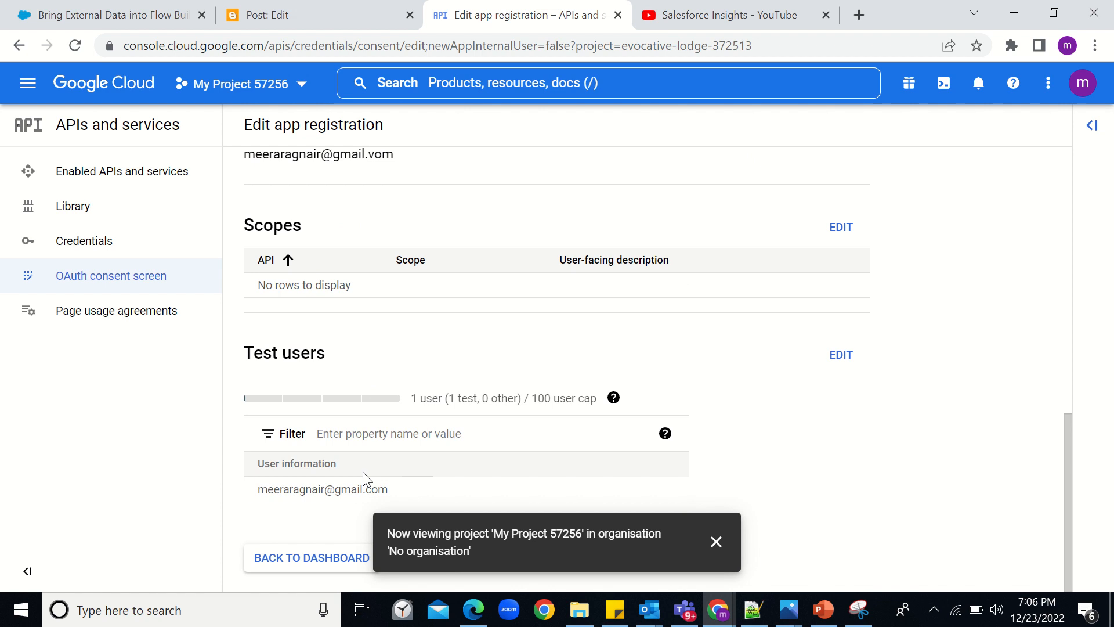
click(323, 557)
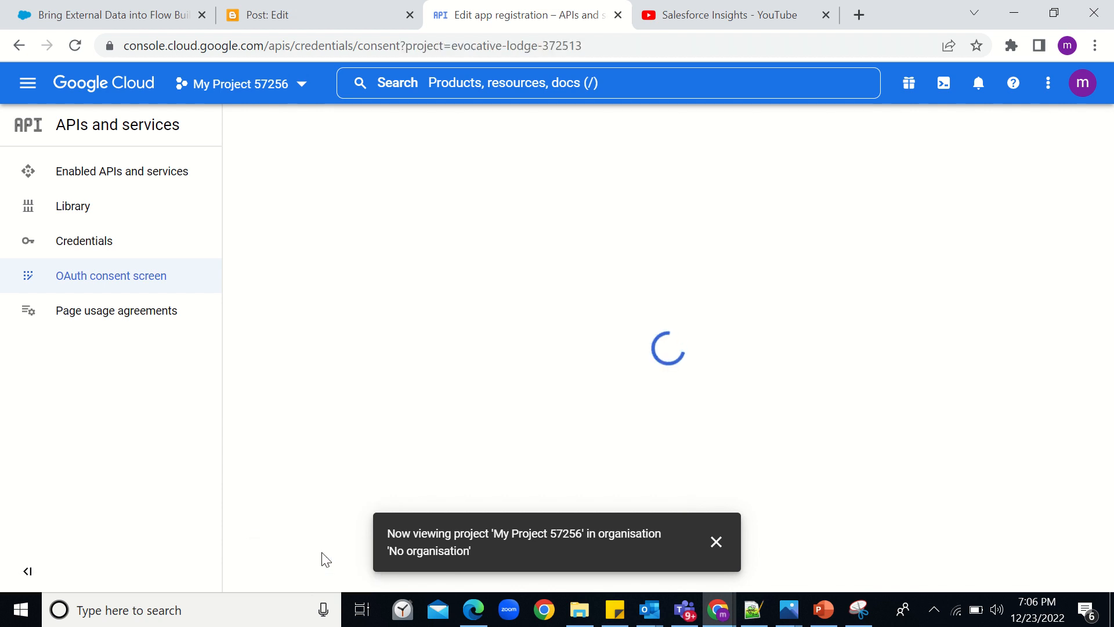
click(76, 251)
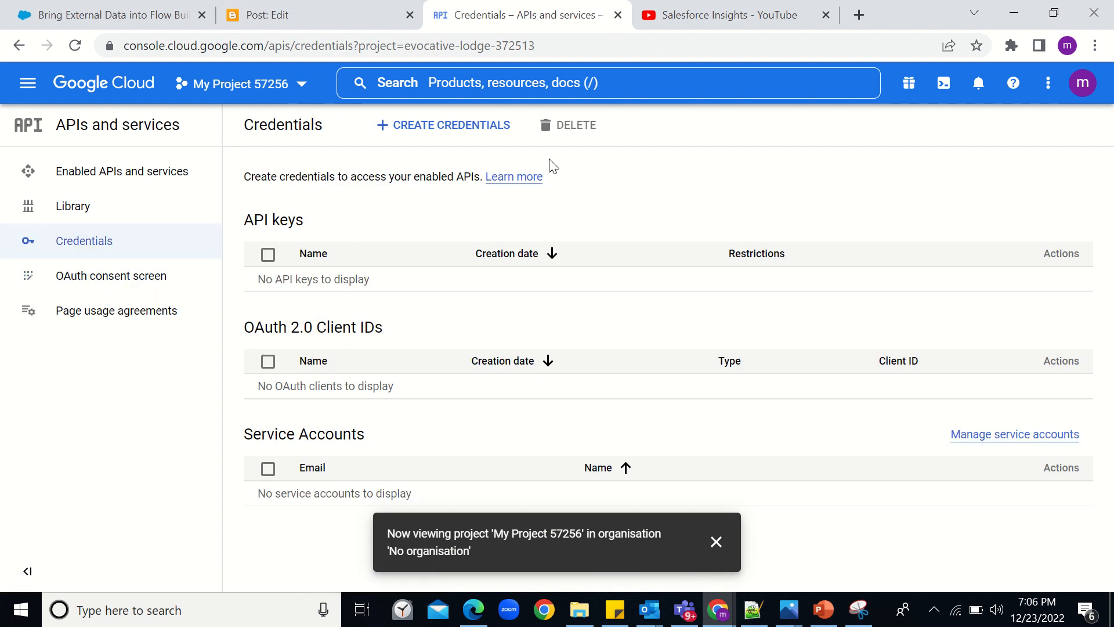
click(454, 129)
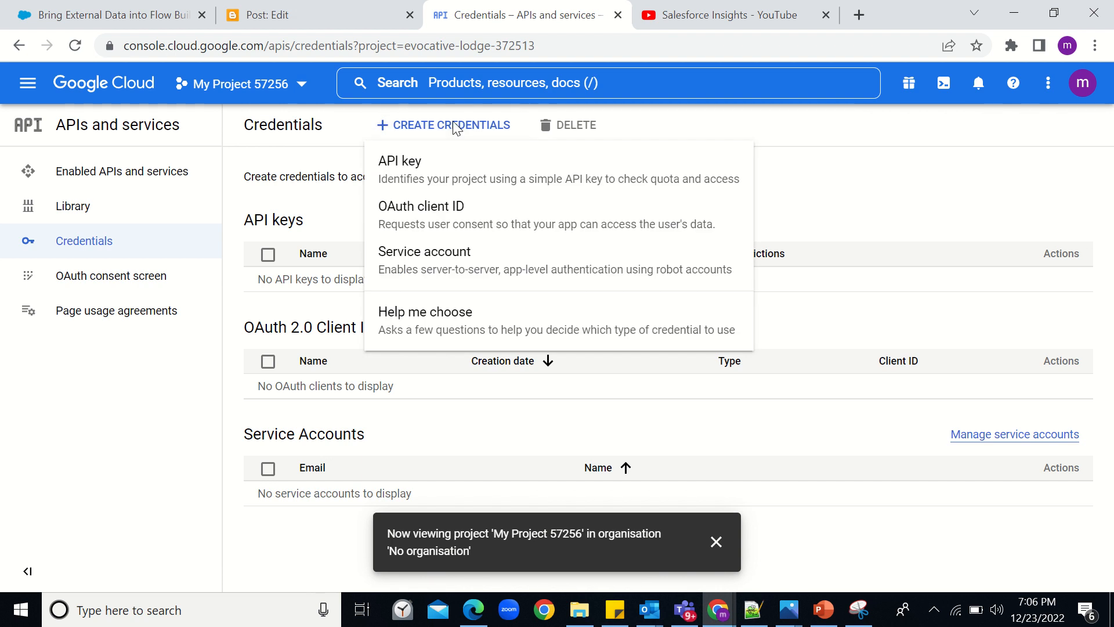
click(431, 207)
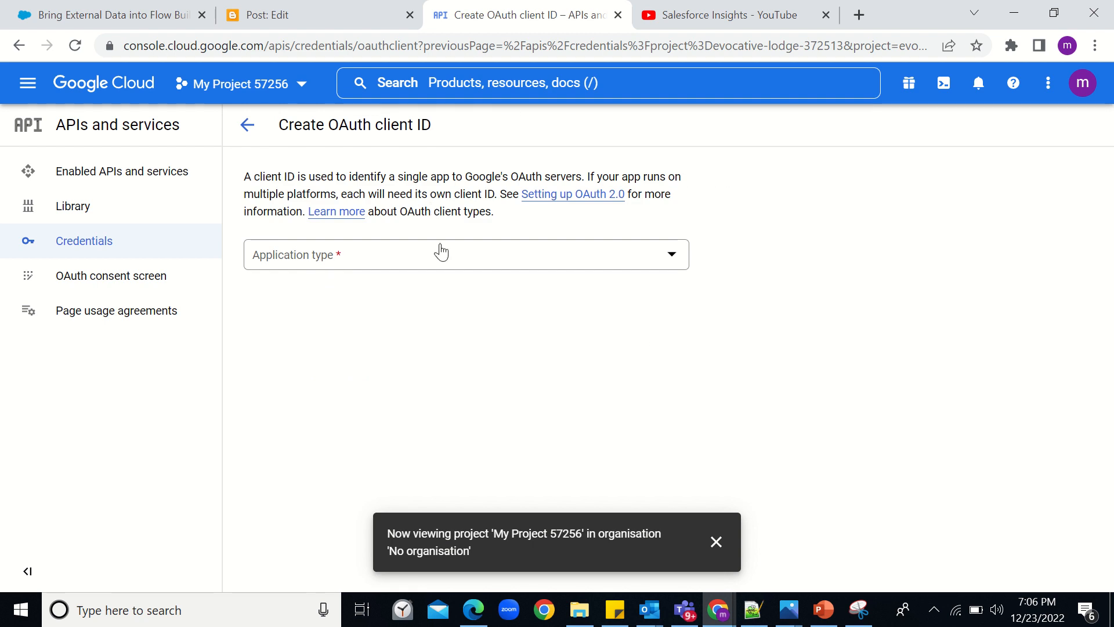
click(210, 83)
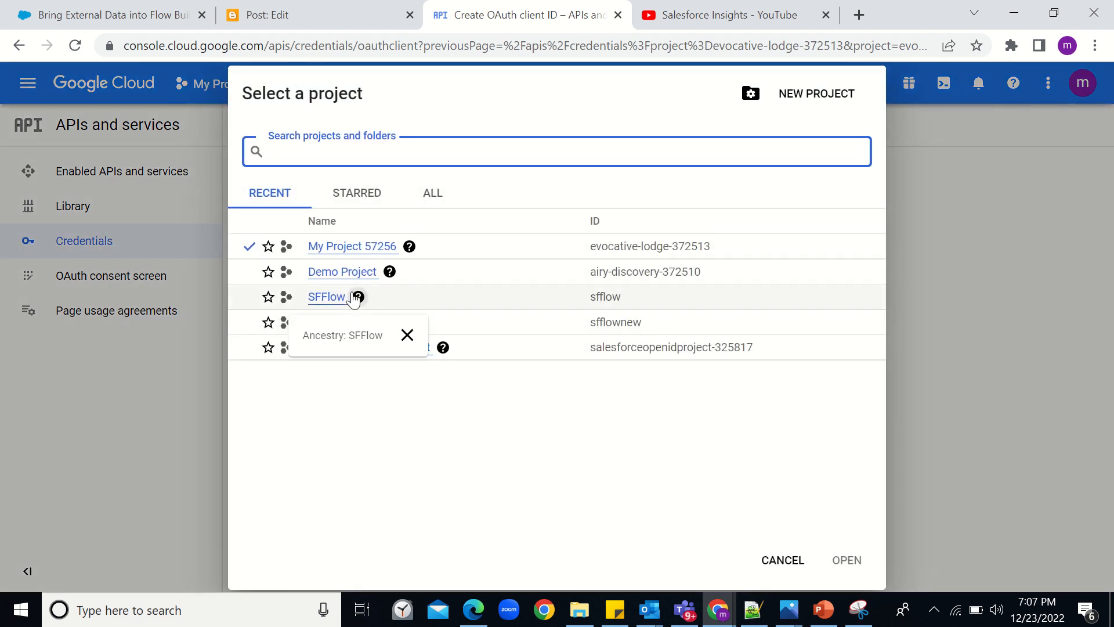
- Switch to SFFlow, review the SFTest client's origins and redirect URIs, then open the APIs dashboard
click(335, 298)
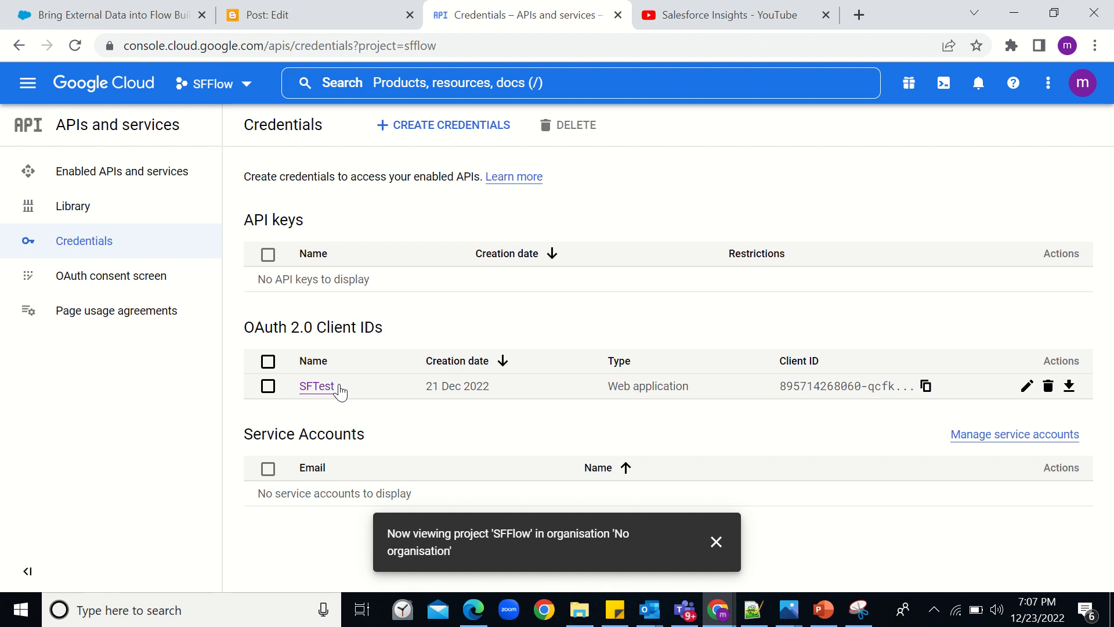
click(1027, 386)
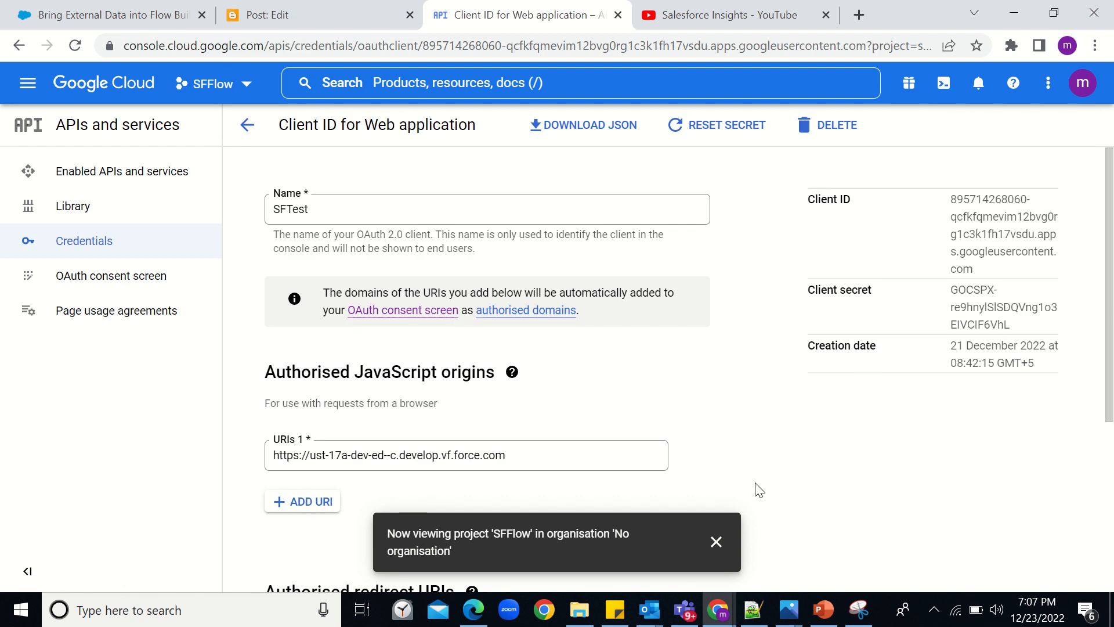
scroll(757, 489, down, 2)
scroll(758, 490, down, 5)
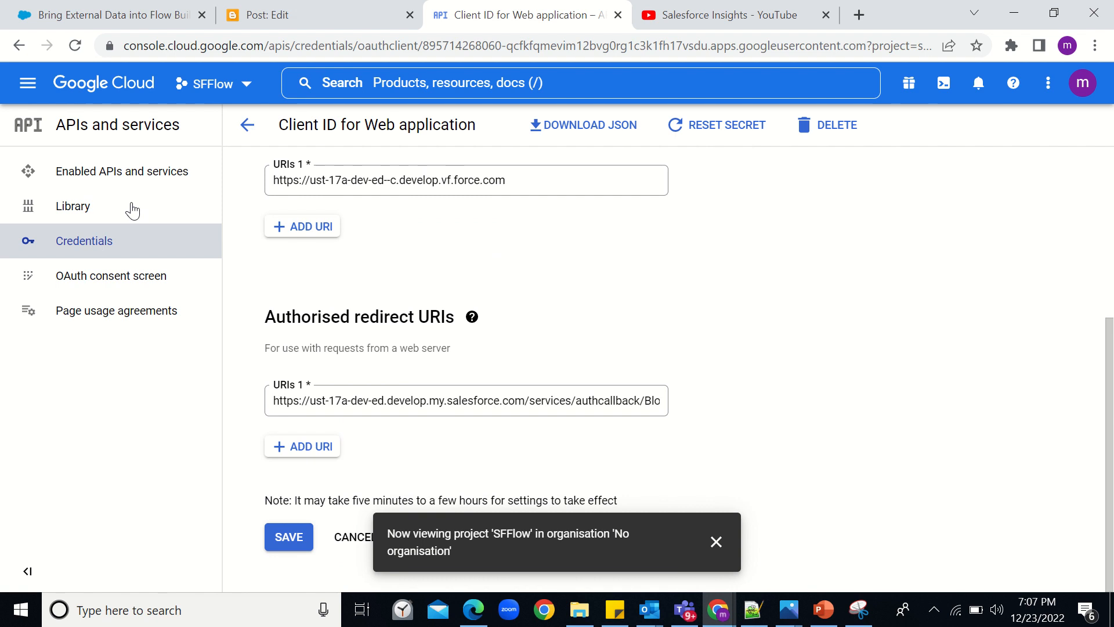
click(155, 187)
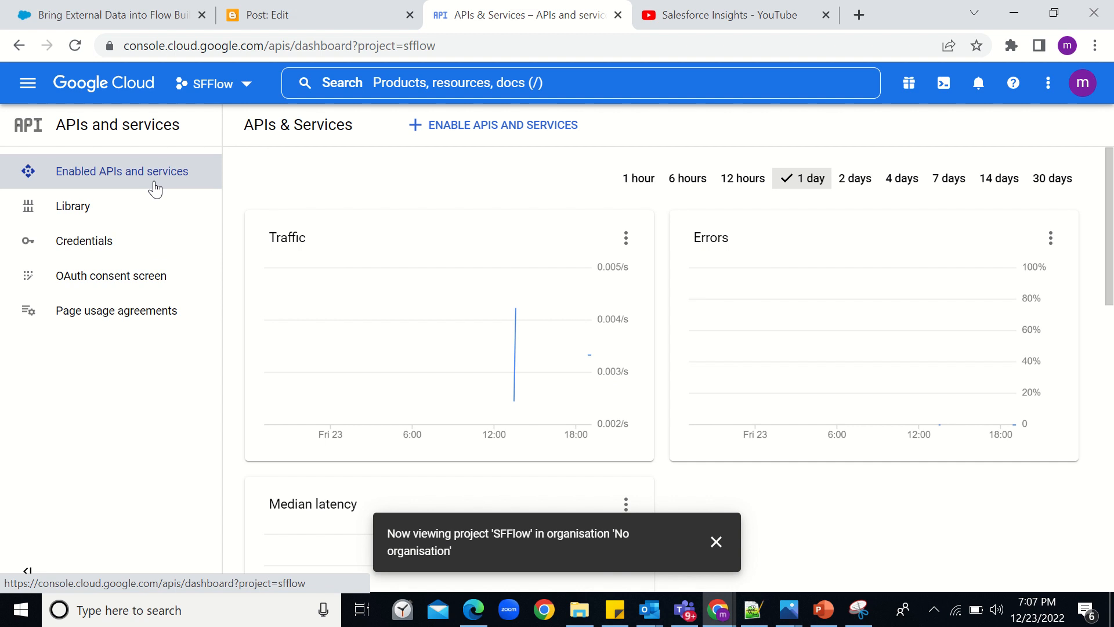
- Search the API Library for 'blogger' and confirm the Blogger API shows as enabled
click(444, 133)
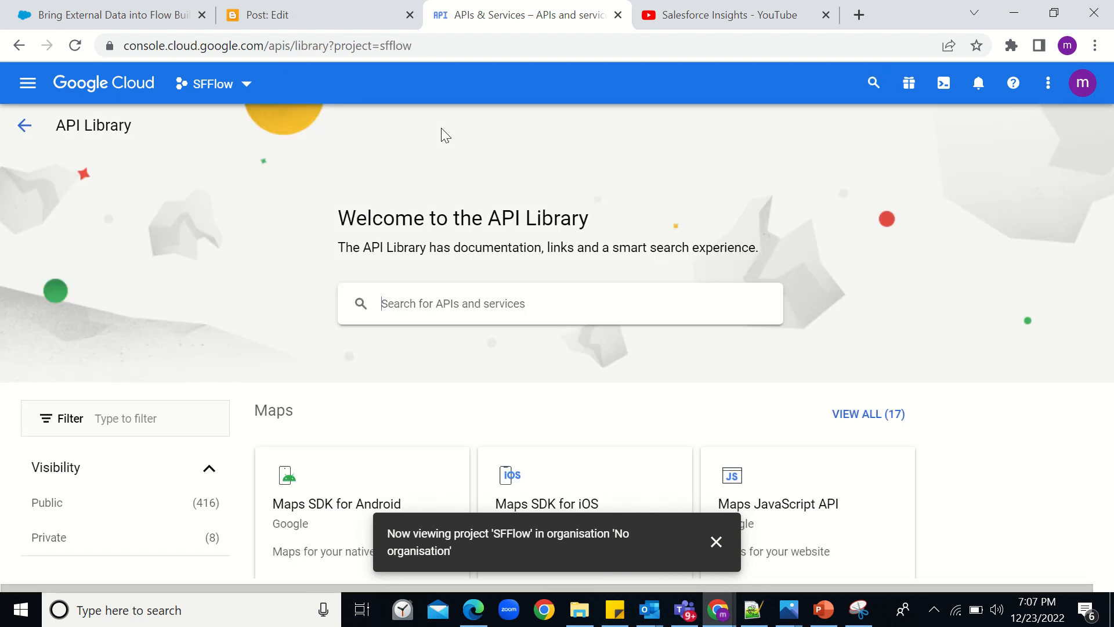
text(blo)
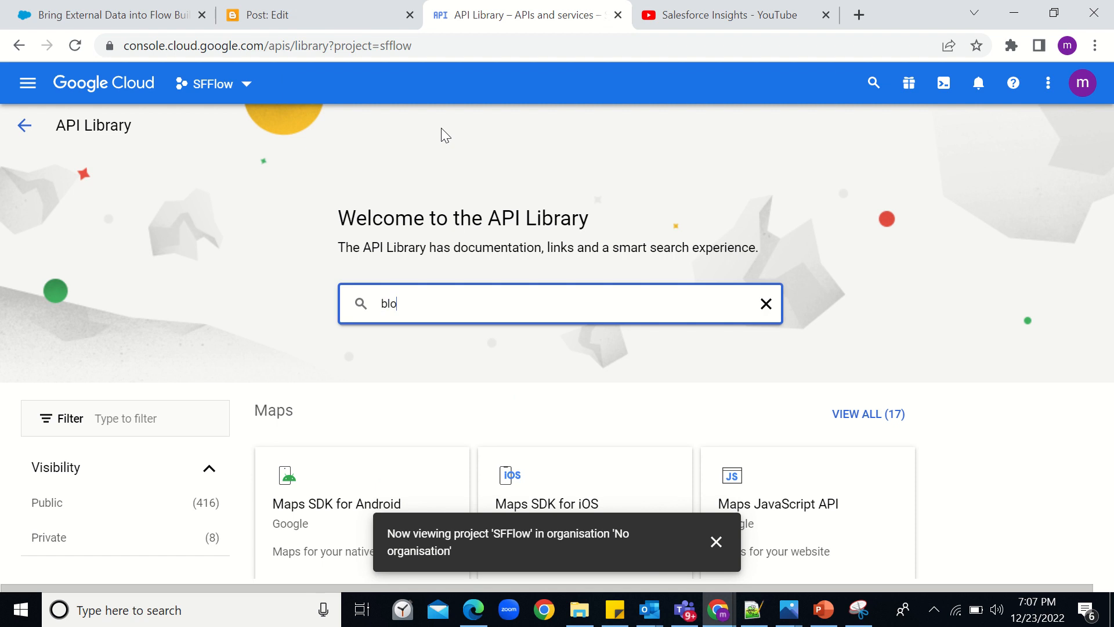
text(gger)
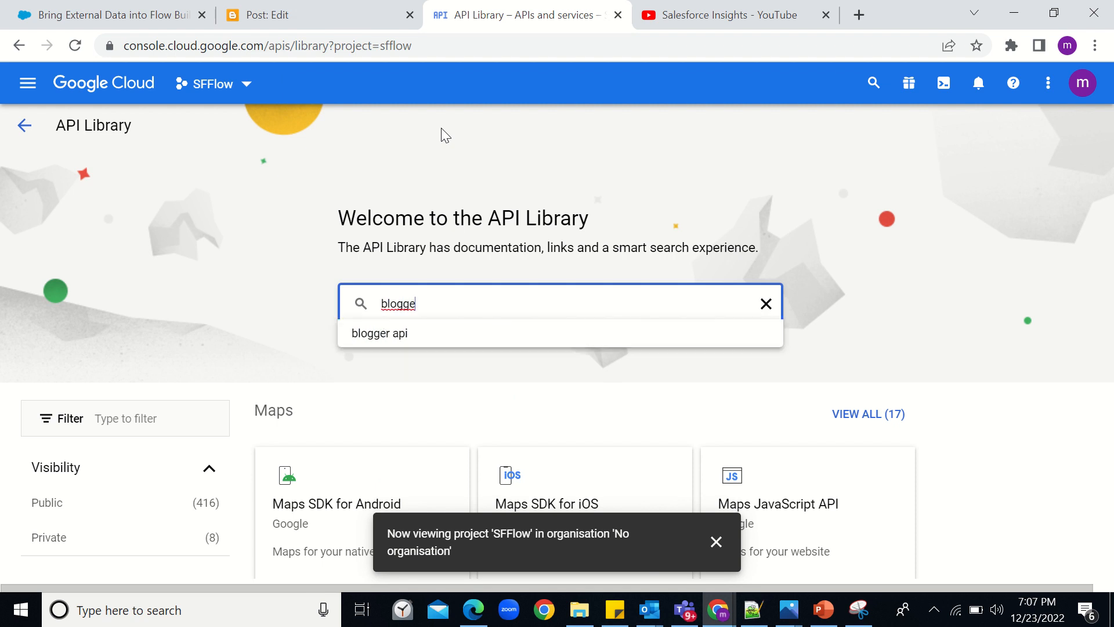
key(Return)
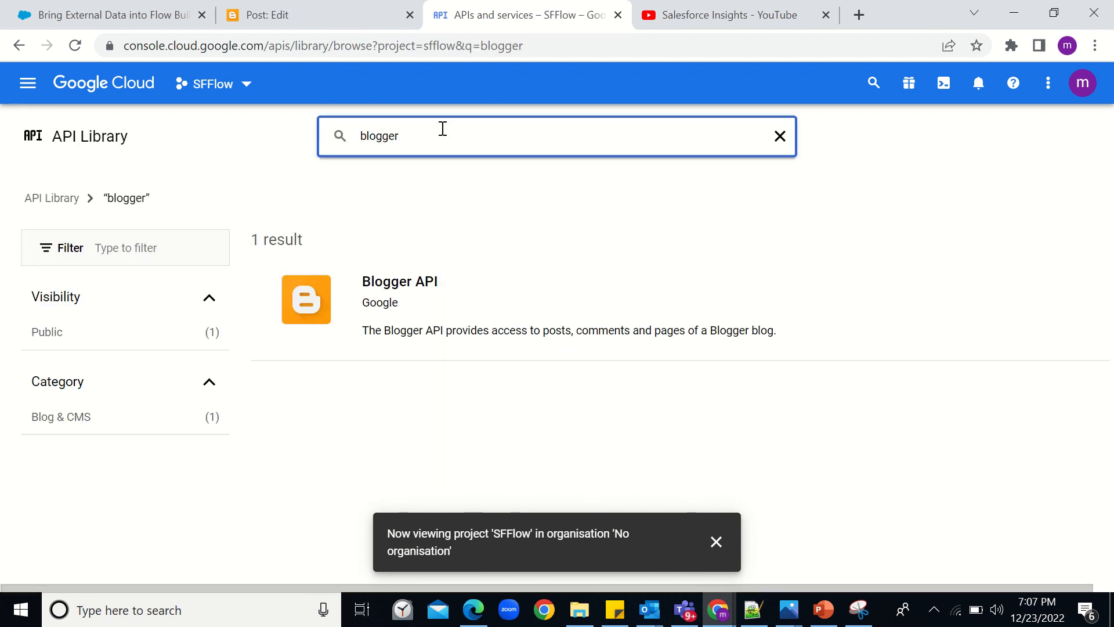
click(358, 299)
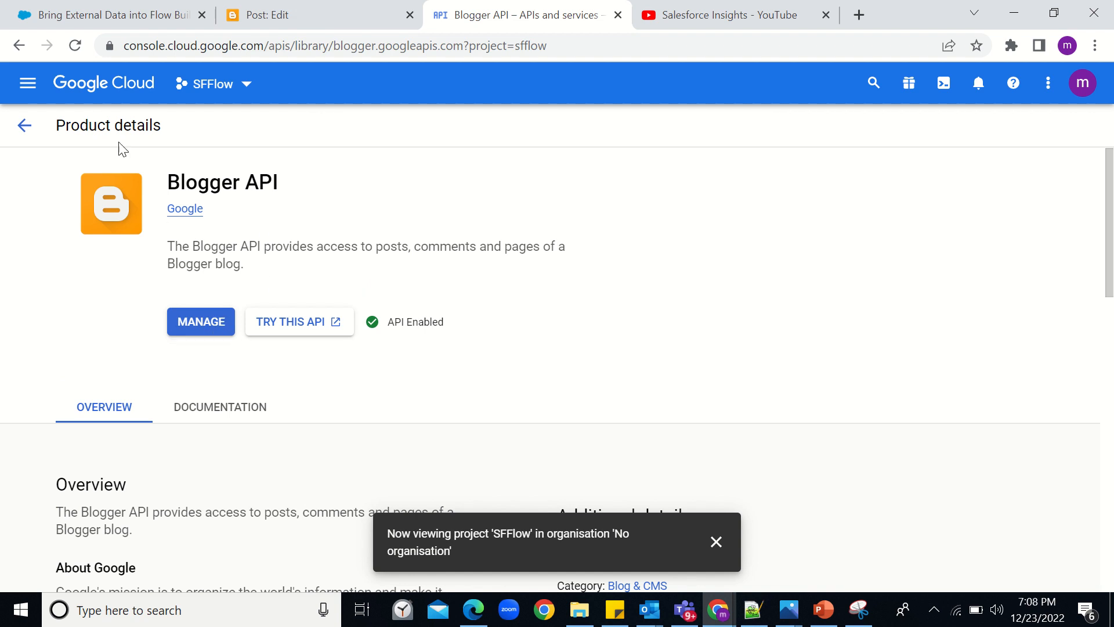
click(35, 125)
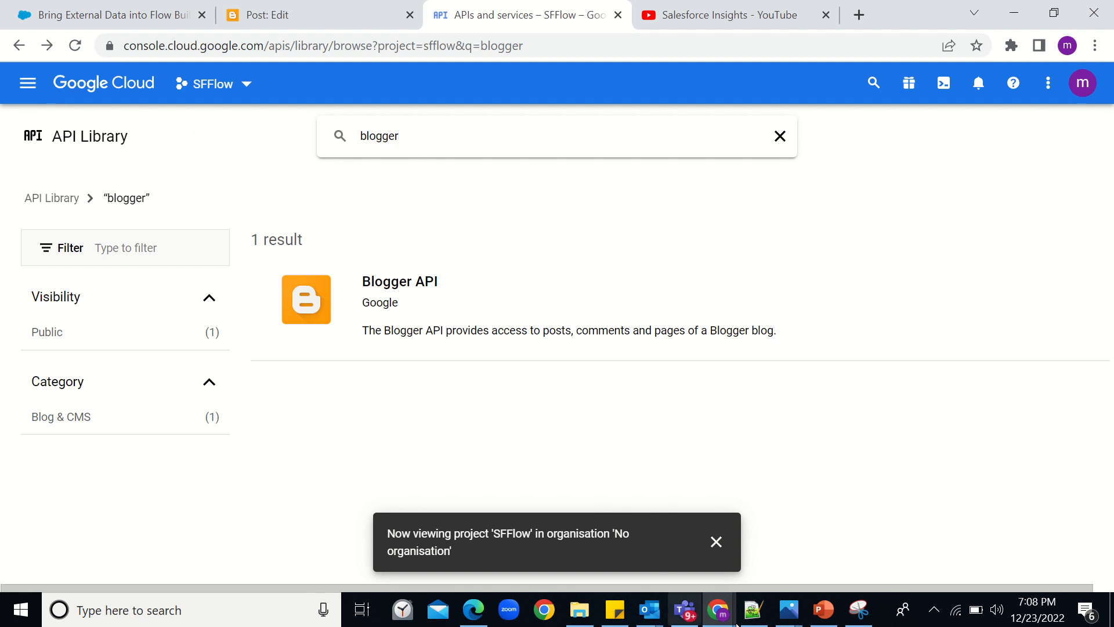
- Go to the Salesforce Setup window and open Auth. Providers via a Quick Find search for 'auth'
mouse_move(732, 622)
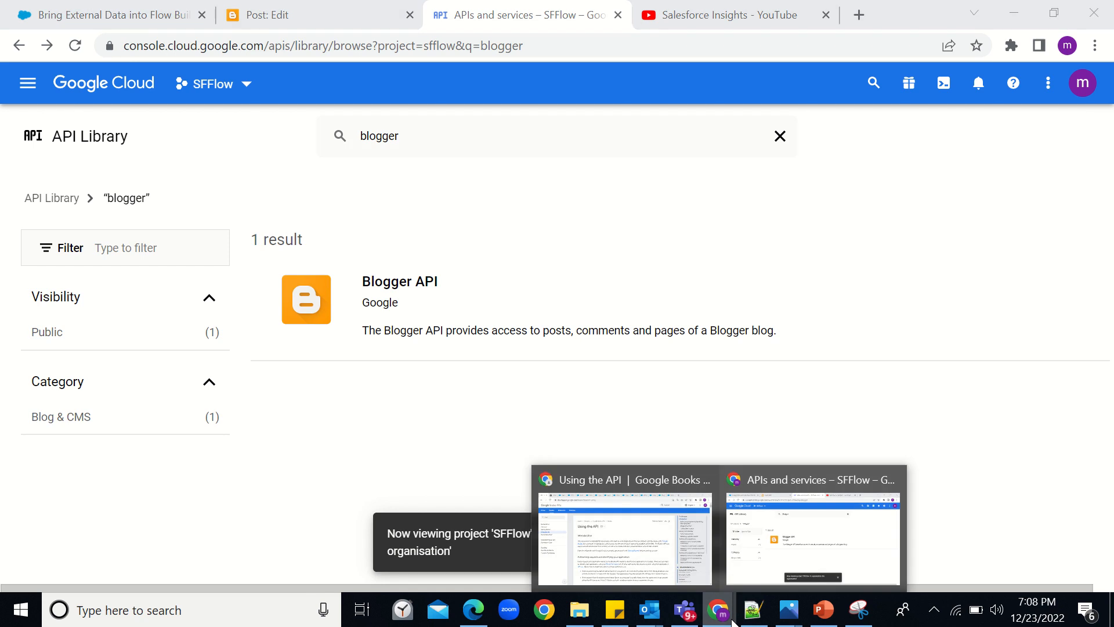
click(625, 542)
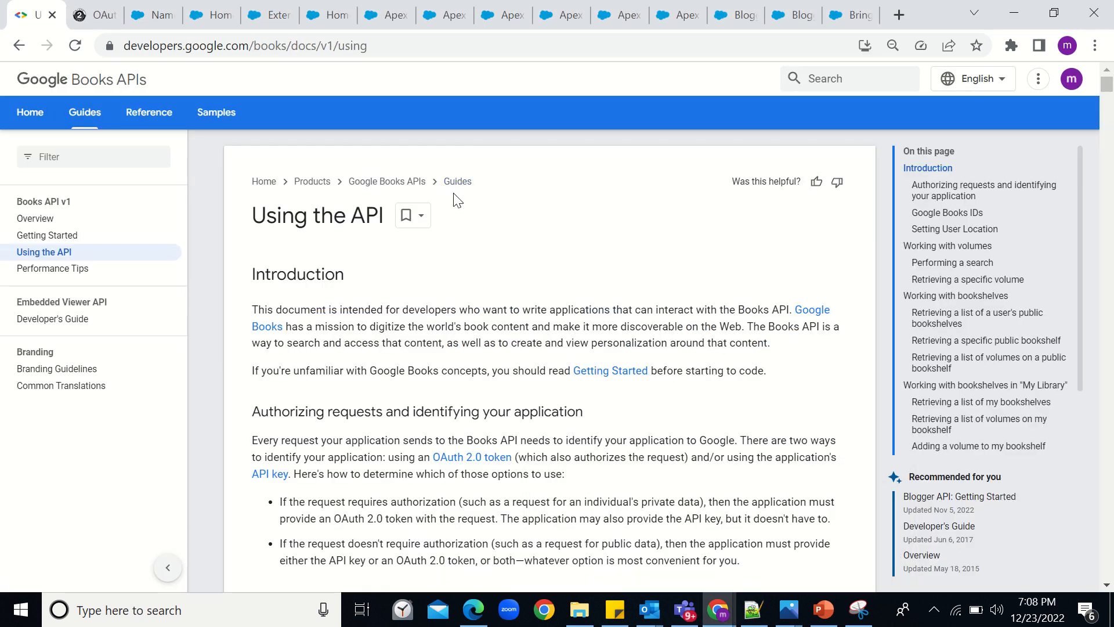
click(156, 15)
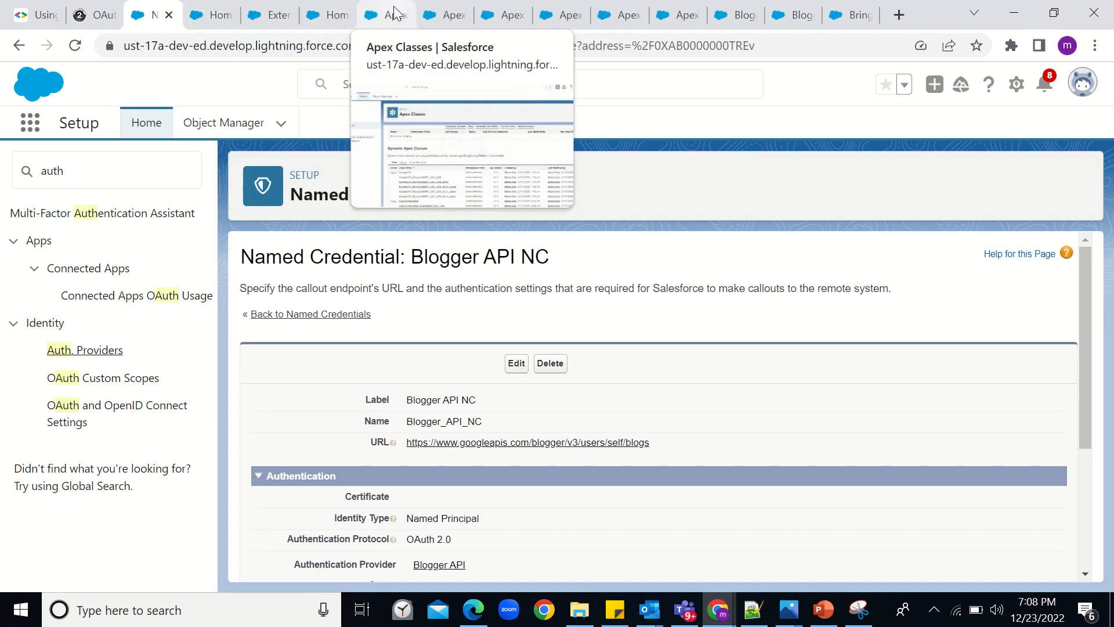
click(272, 22)
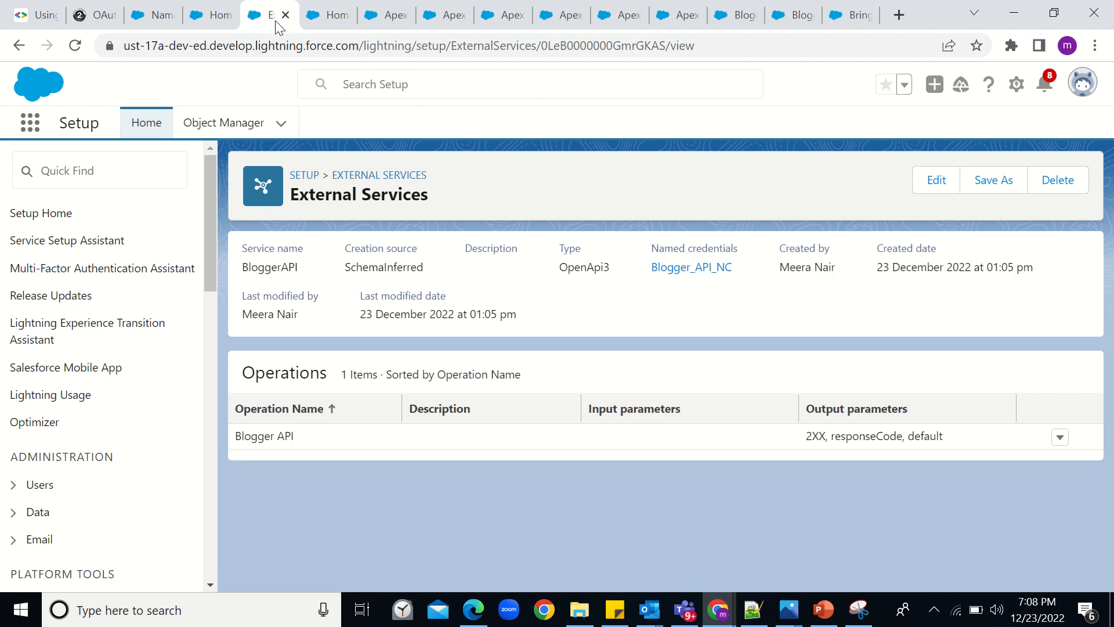
click(74, 165)
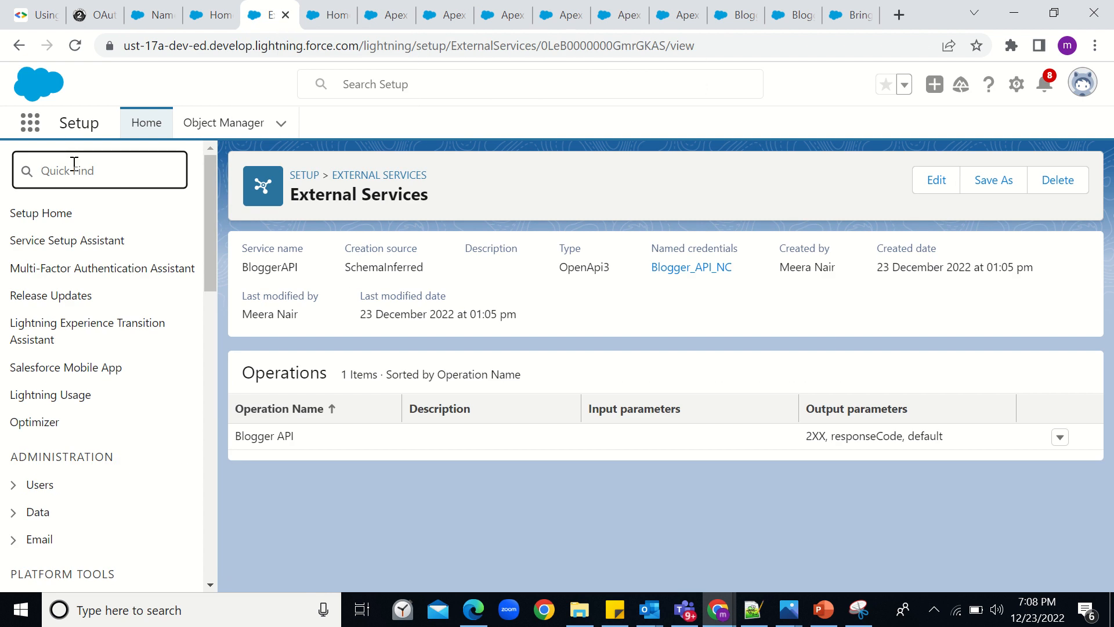
text(auth)
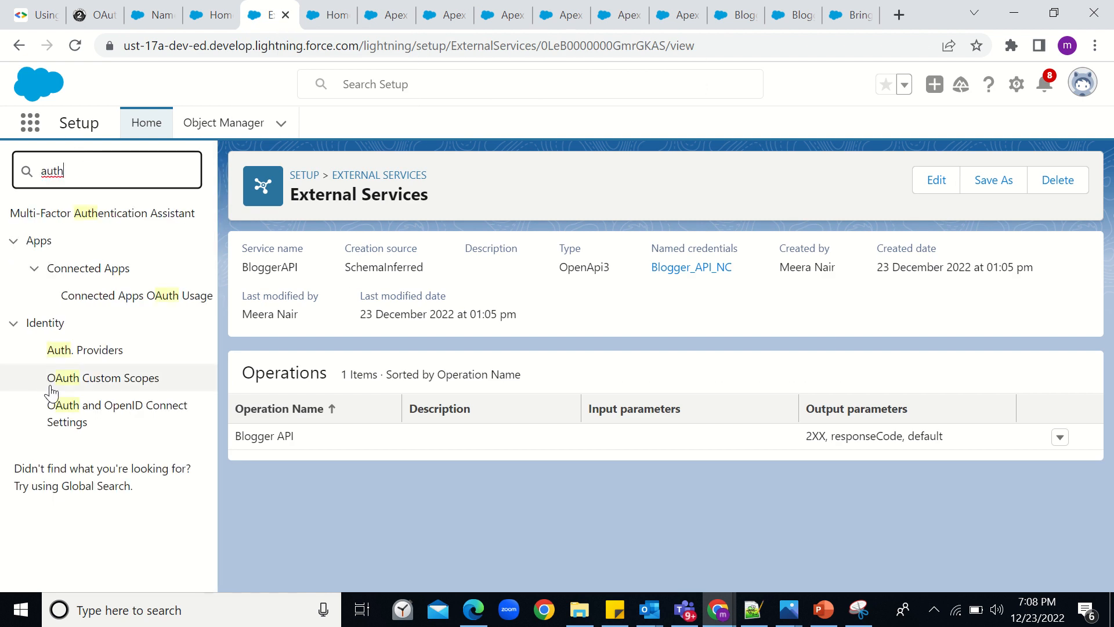
click(101, 357)
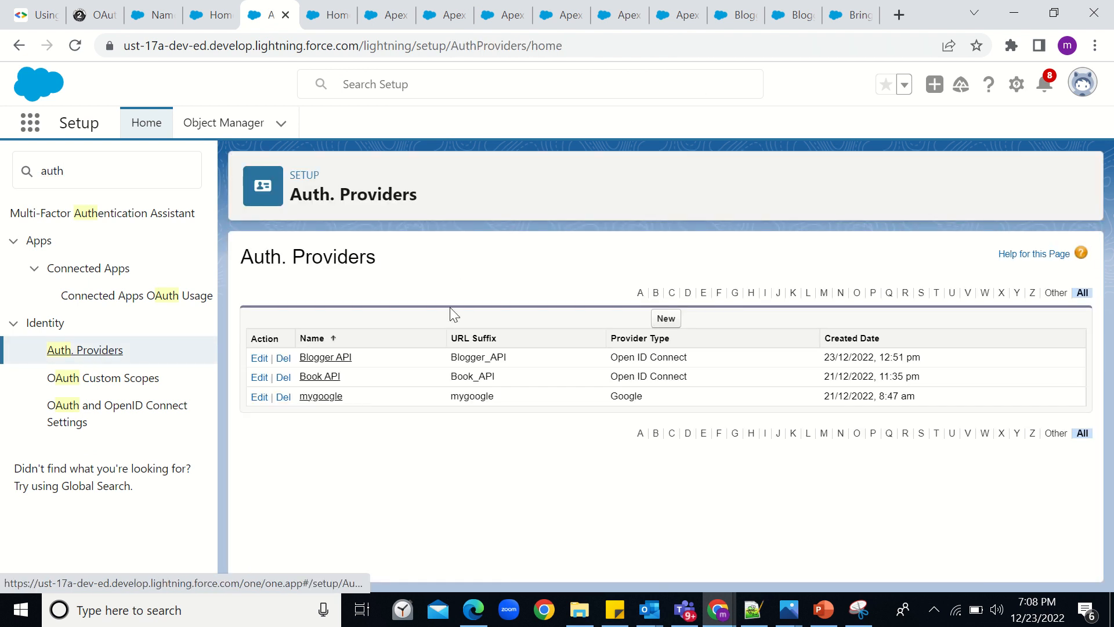
- Look over the Blogger API auth provider details, then move to the Blogger API NC named credential
click(328, 358)
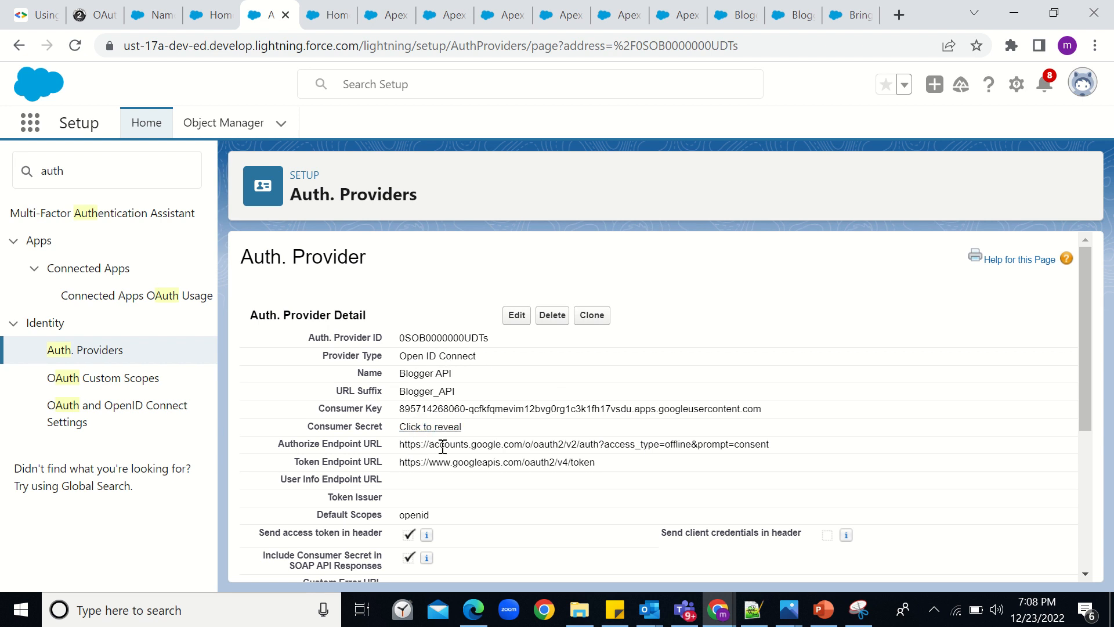
scroll(444, 455, down, 1)
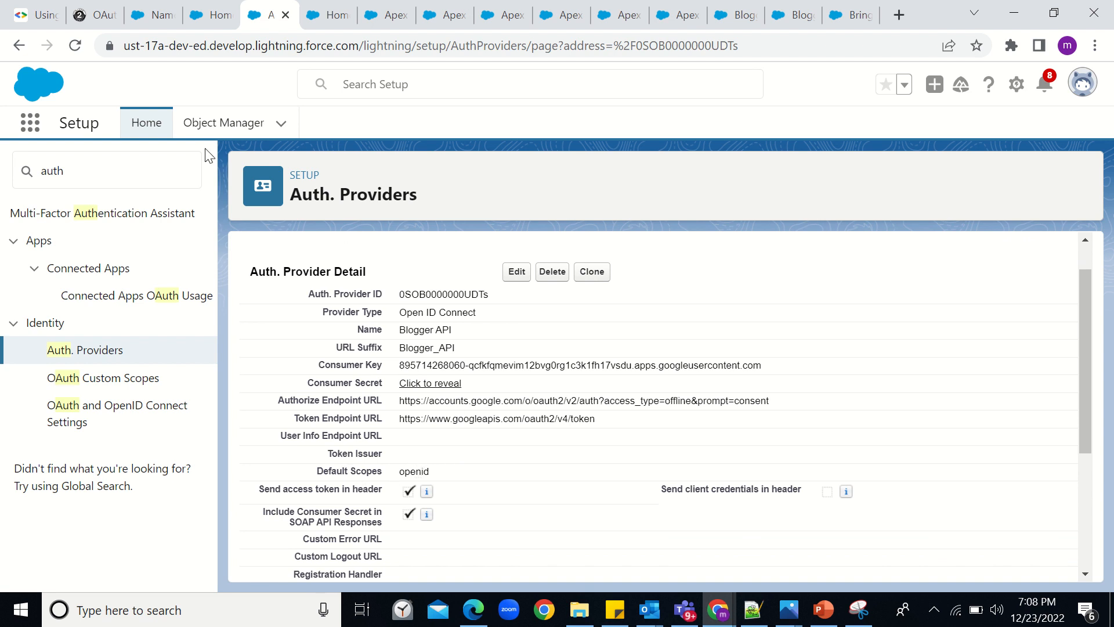
click(160, 13)
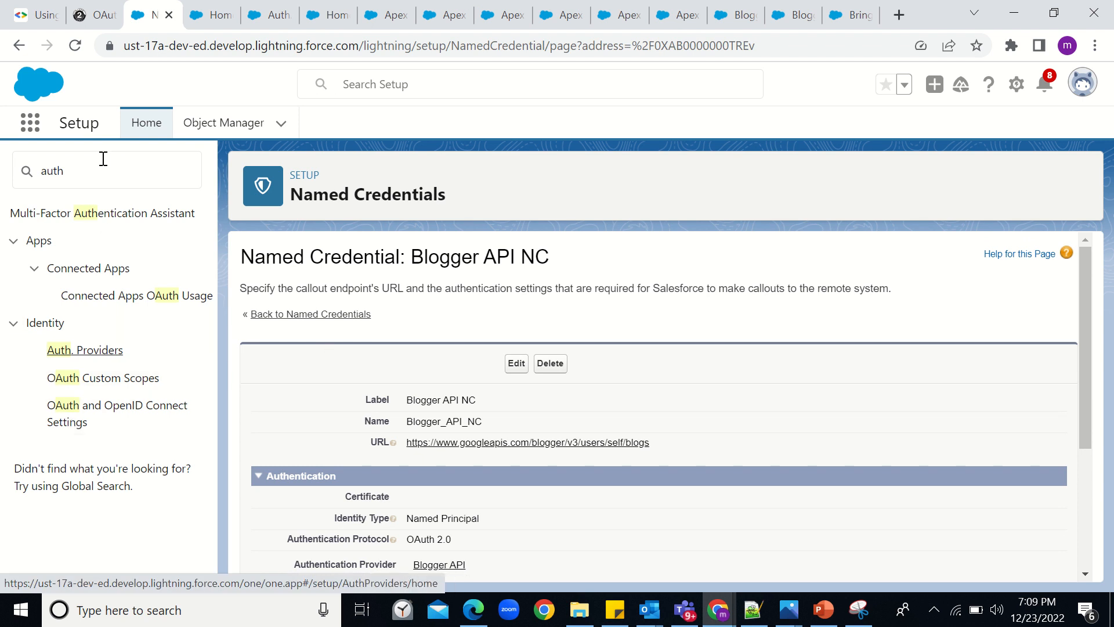
- Search Setup for 'named' and open the Blogger API NC named credential
drag(104, 172, 11, 177)
text(na)
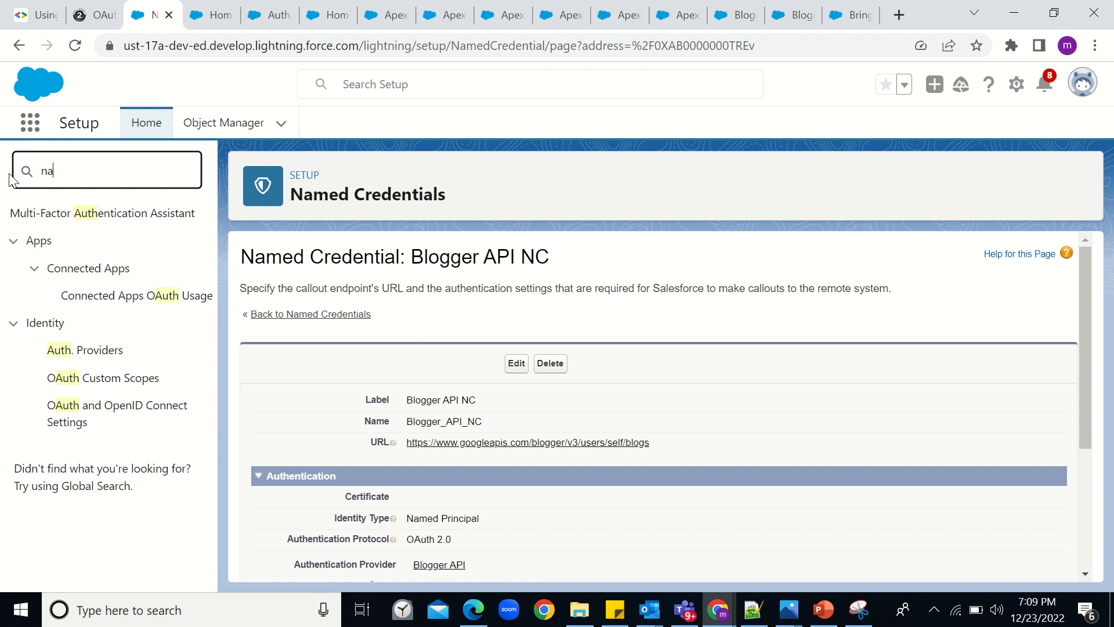
text(med)
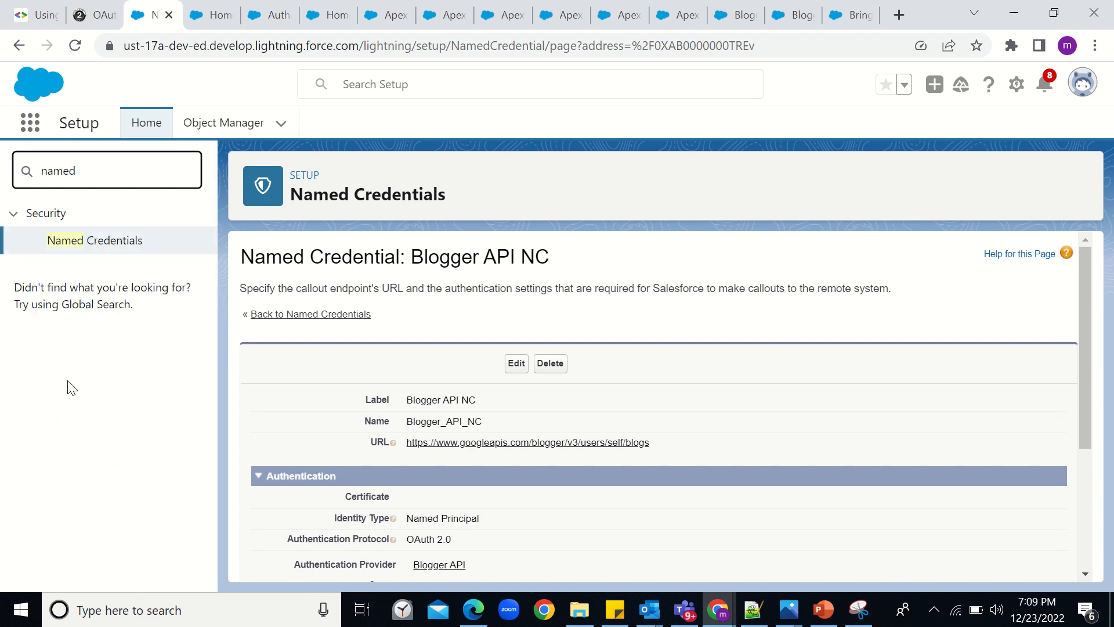
click(91, 249)
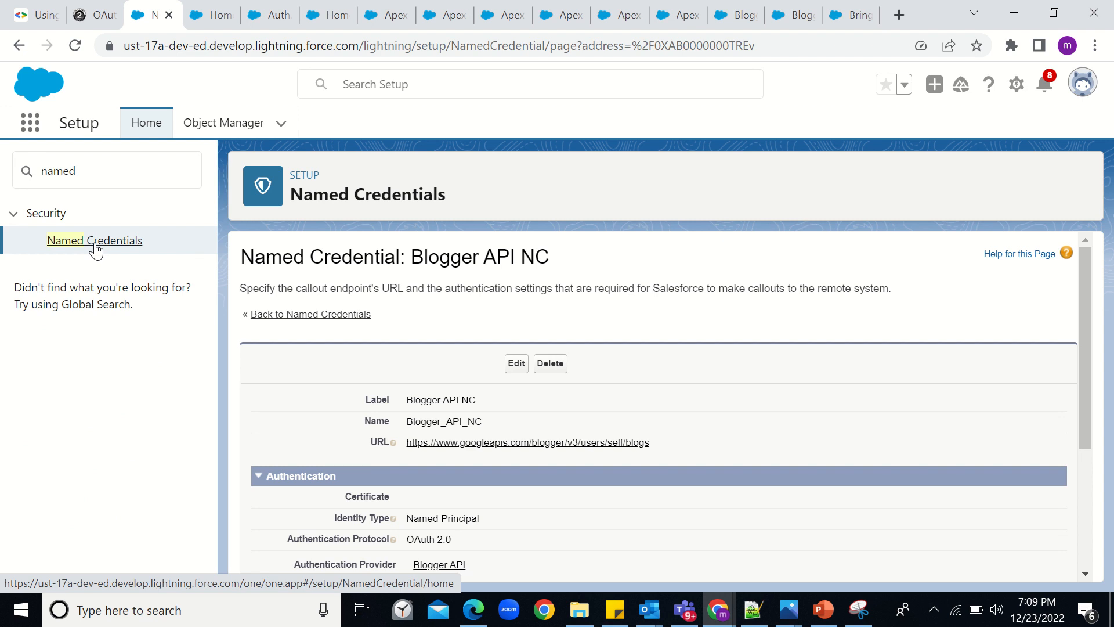
click(96, 249)
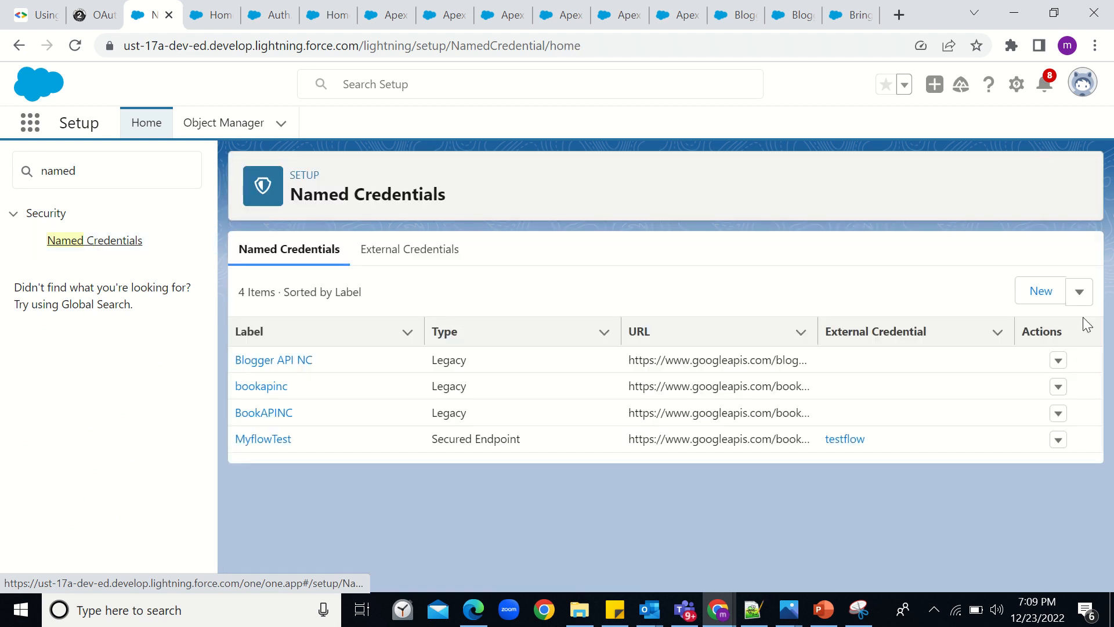
click(1079, 291)
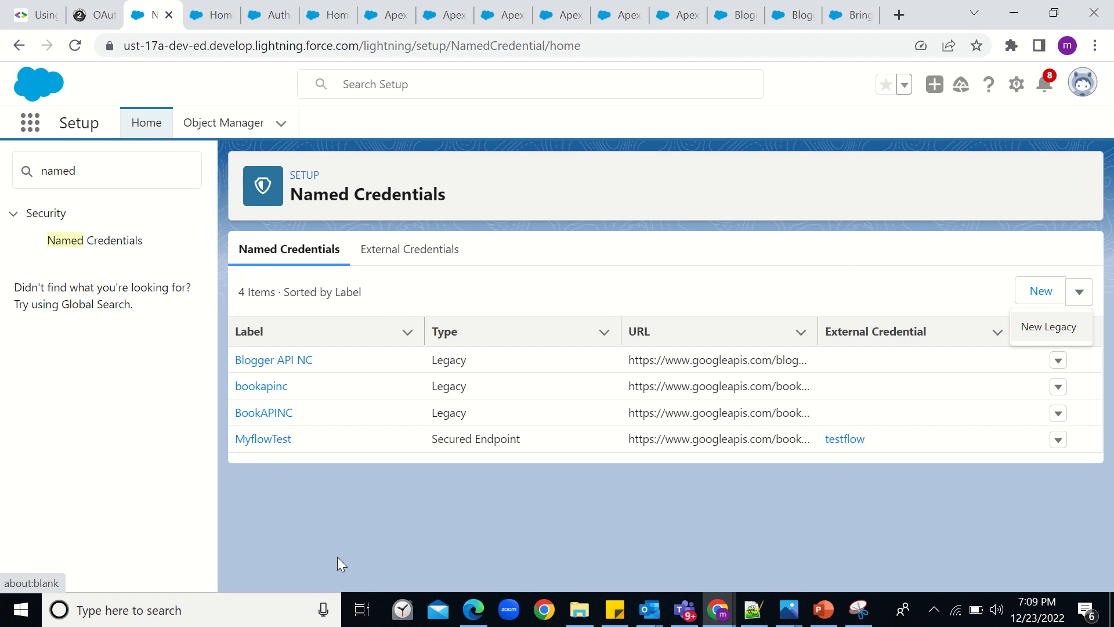
click(282, 355)
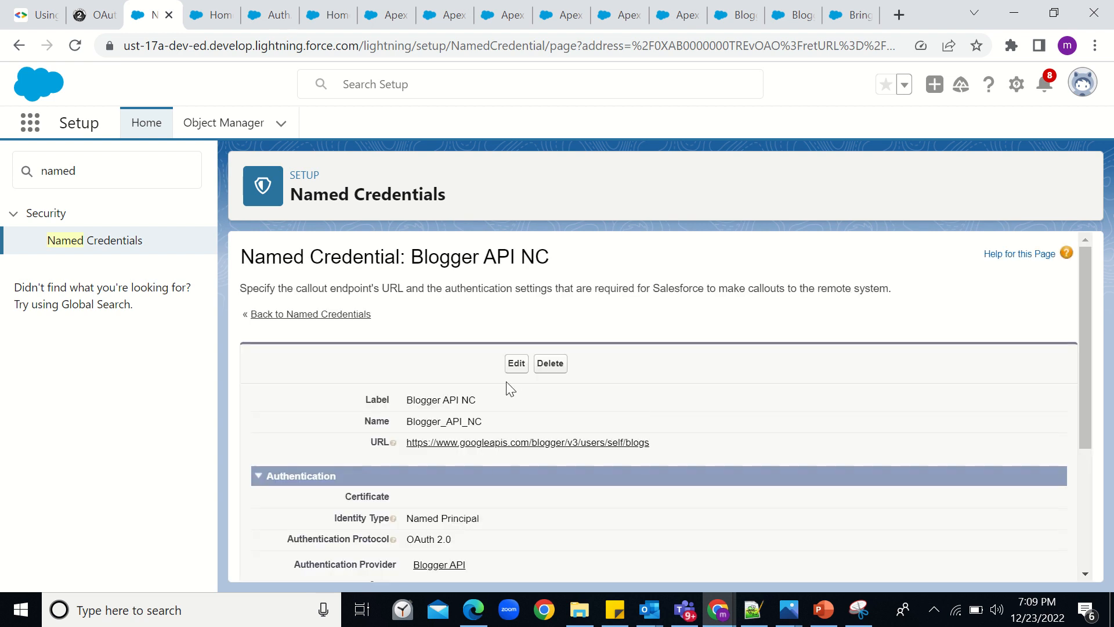
- Edit Blogger API NC and select its googleapis.com/auth/blogger scope value
click(513, 371)
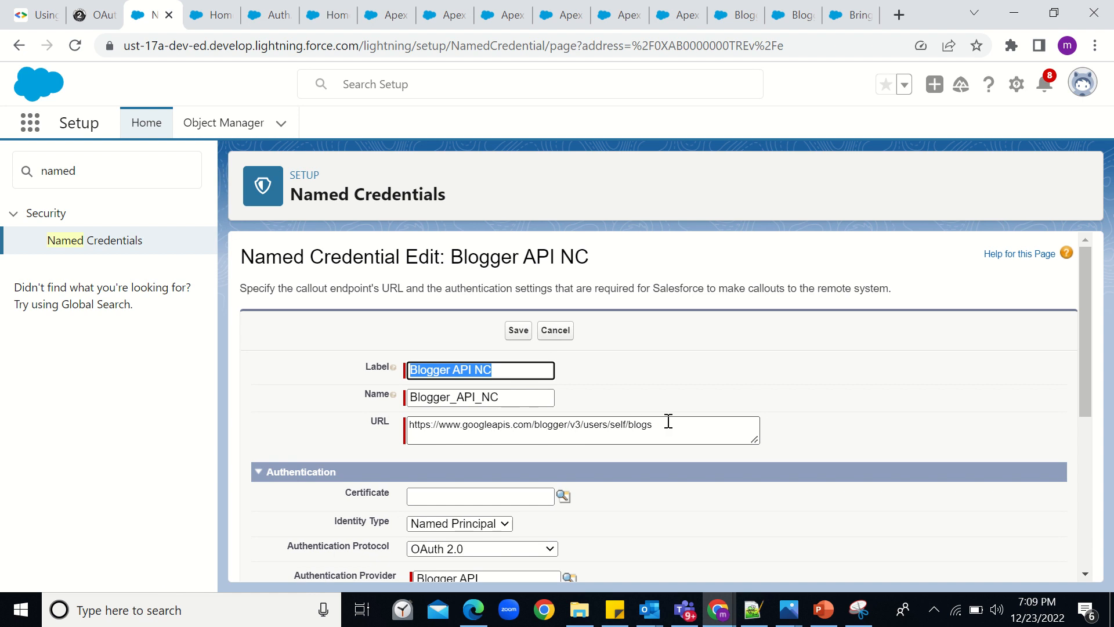
scroll(668, 421, down, 3)
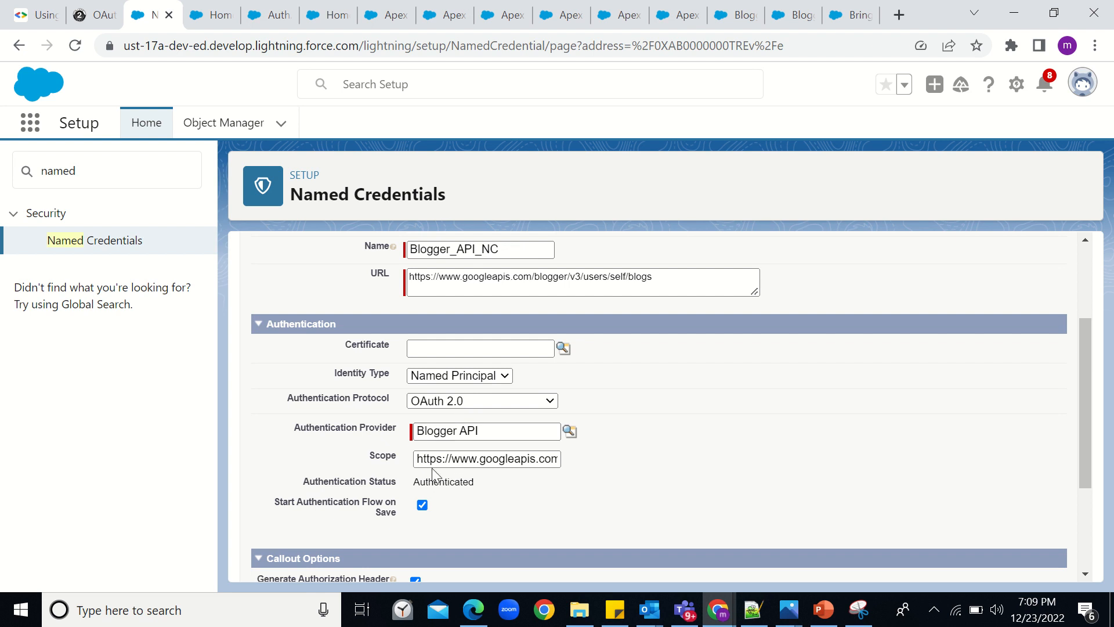
drag(420, 459, 587, 482)
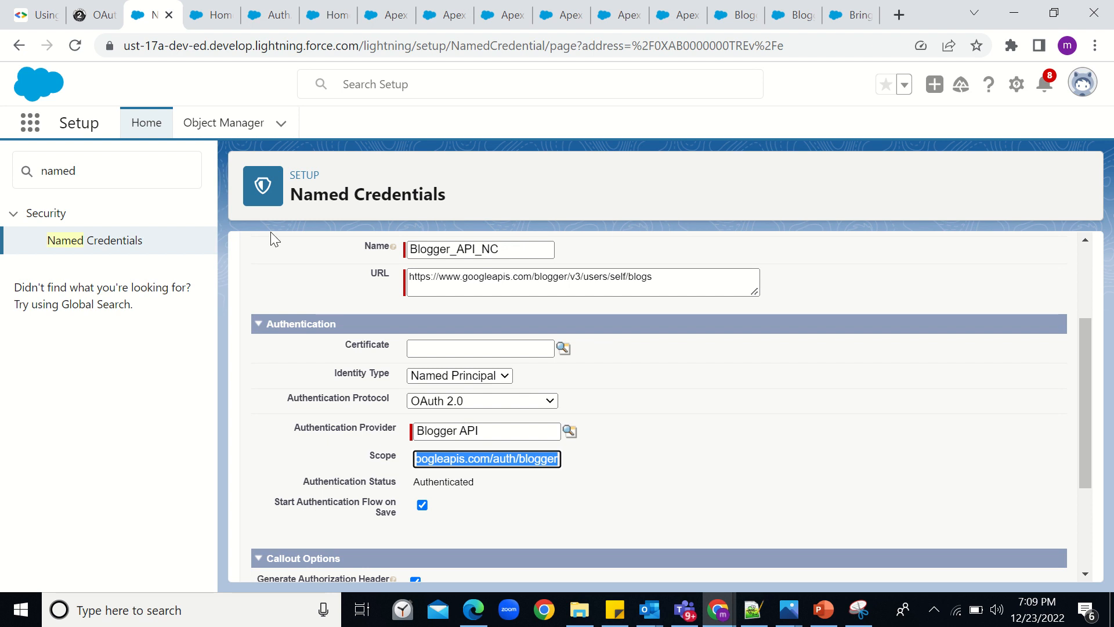
- Expand Step 1 in OAuth 2.0 Playground and authorize the checked Blogger API v3 blogger scope
click(95, 14)
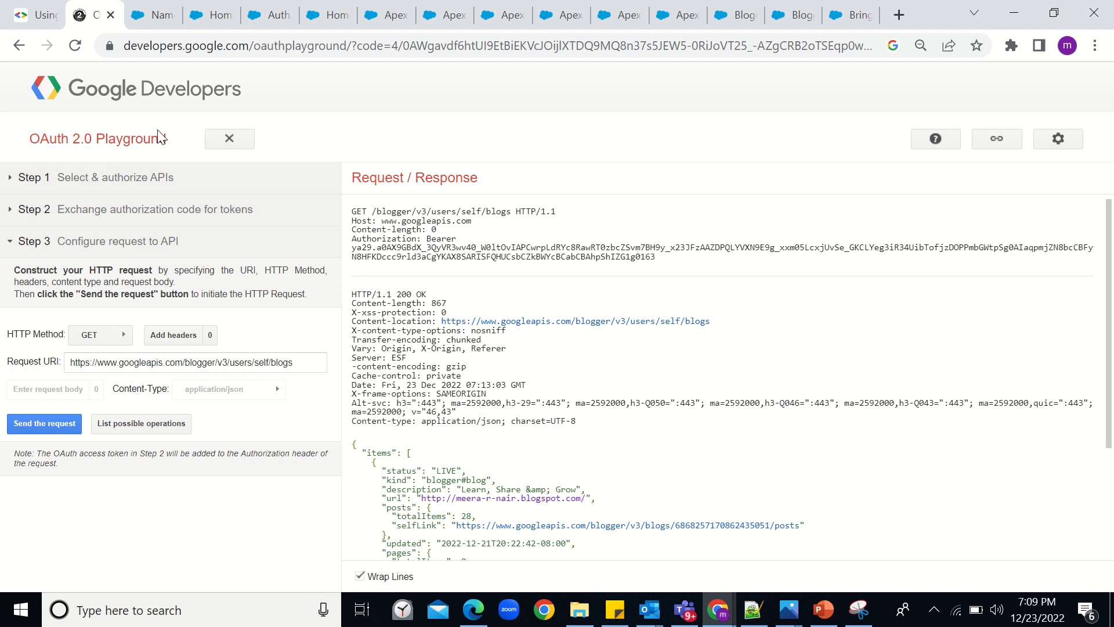
click(161, 180)
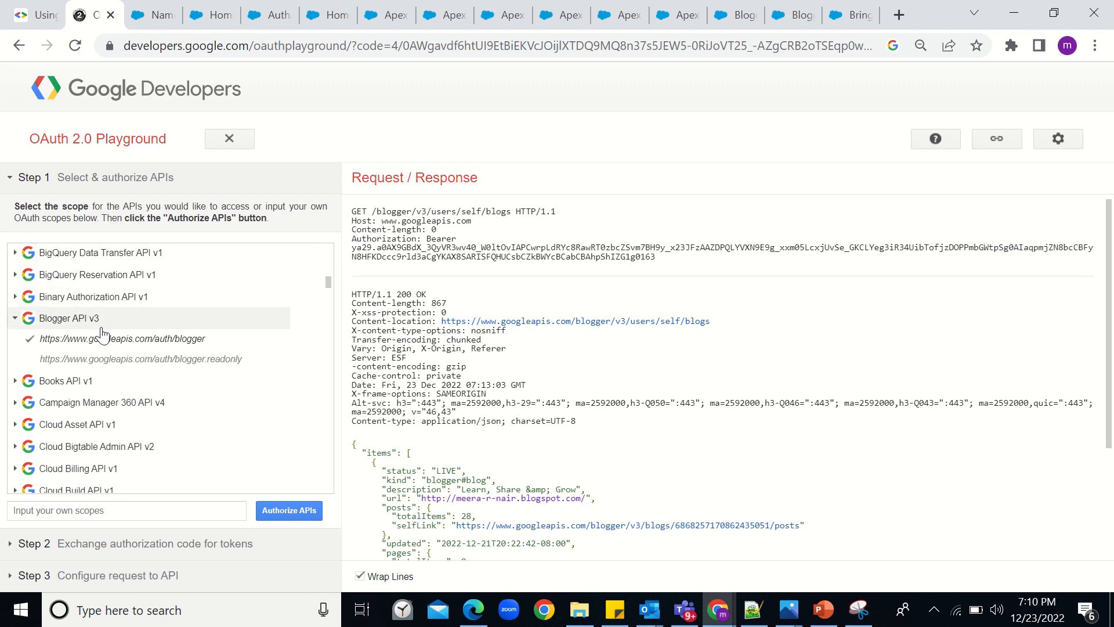
scroll(98, 328, down, 5)
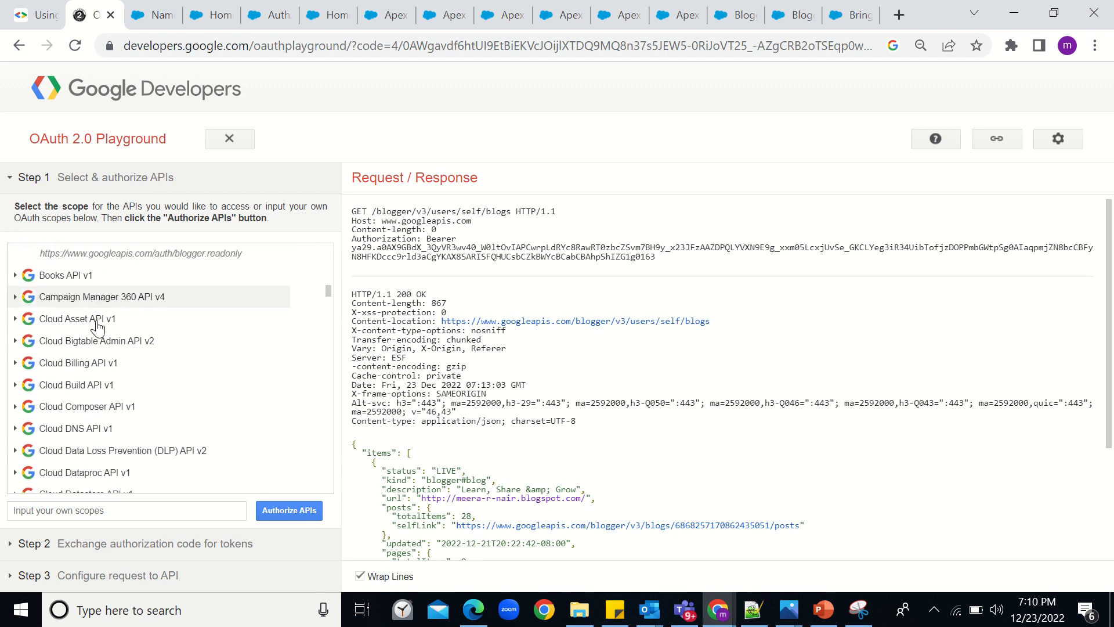
scroll(97, 327, down, 4)
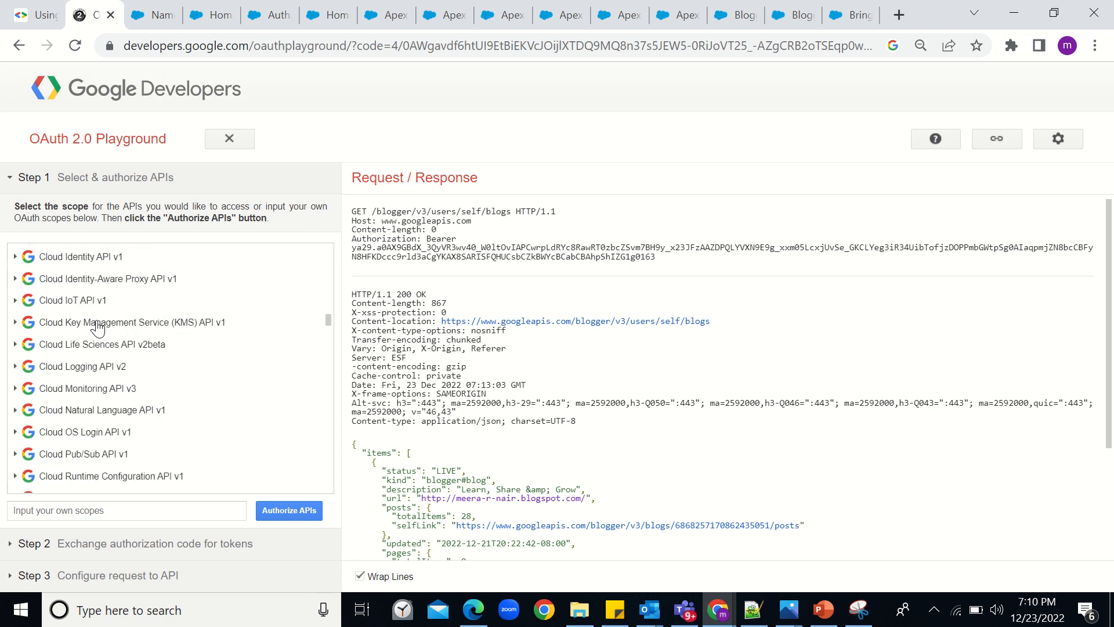
scroll(98, 328, up, 8)
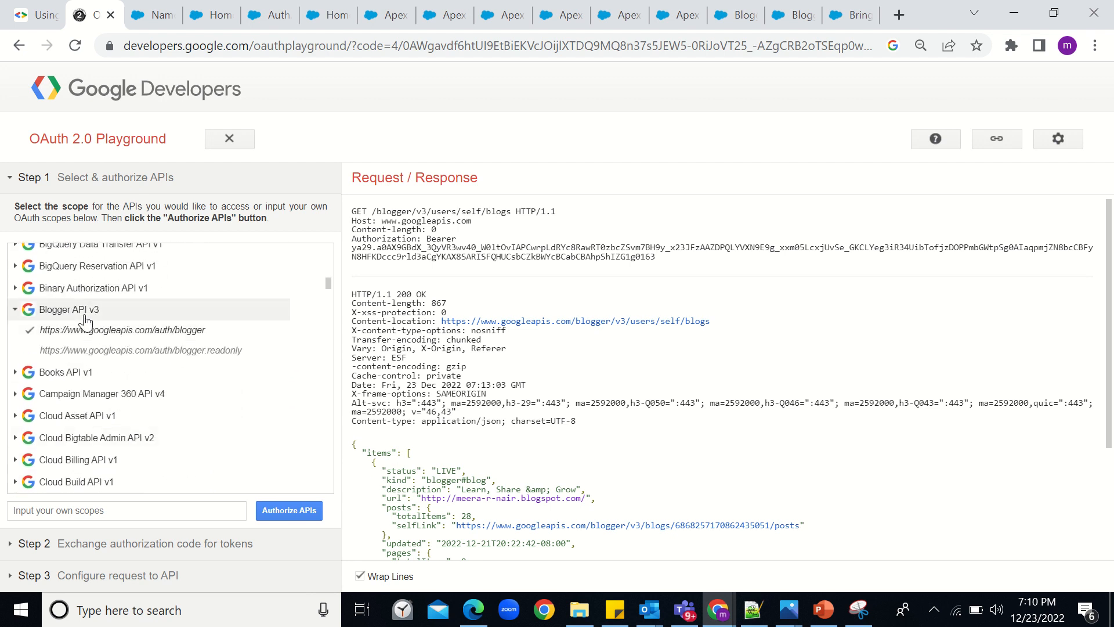
click(281, 513)
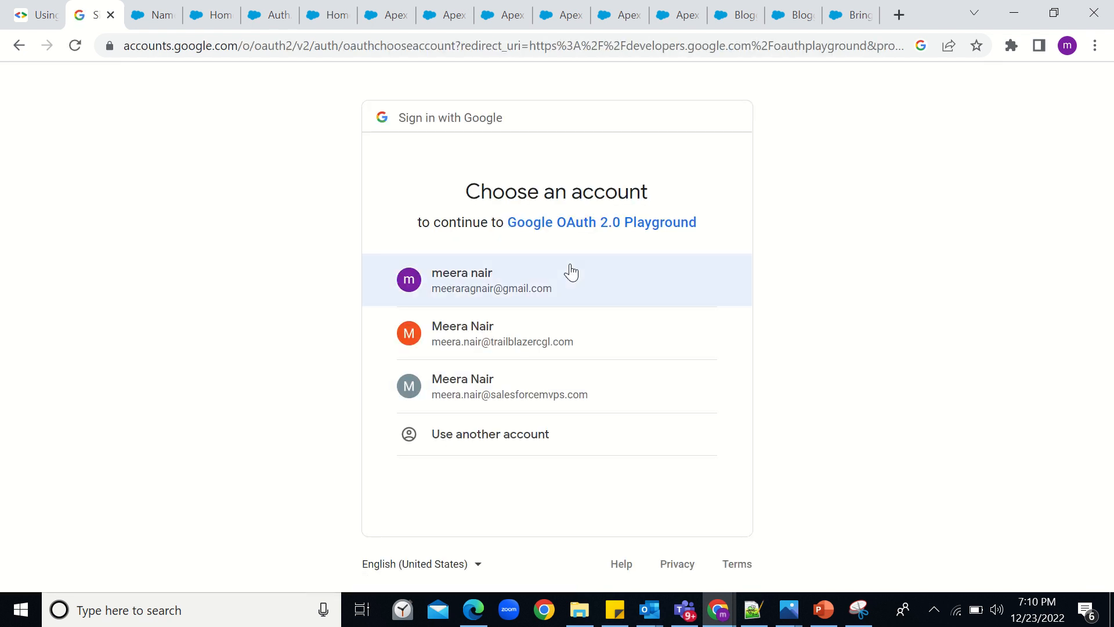
- Sign in with the Google account, allow Blogger access, and exchange the authorization code for tokens
click(567, 271)
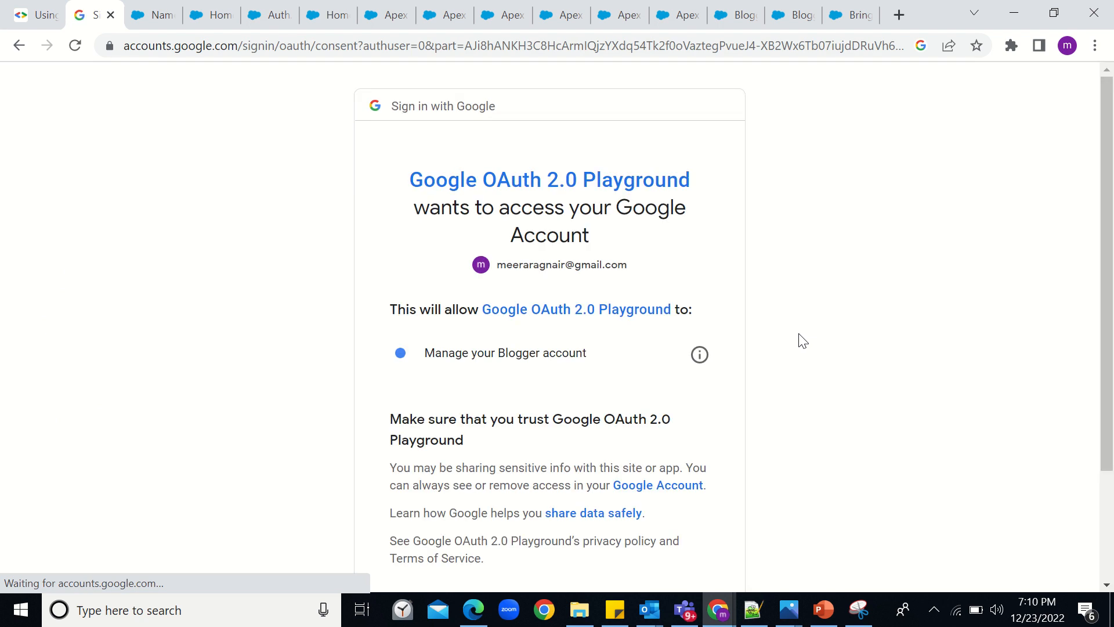
scroll(687, 450, down, 3)
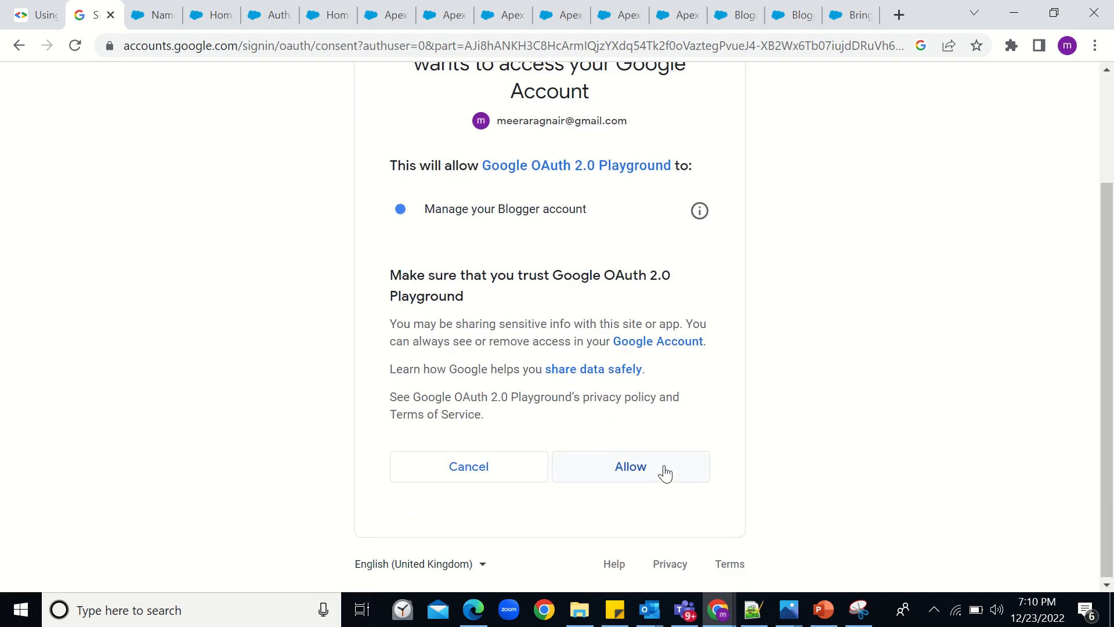
click(664, 471)
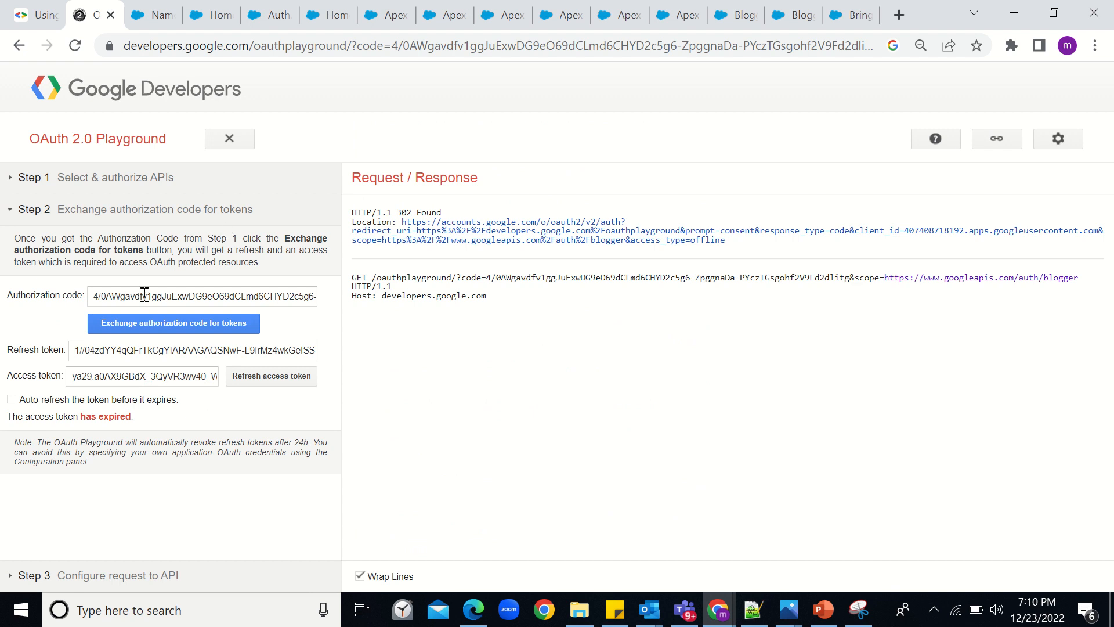
click(138, 324)
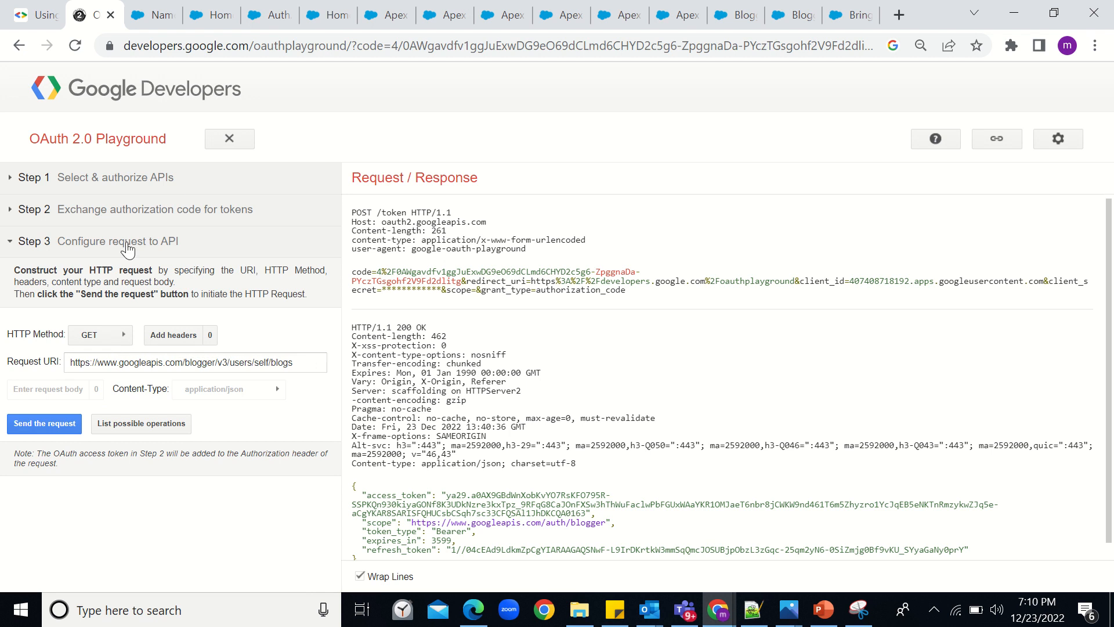
- Keep GET as the request method and recheck the Blogger scope selection in Step 1
click(96, 337)
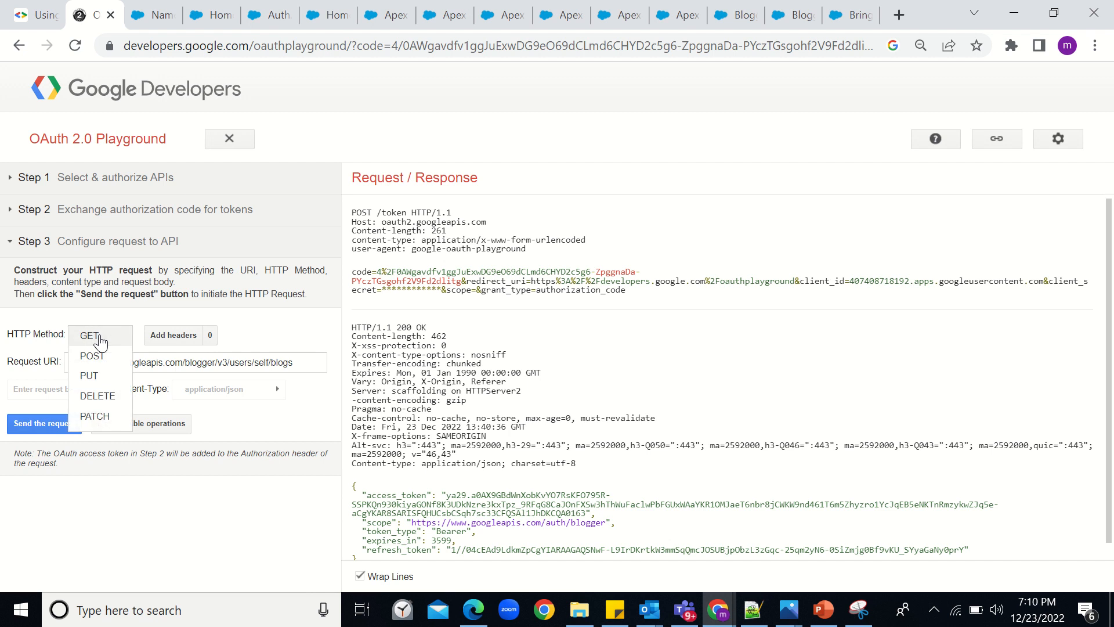
click(100, 341)
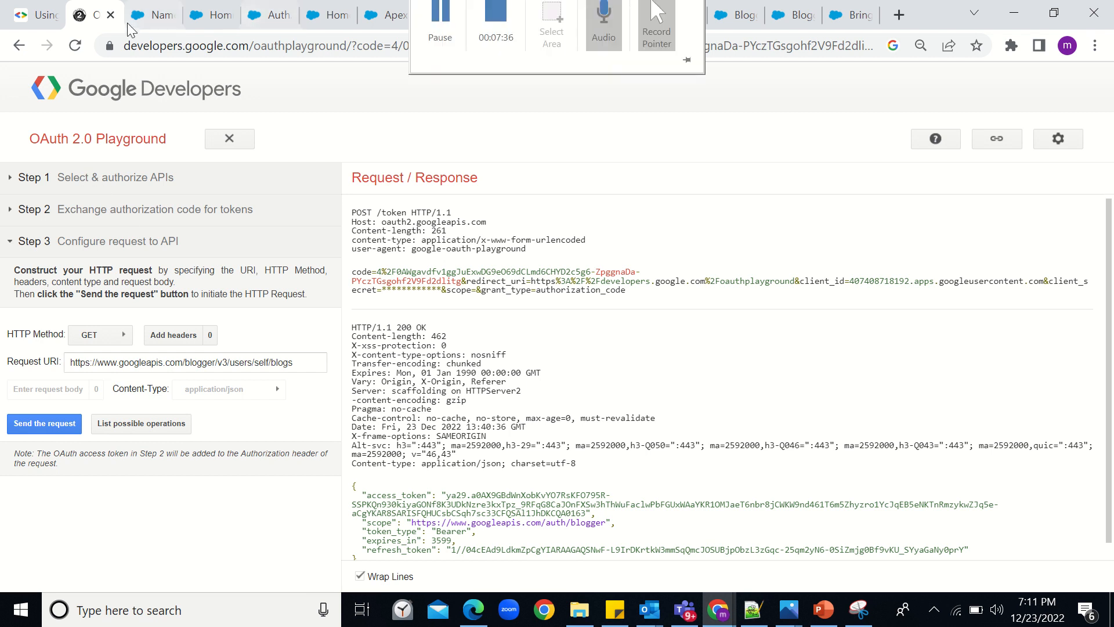
click(146, 21)
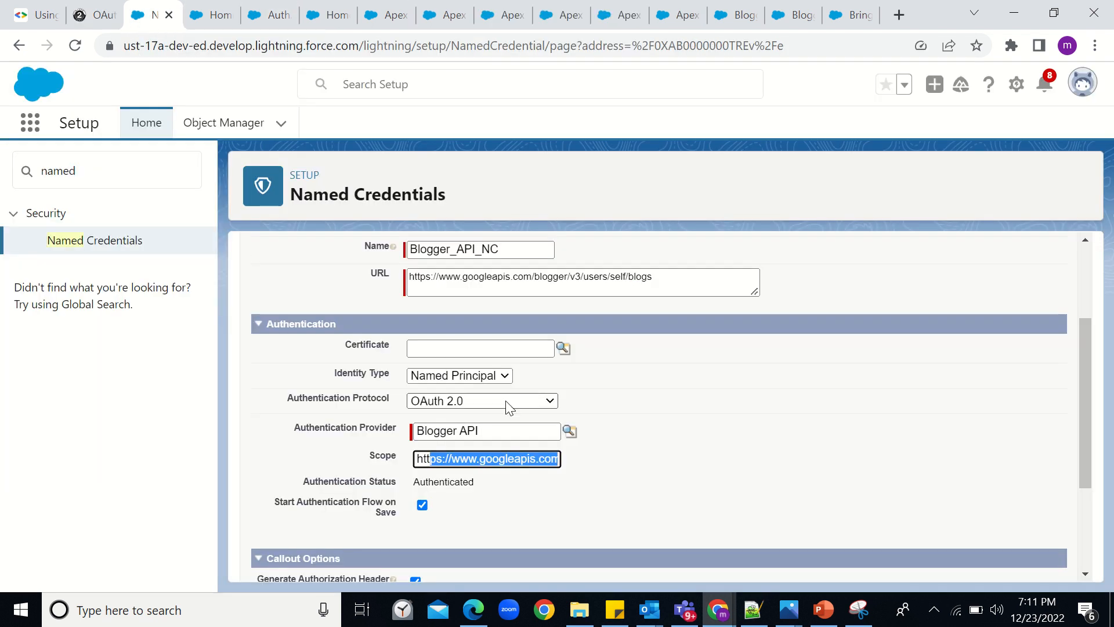
click(93, 15)
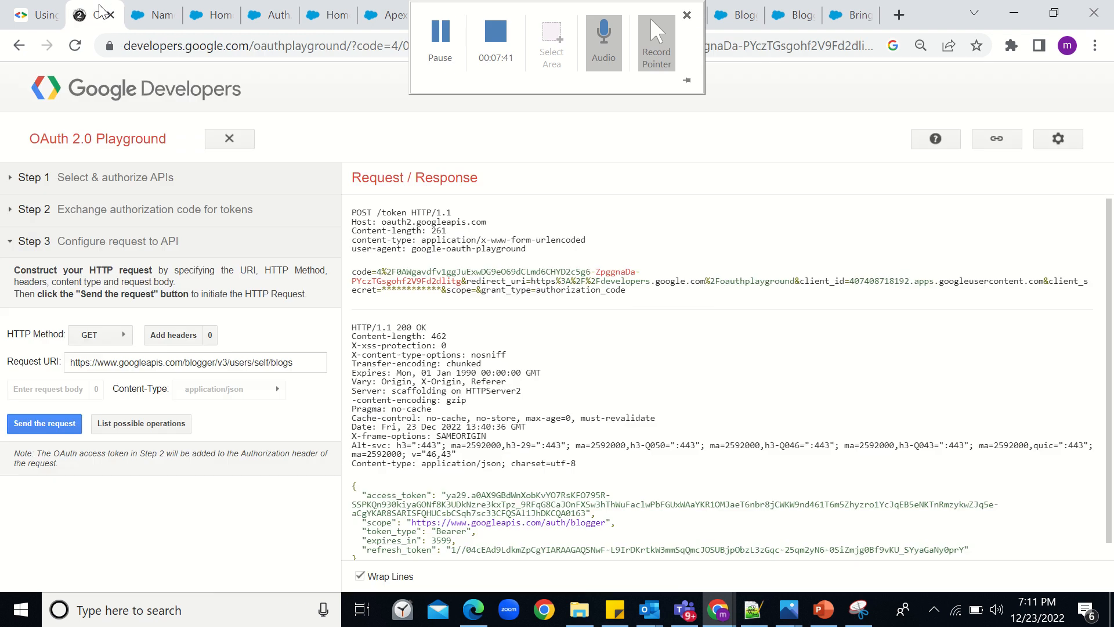
click(114, 186)
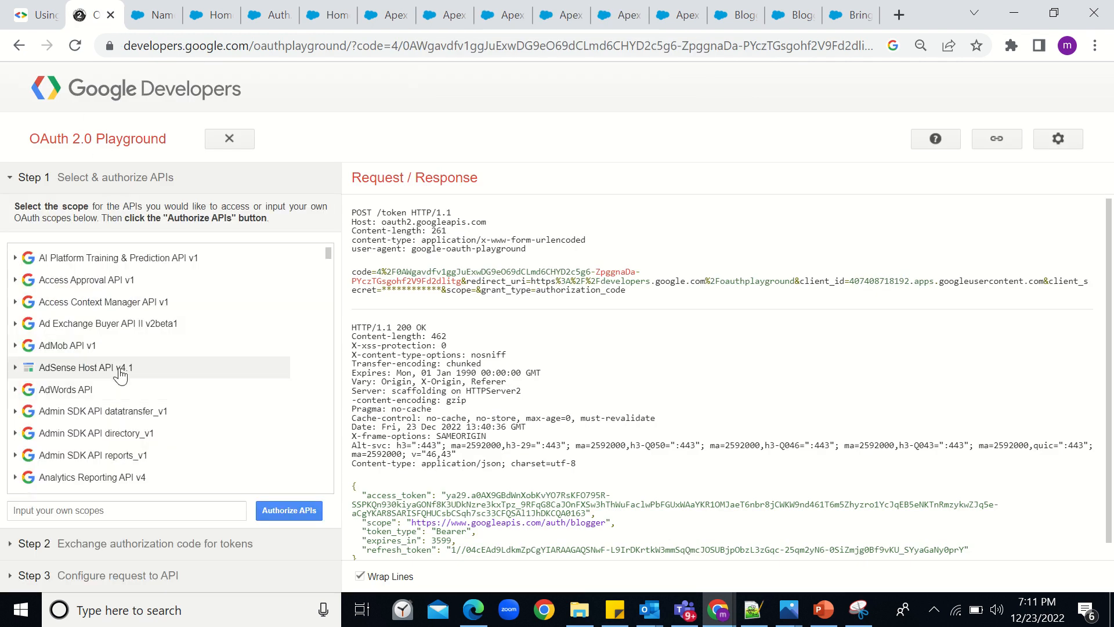
scroll(119, 375, down, 6)
scroll(120, 376, down, 3)
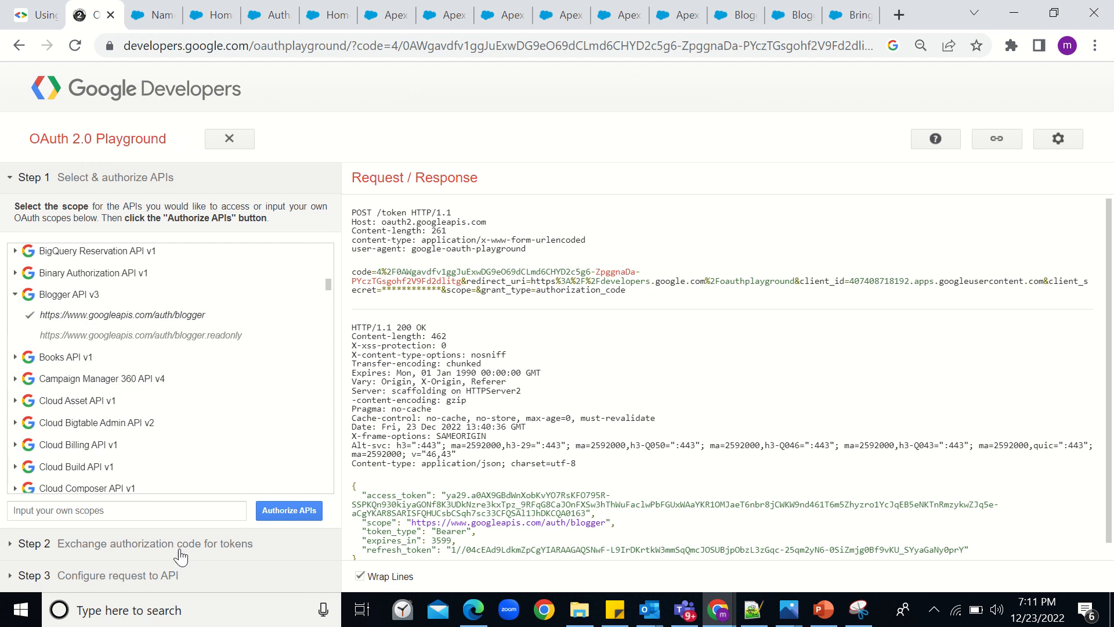
- Send the GET request to /blogger/v3/users/self/blogs and read the 200 OK blog list
click(161, 578)
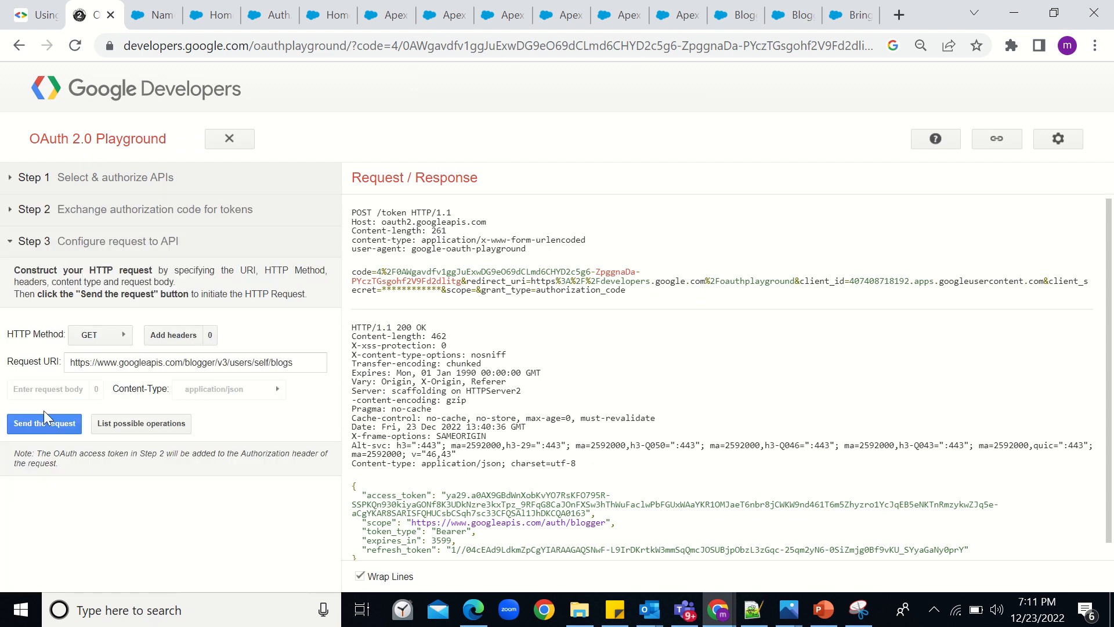
click(36, 427)
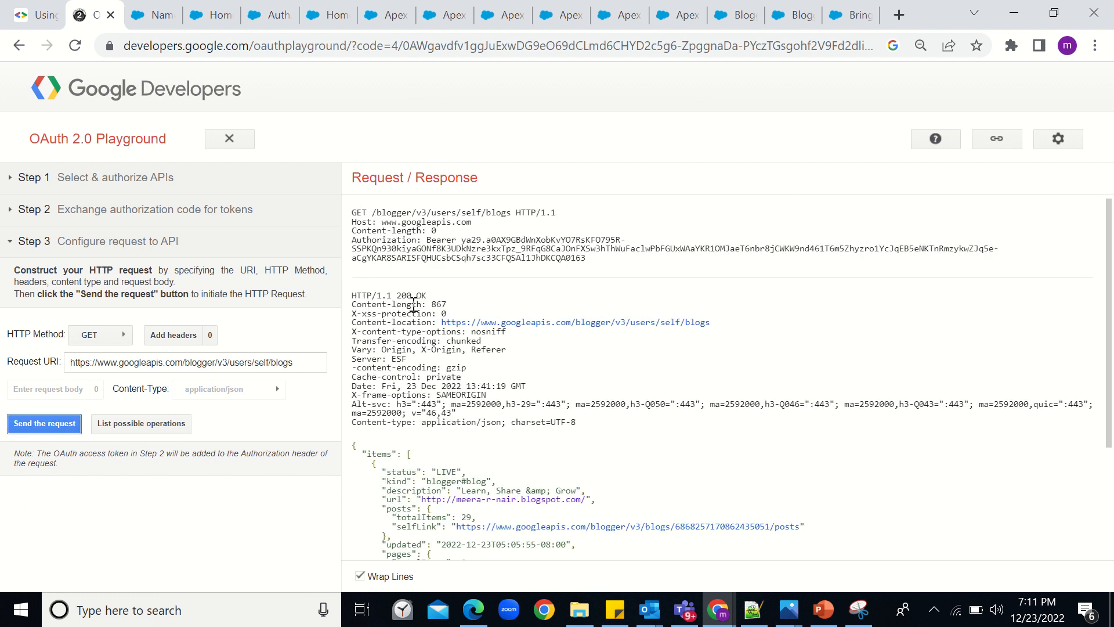
scroll(434, 423, down, 3)
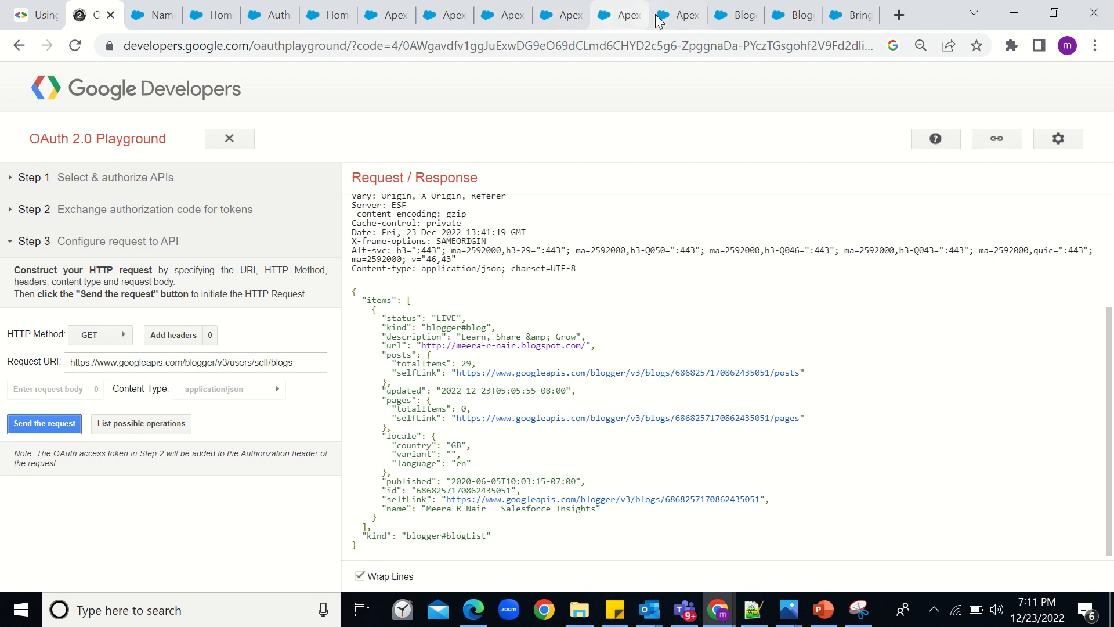
click(679, 17)
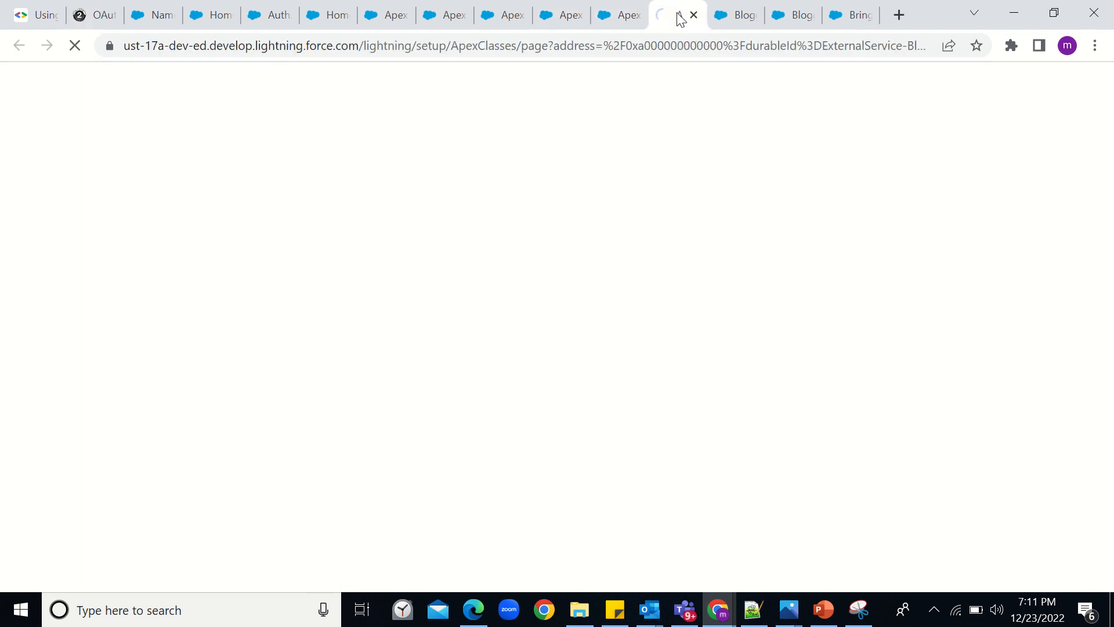
- In the Blogger API Execution - V1 flow, add an Action after Start and scroll toward Create HTTP Callout (Beta)
click(734, 16)
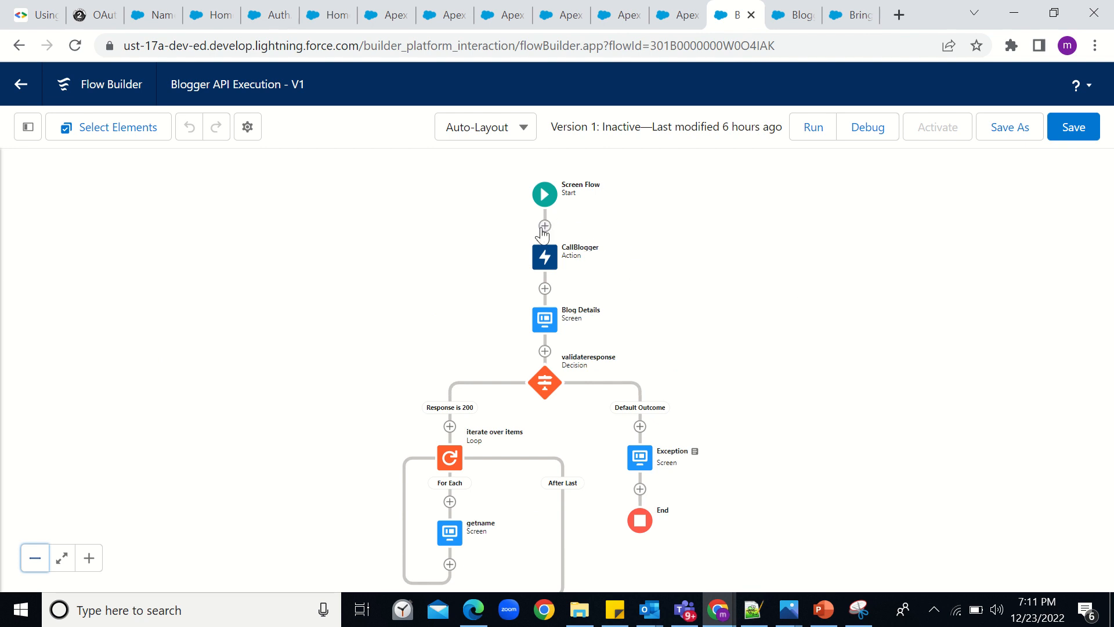
scroll(544, 232, up, 4)
click(546, 266)
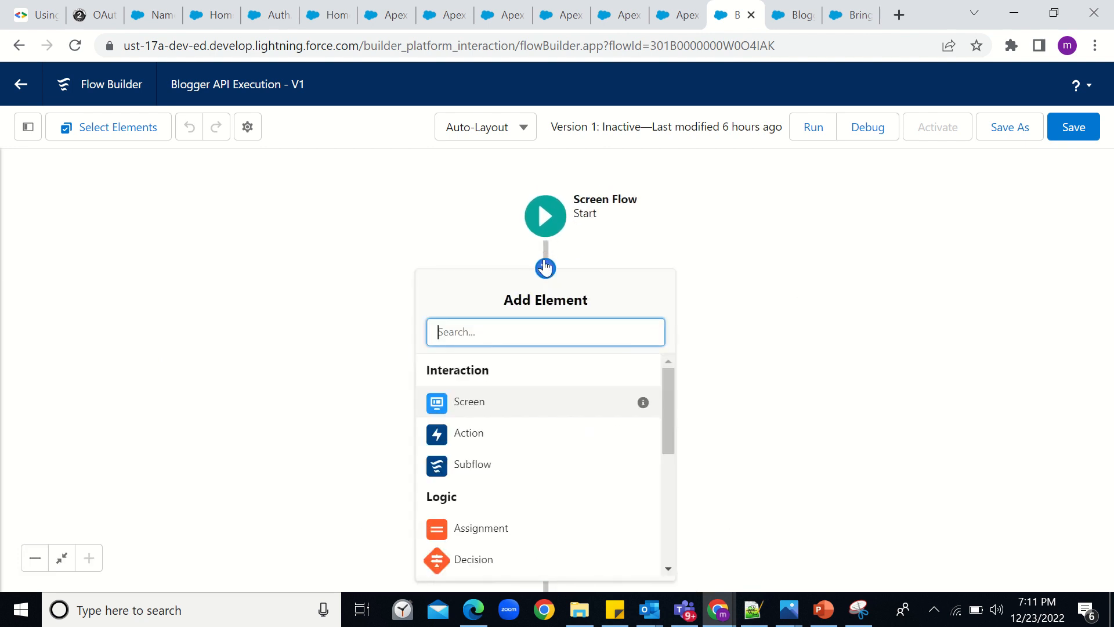
click(525, 433)
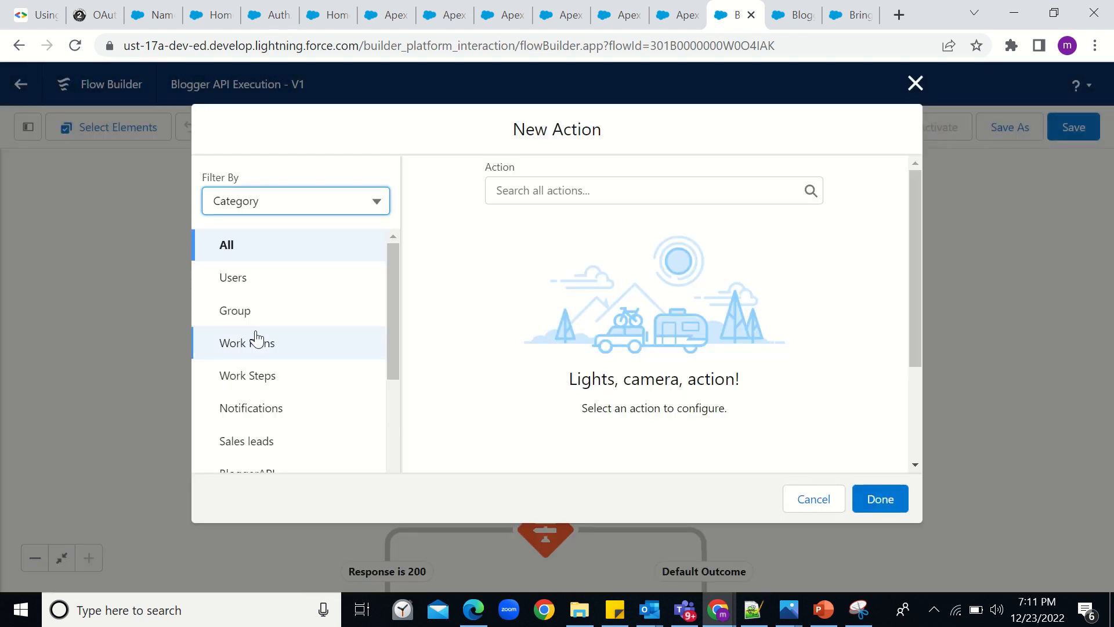
scroll(266, 342, down, 1)
scroll(266, 343, down, 8)
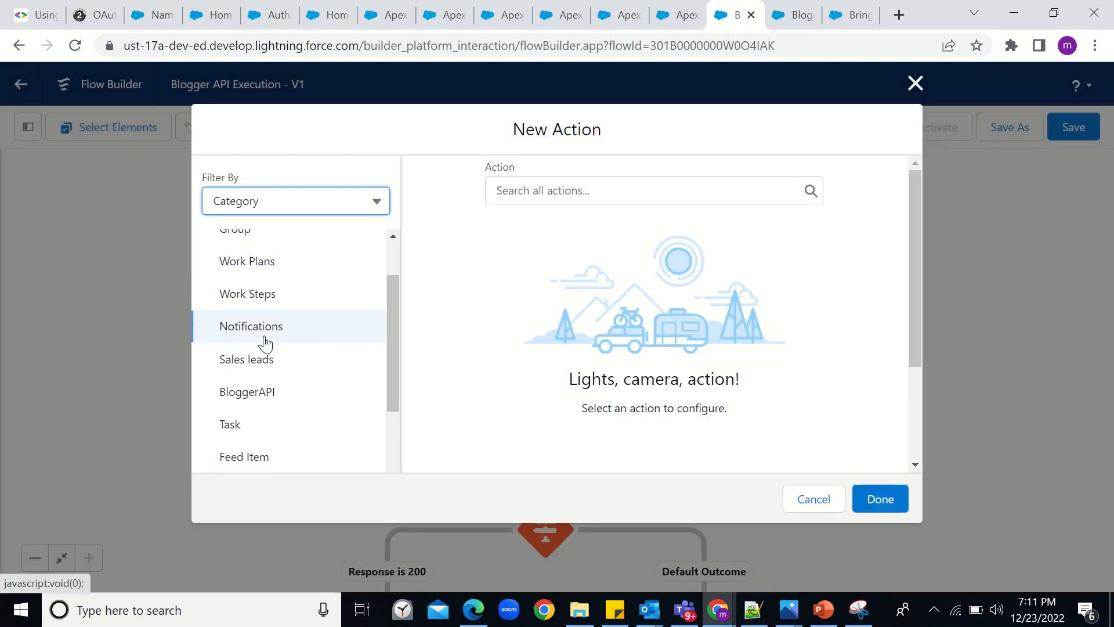
scroll(265, 343, down, 5)
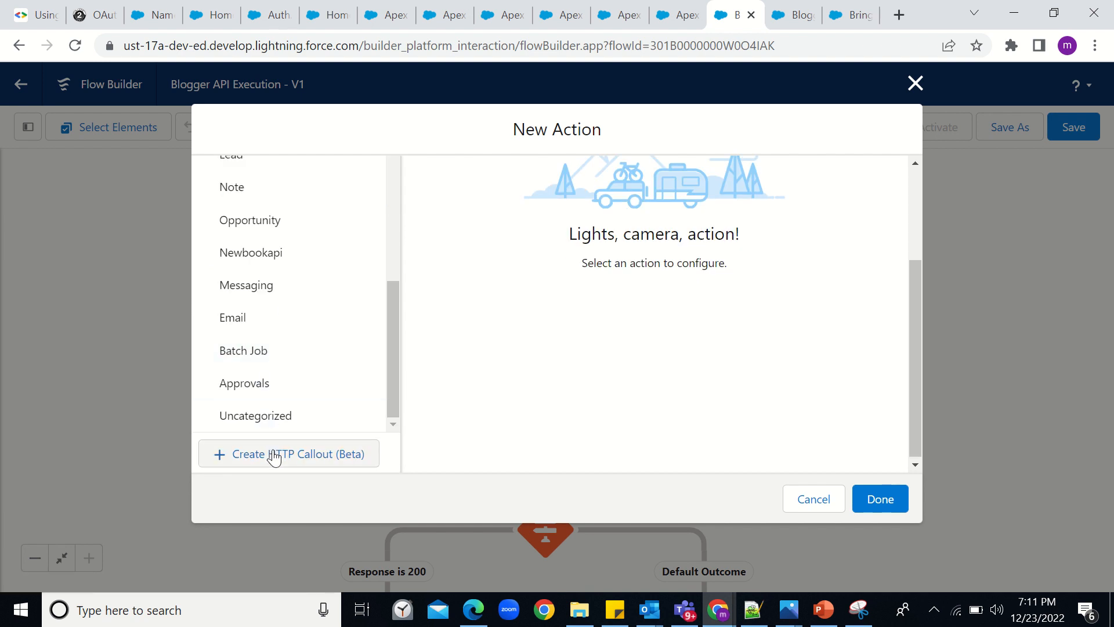
- Create an HTTP callout external service named test using the Blogger API NC credential
click(274, 456)
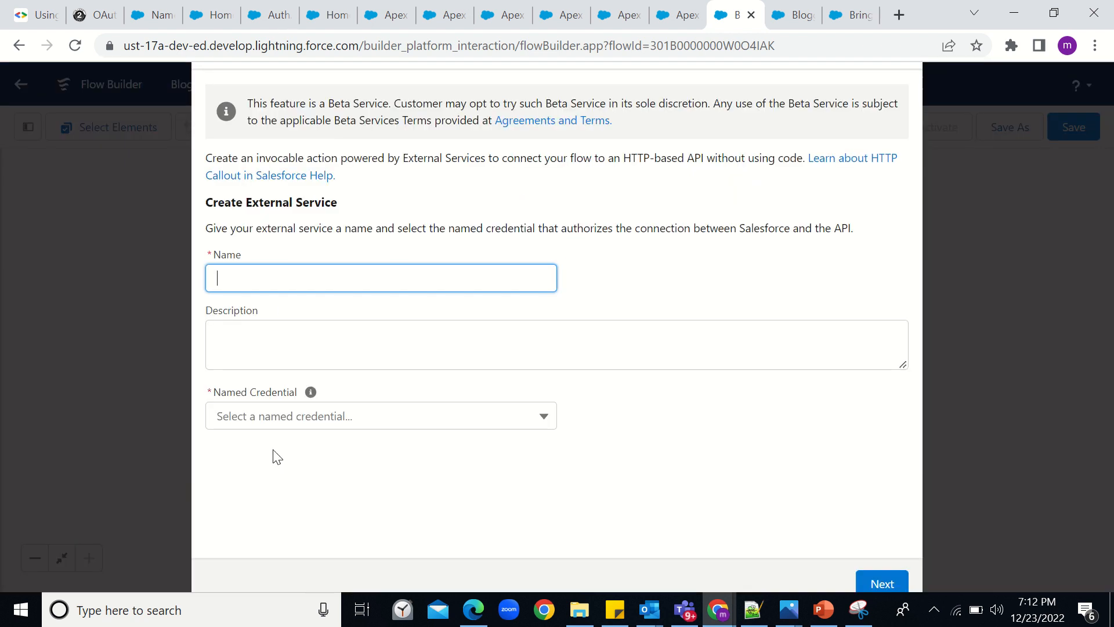
text(test)
click(393, 425)
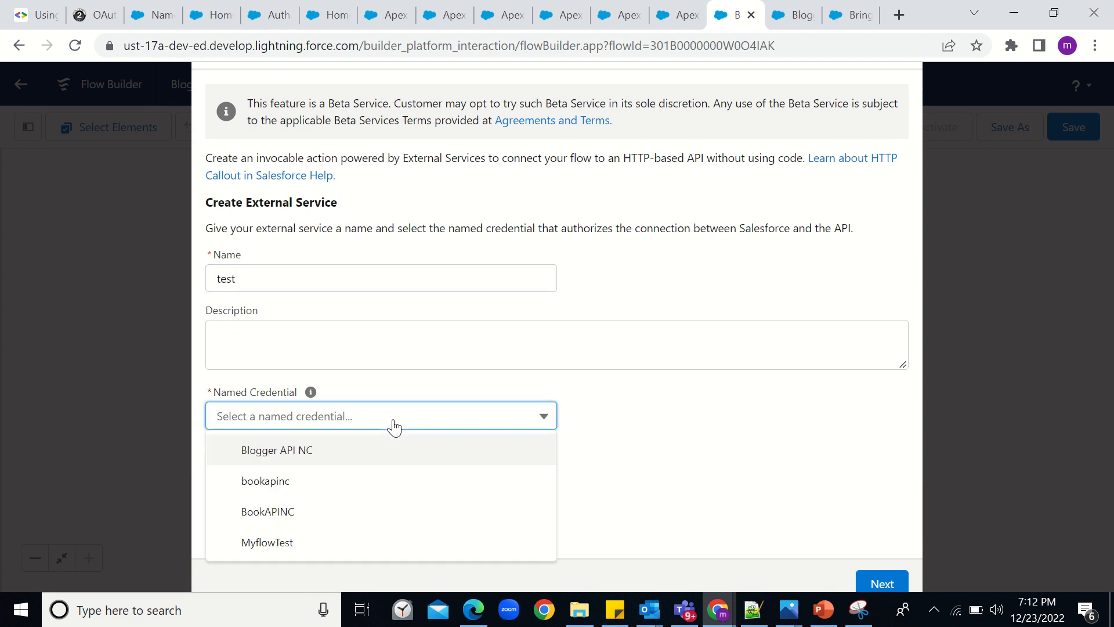
click(298, 460)
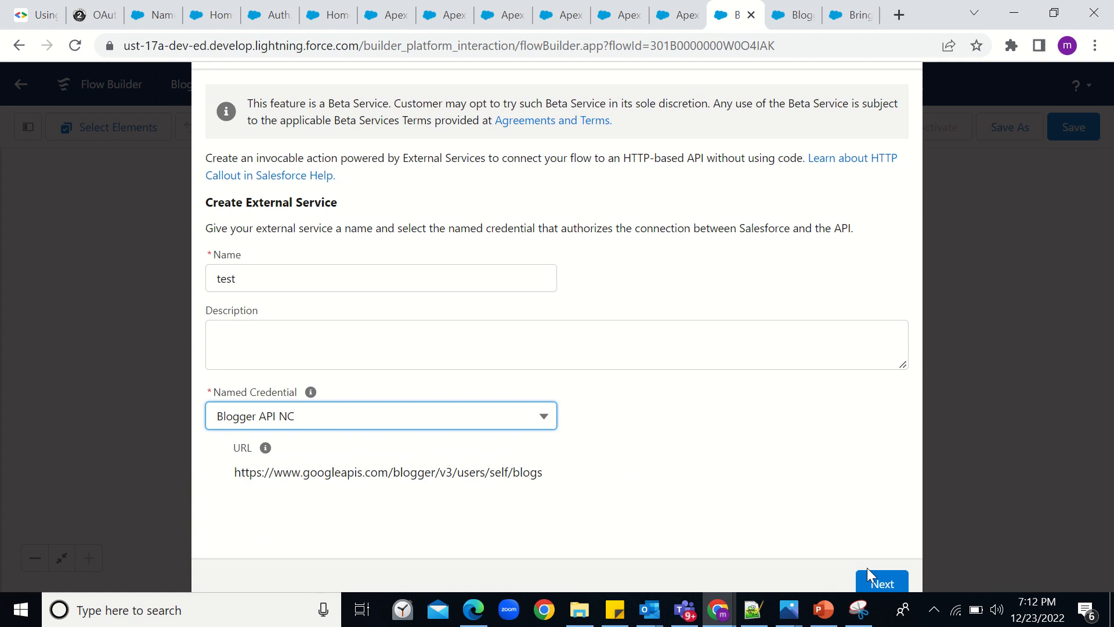
click(879, 582)
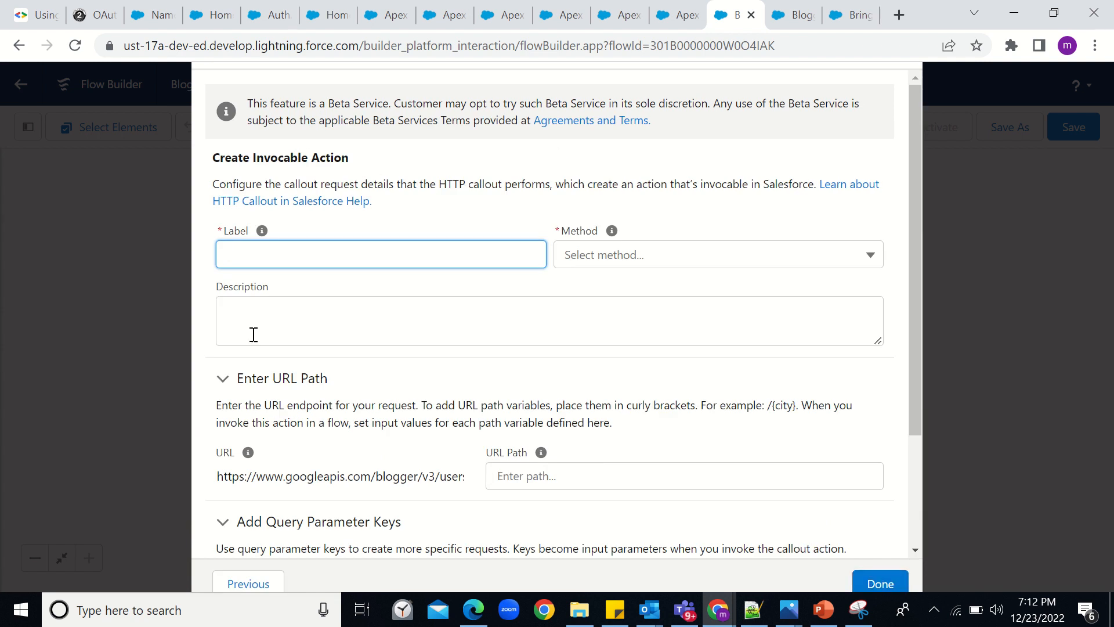
- Label the invocable action testaction and set its method to GET
click(250, 584)
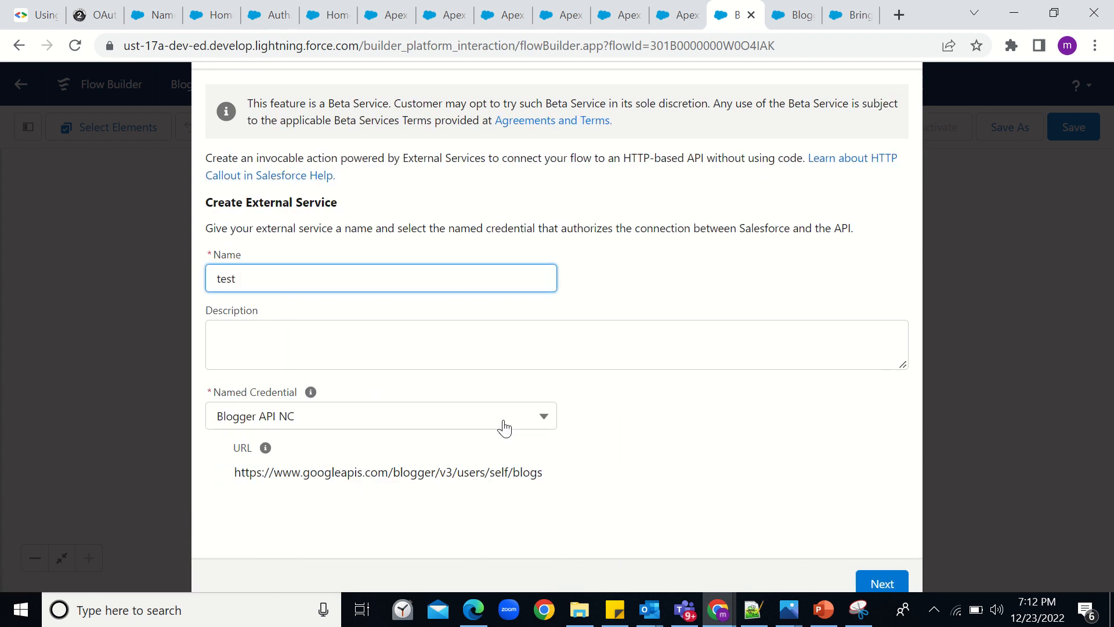
click(903, 580)
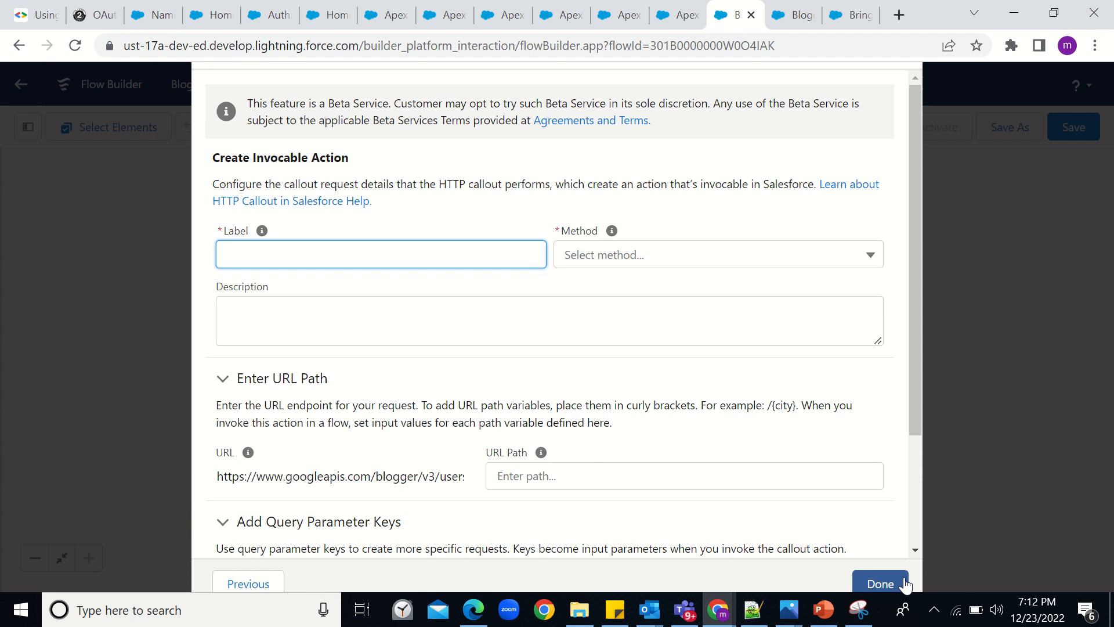
text(testaction)
click(598, 261)
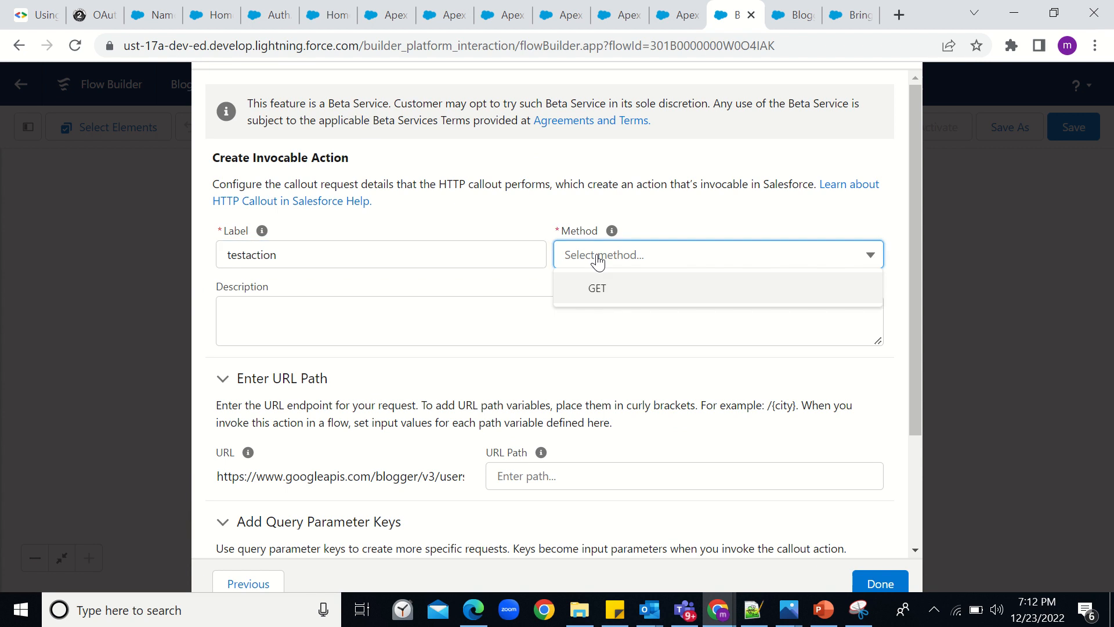
click(603, 287)
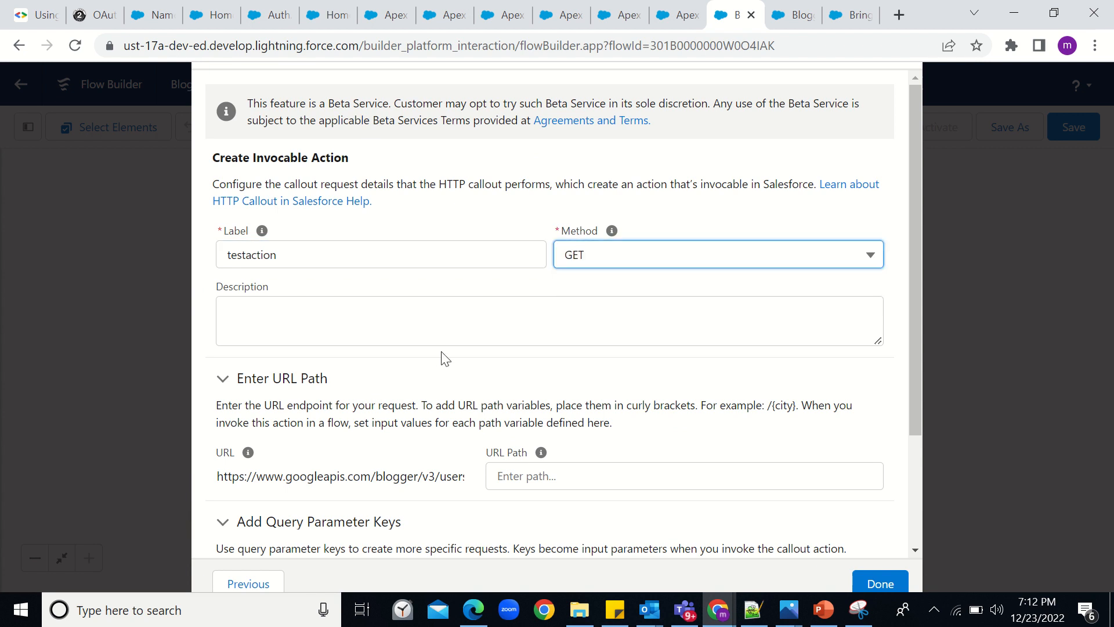
scroll(439, 354, down, 2)
scroll(438, 354, down, 1)
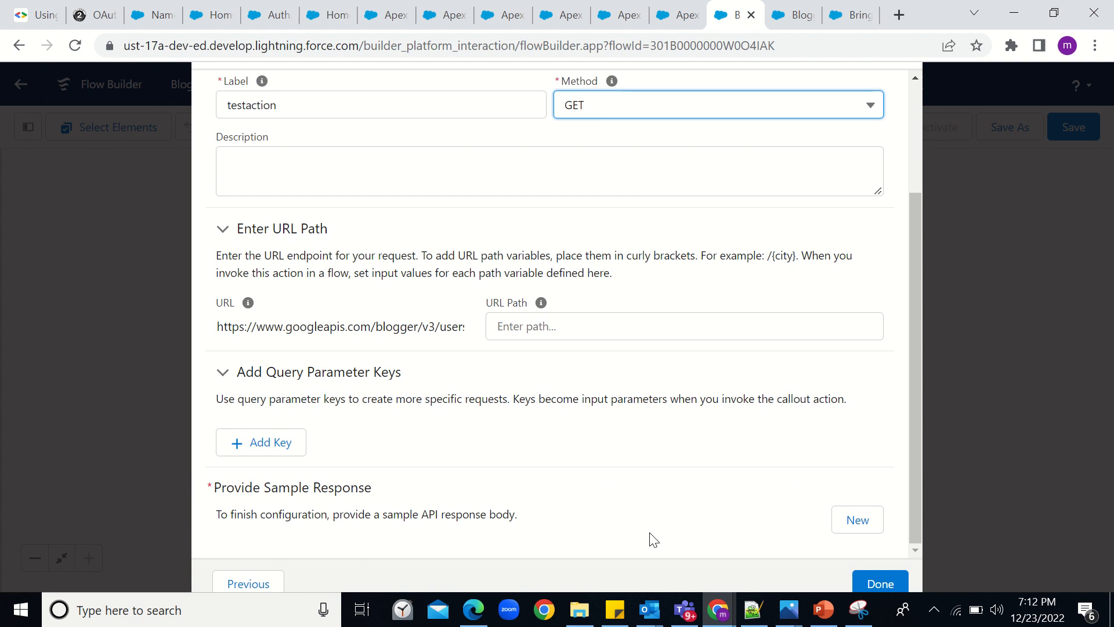
- Start a new sample response and copy the JSON blog list body from OAuth 2.0 Playground
click(845, 523)
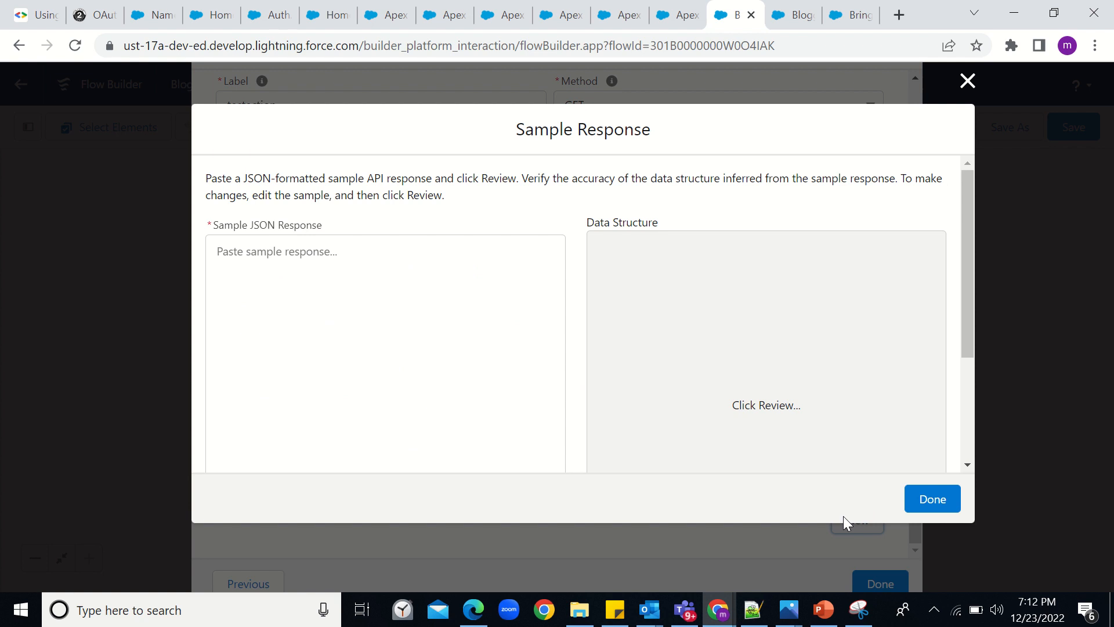
click(38, 15)
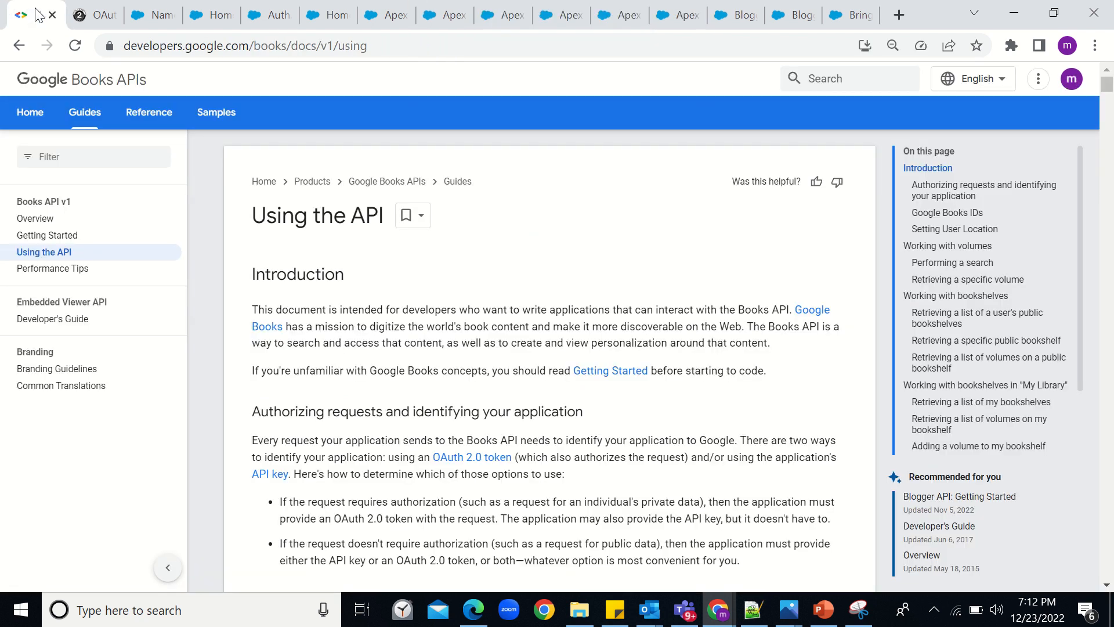
click(93, 15)
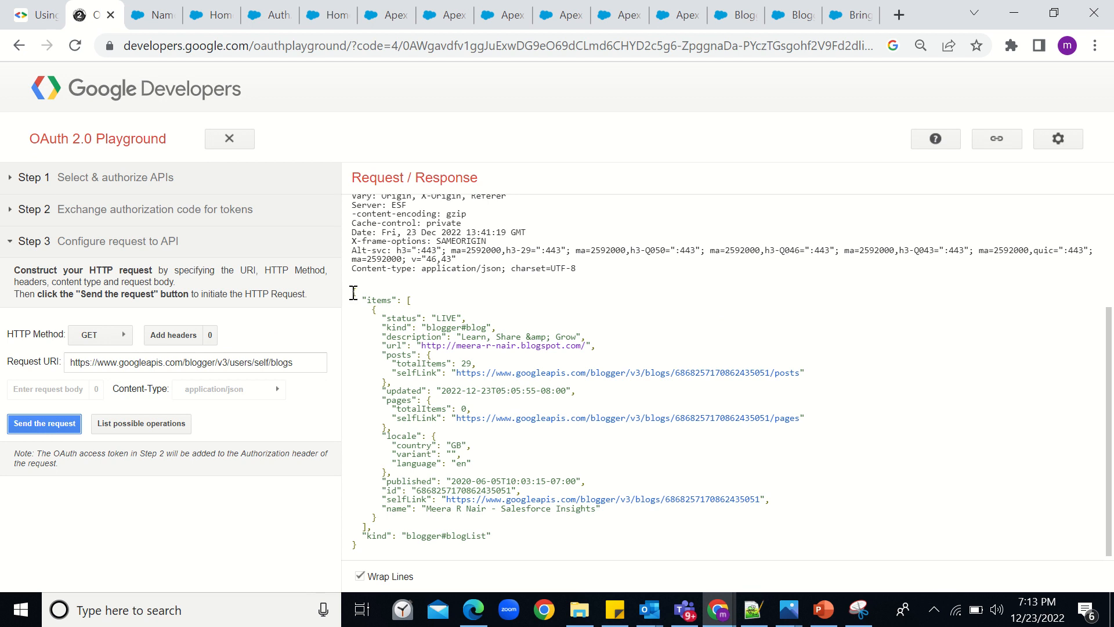
drag(355, 293, 441, 563)
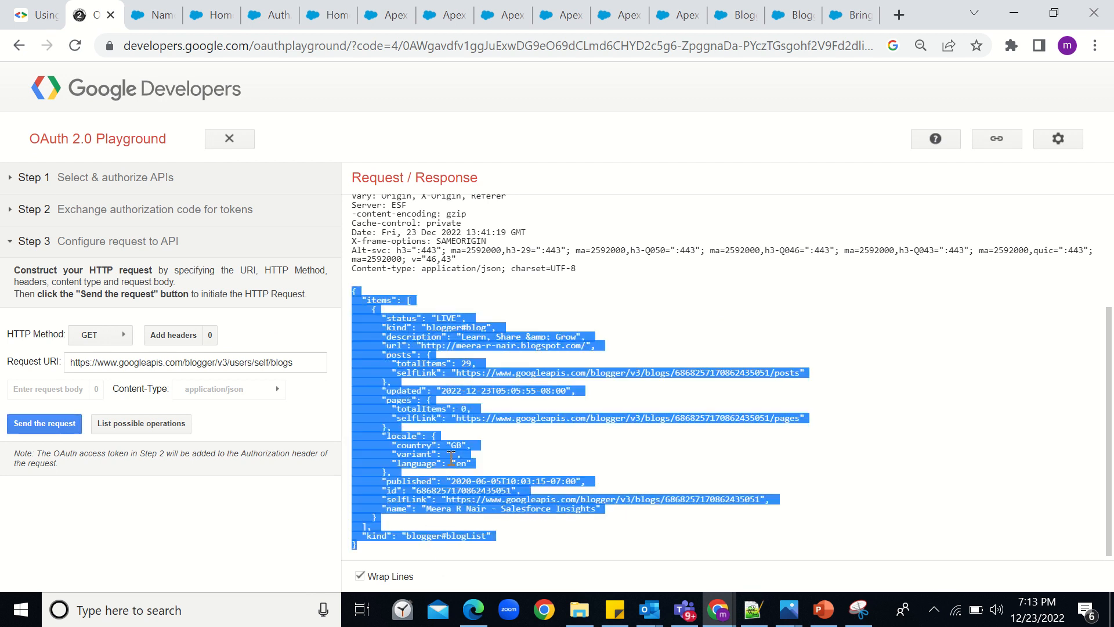
click(732, 15)
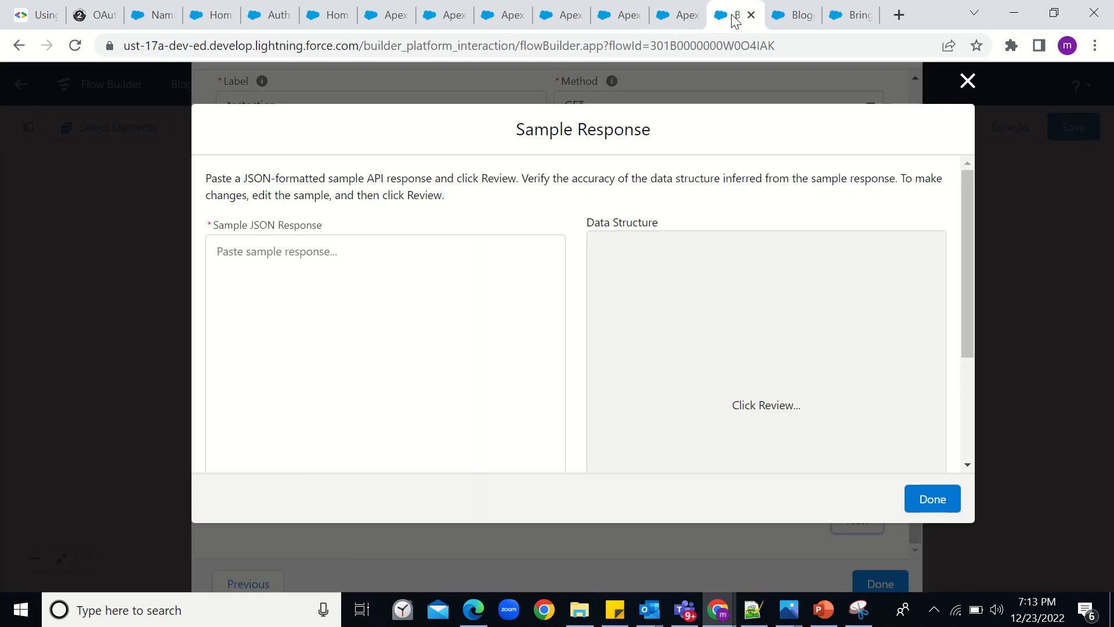
- Paste the Blogger JSON into the sample response box and generate its data structure
click(298, 266)
key(ctrl+v)
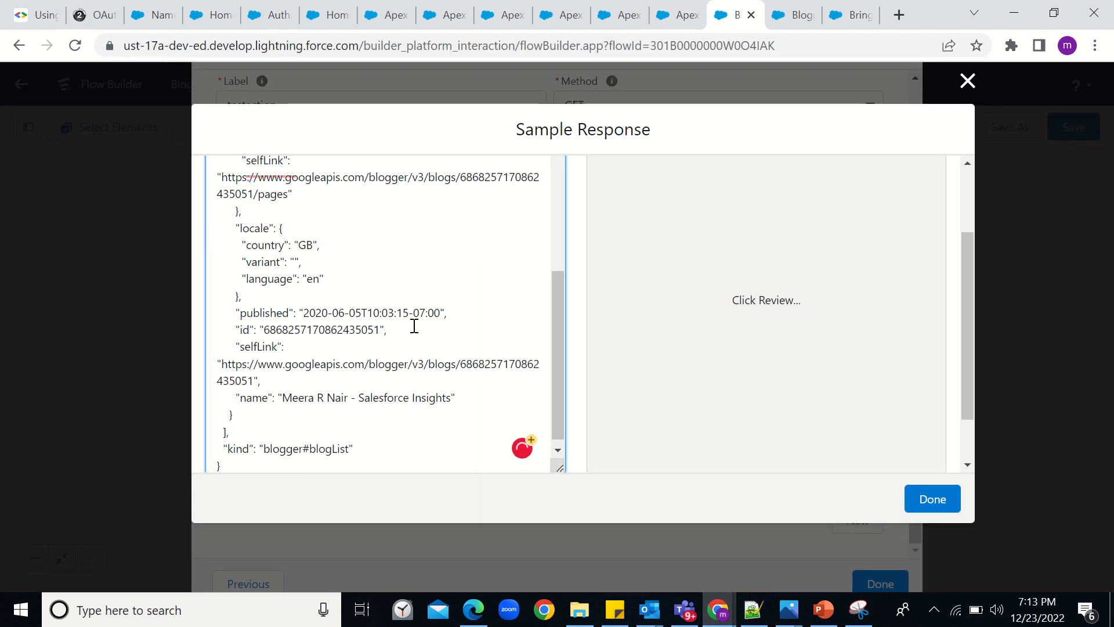
drag(971, 262, 966, 391)
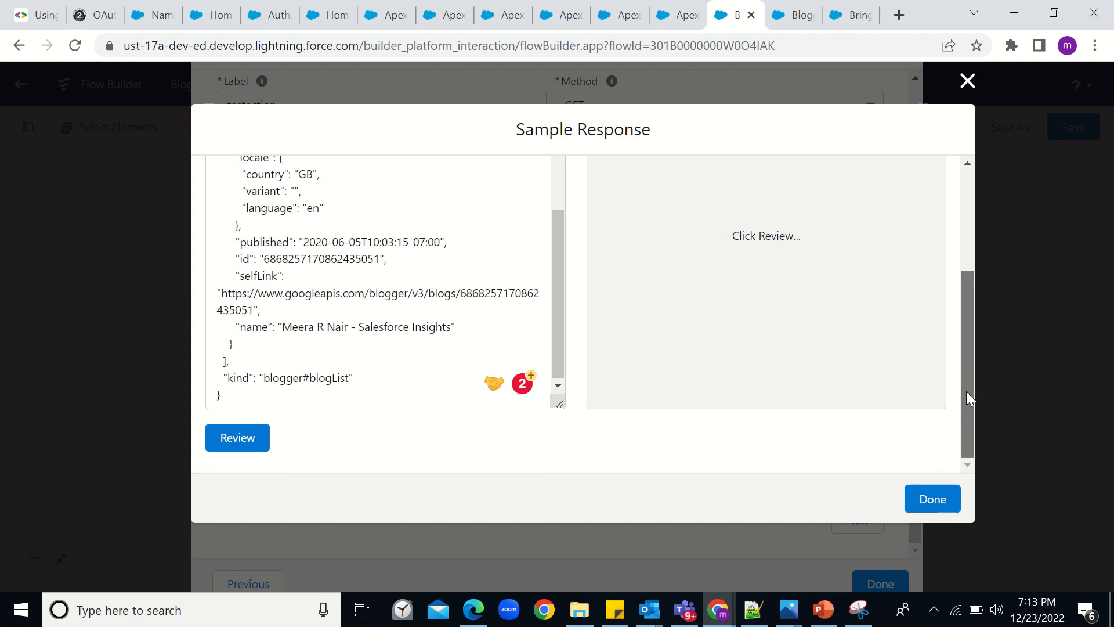
click(250, 437)
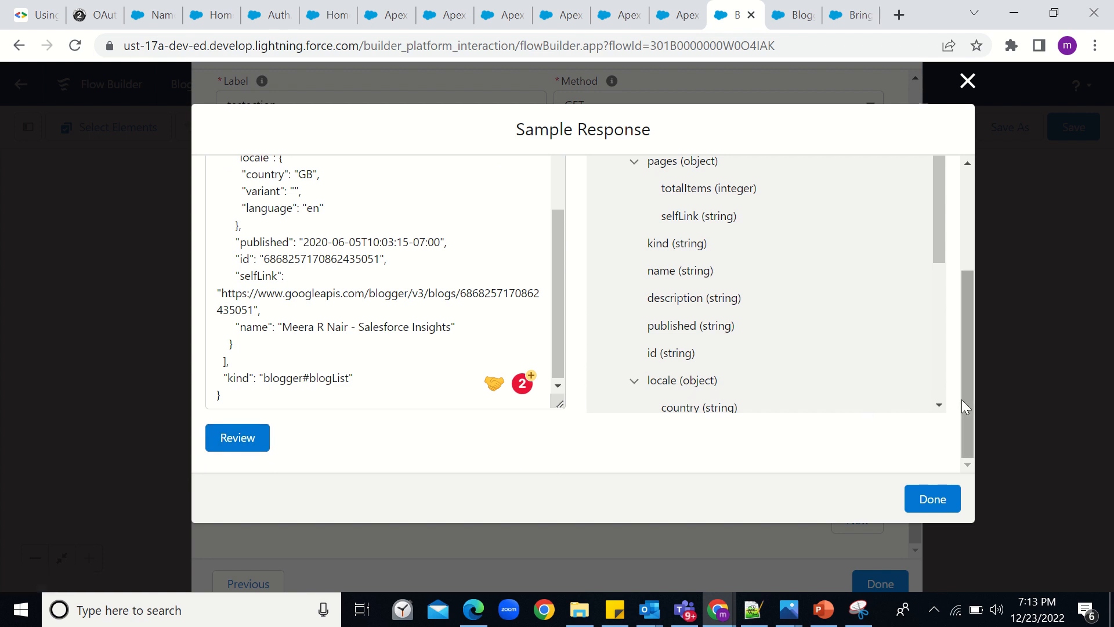
- Review the items array and item object fields in the inferred structure, then close the dialog
drag(964, 401, 959, 260)
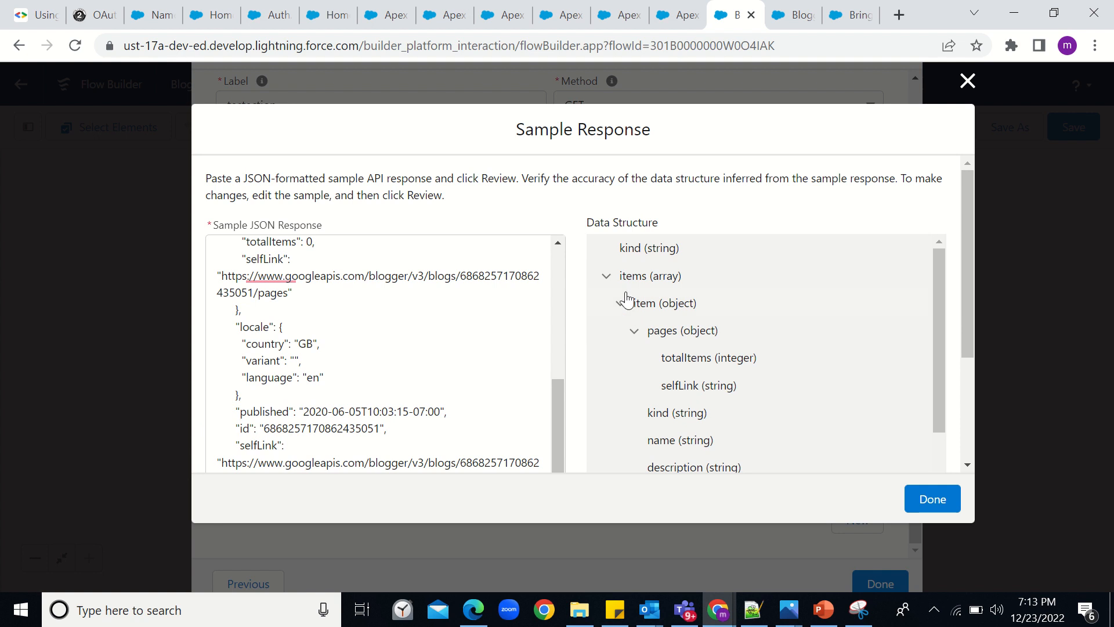
click(605, 276)
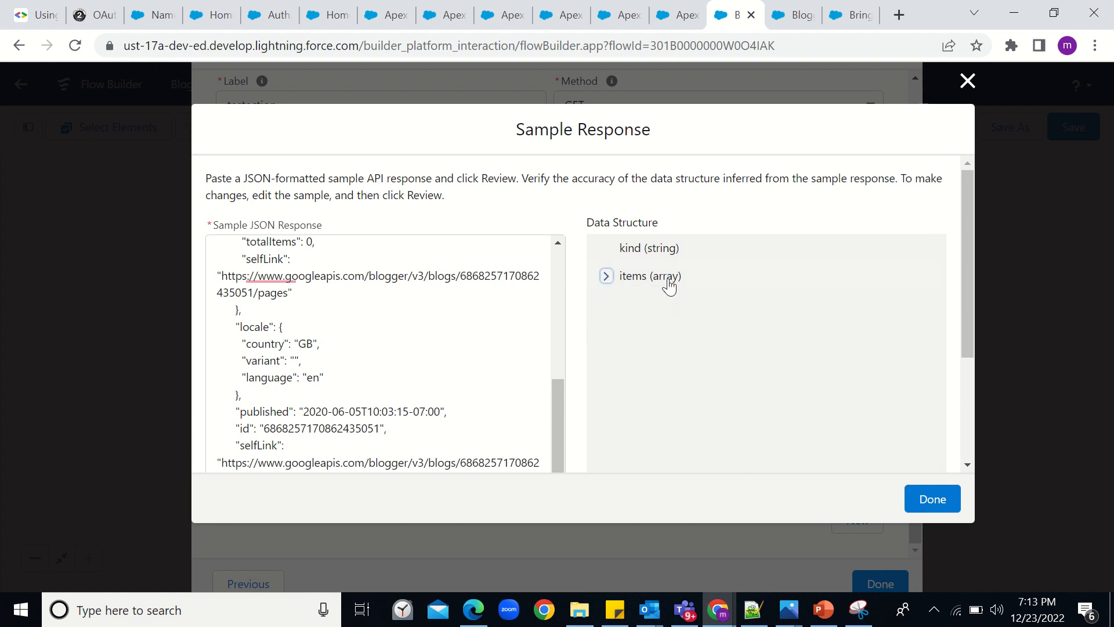
click(605, 277)
click(619, 304)
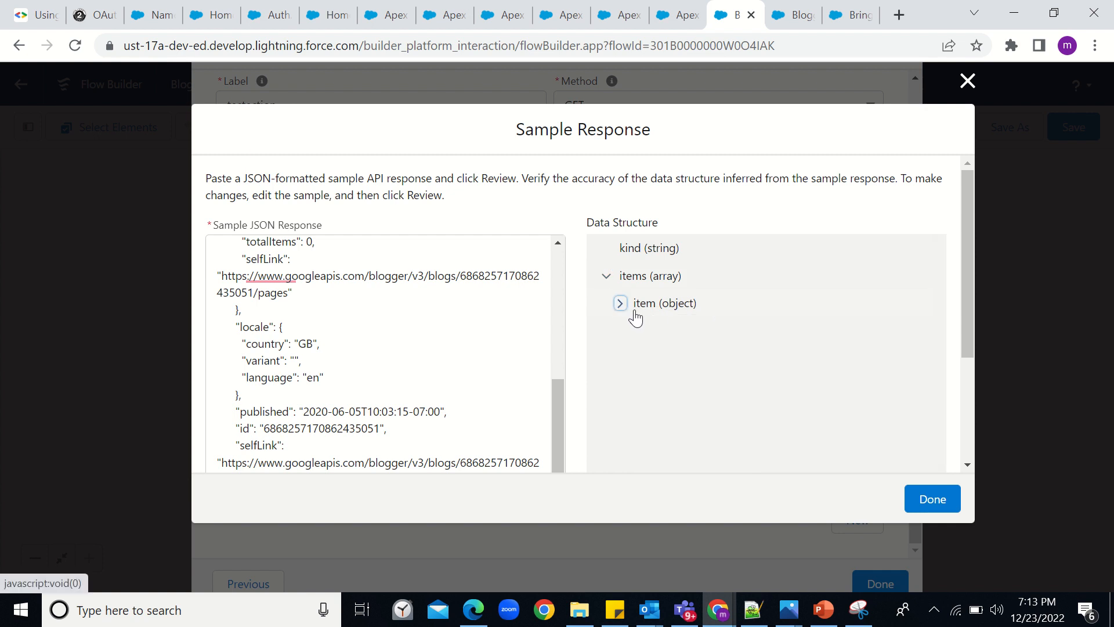
click(619, 303)
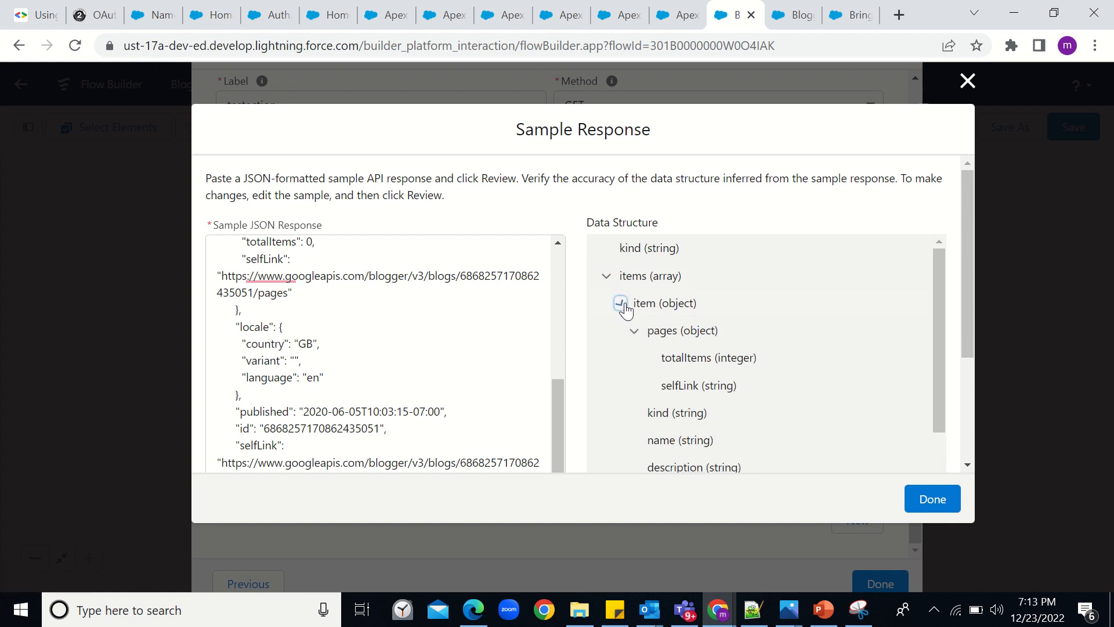
scroll(638, 350, down, 3)
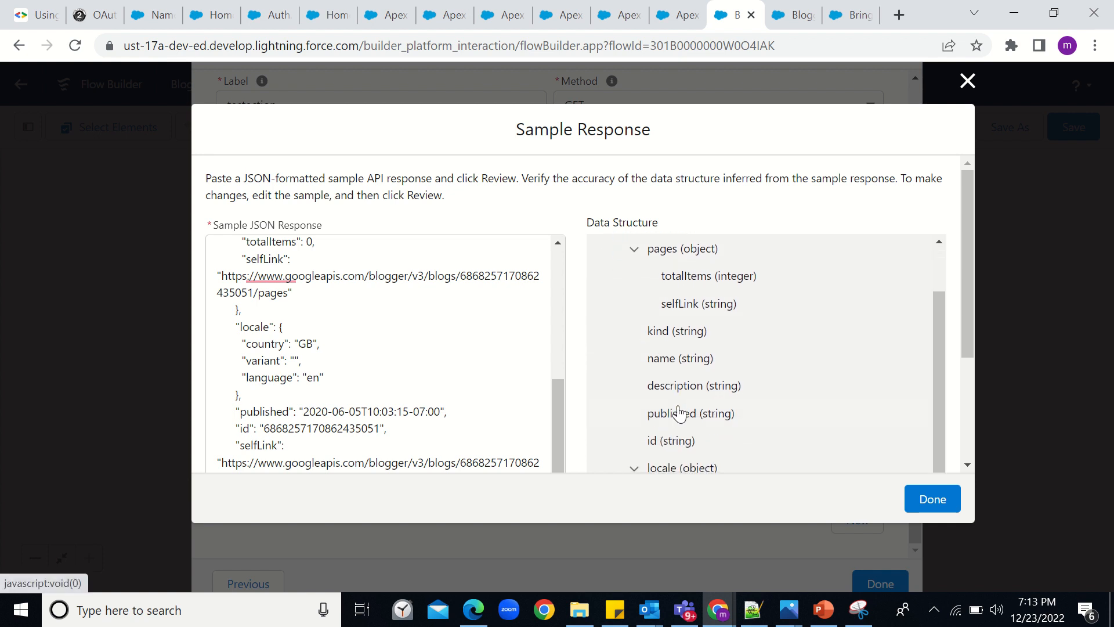
scroll(681, 415, down, 6)
scroll(679, 412, down, 1)
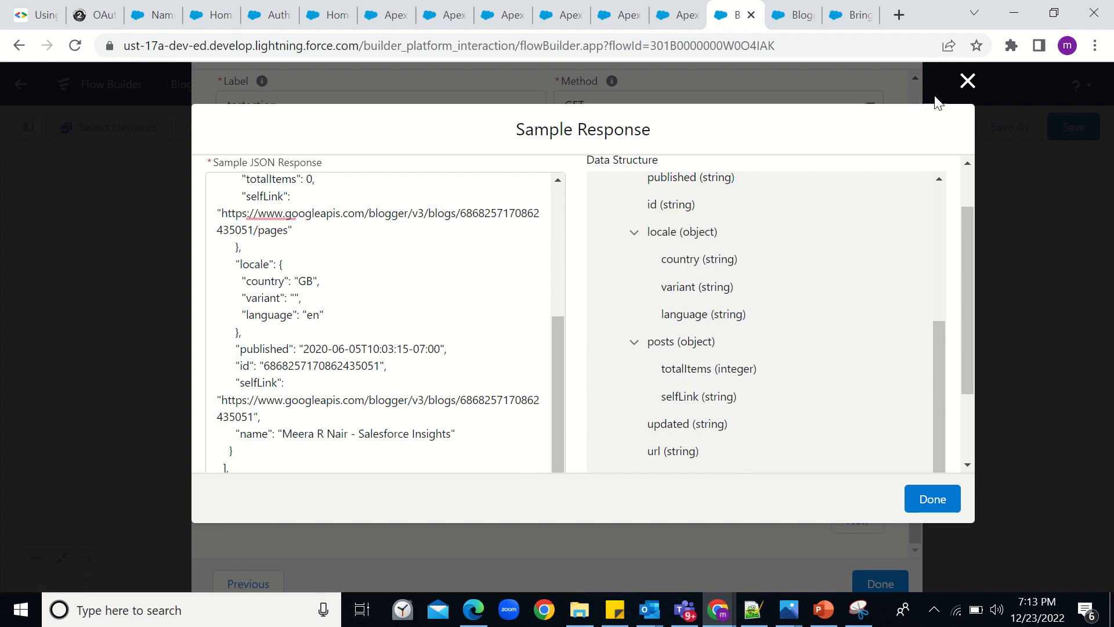
click(966, 83)
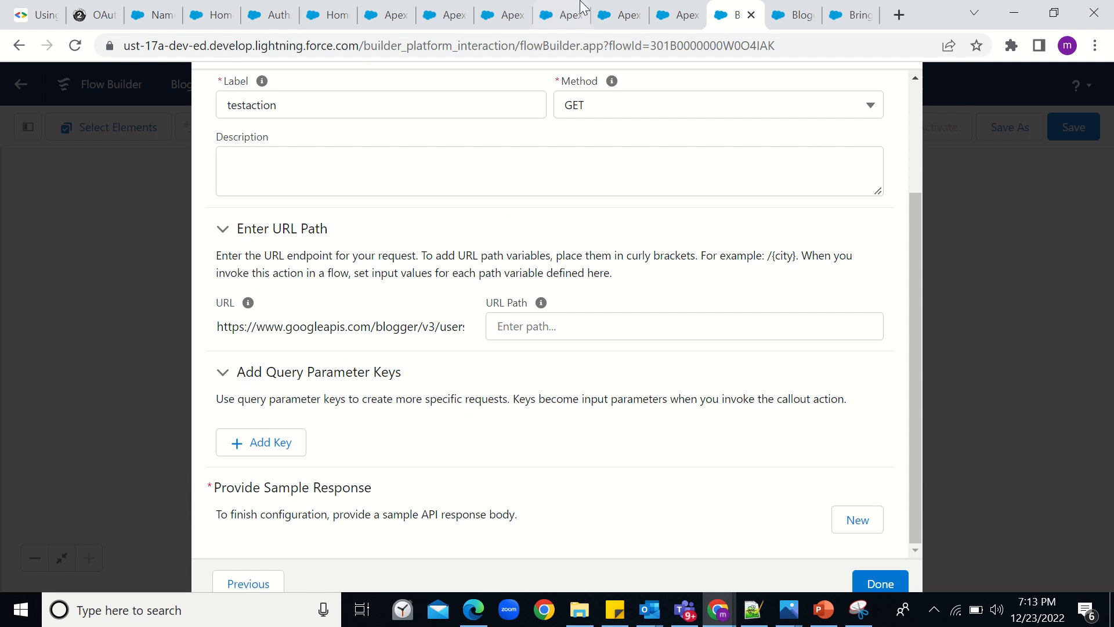
- Open External Services in a new tab via Quick Find 'extern' and view the BloggerAPI service
click(388, 17)
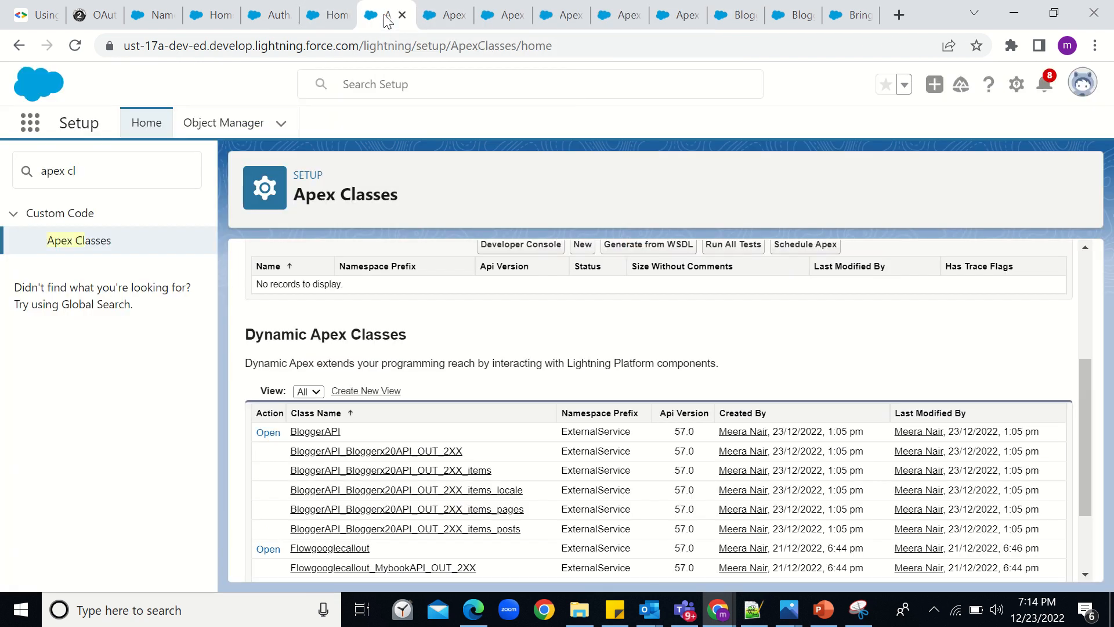
drag(96, 174, 26, 171)
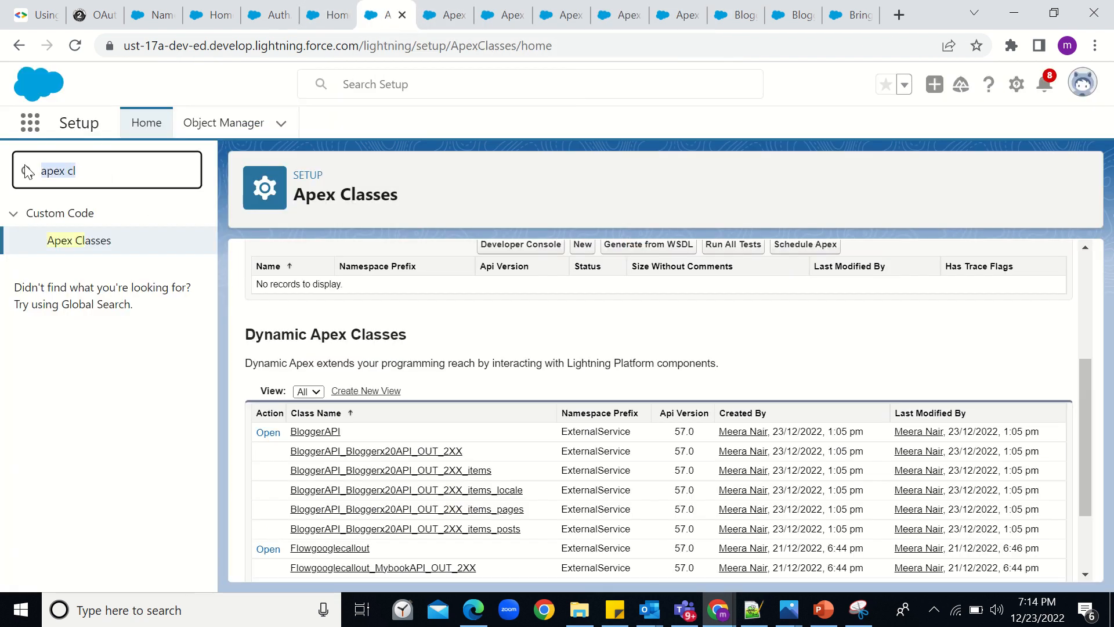
text(extern)
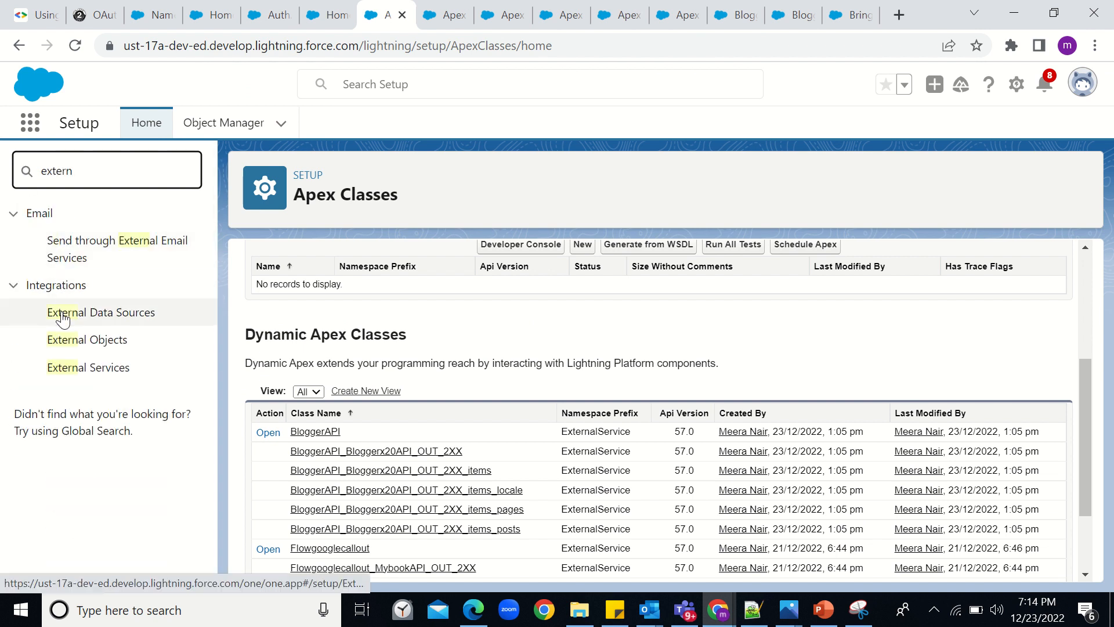
right_click(96, 376)
click(114, 385)
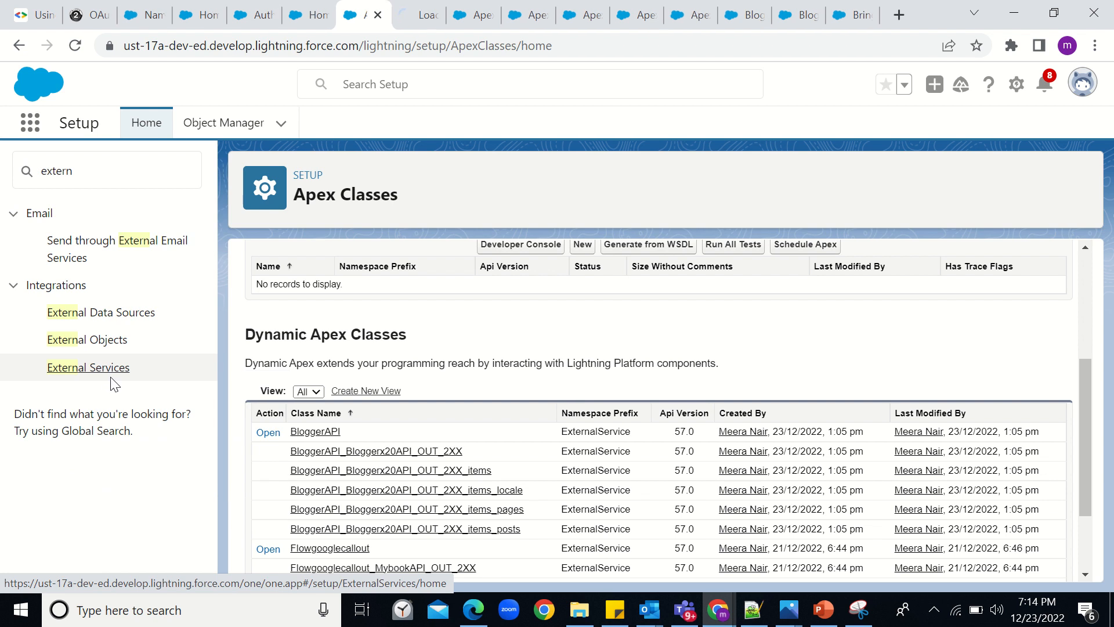
mouse_move(393, 12)
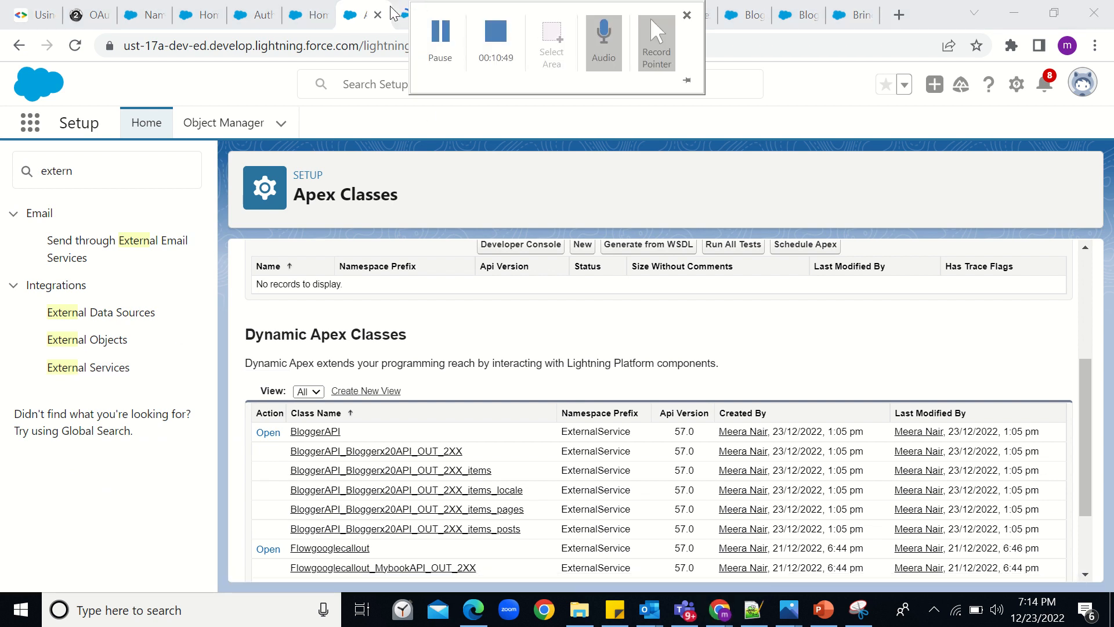
click(415, 15)
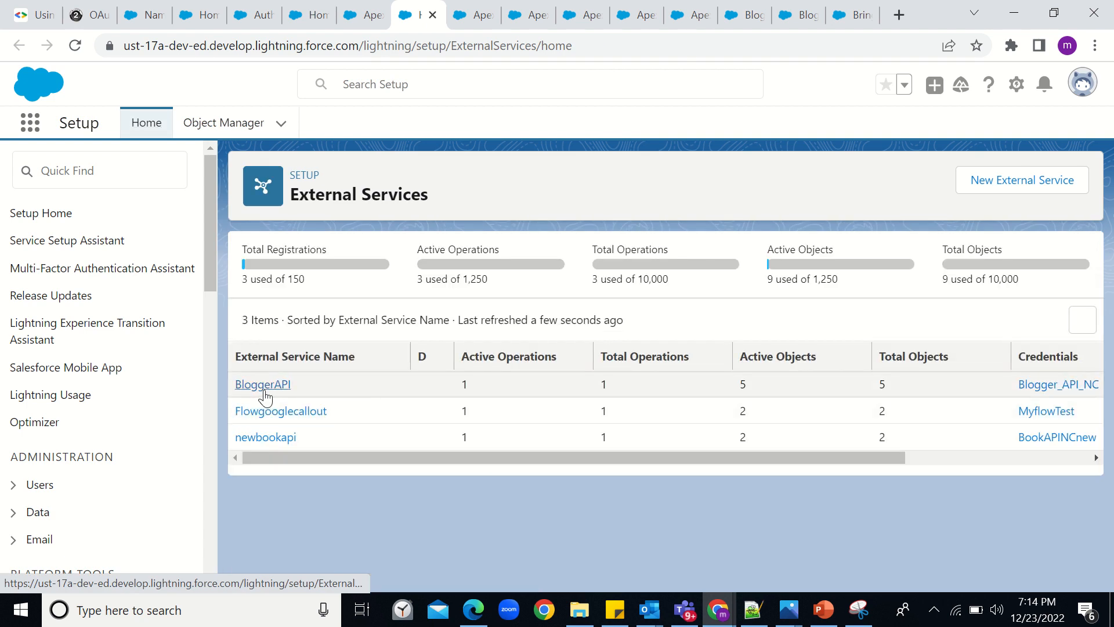
click(265, 392)
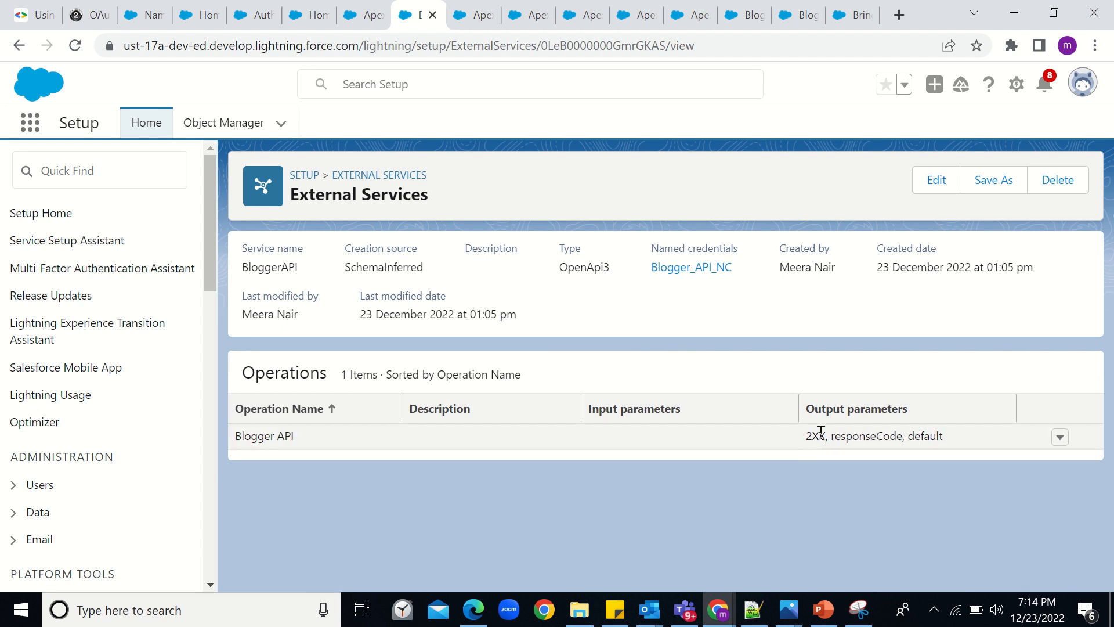
- Open the generated BloggerAPI Apex class and scroll through its code
click(372, 18)
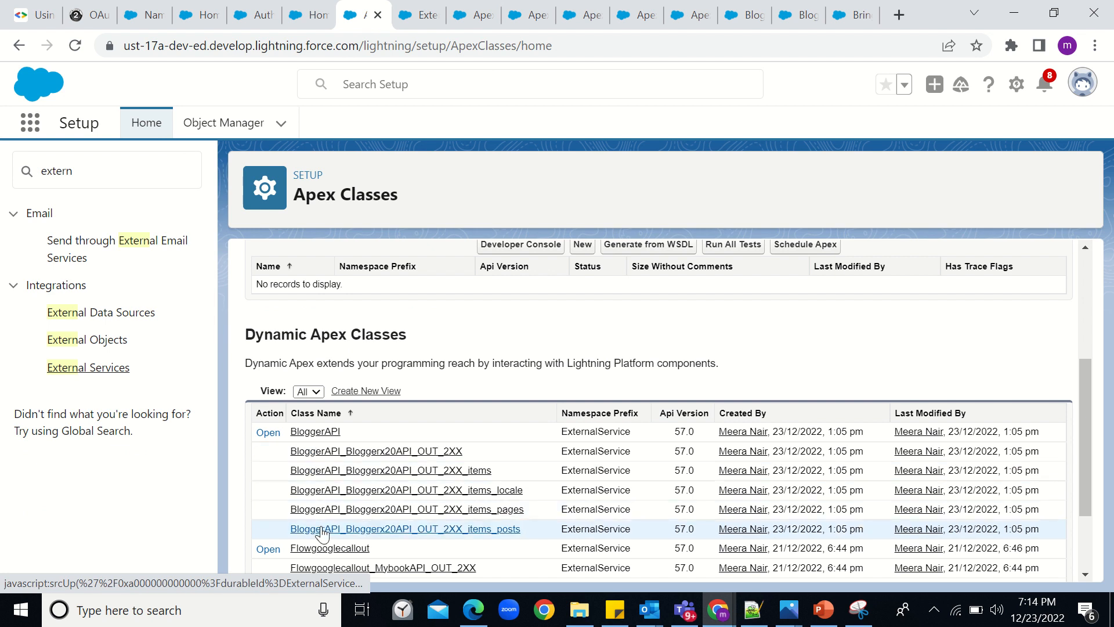
mouse_move(474, 19)
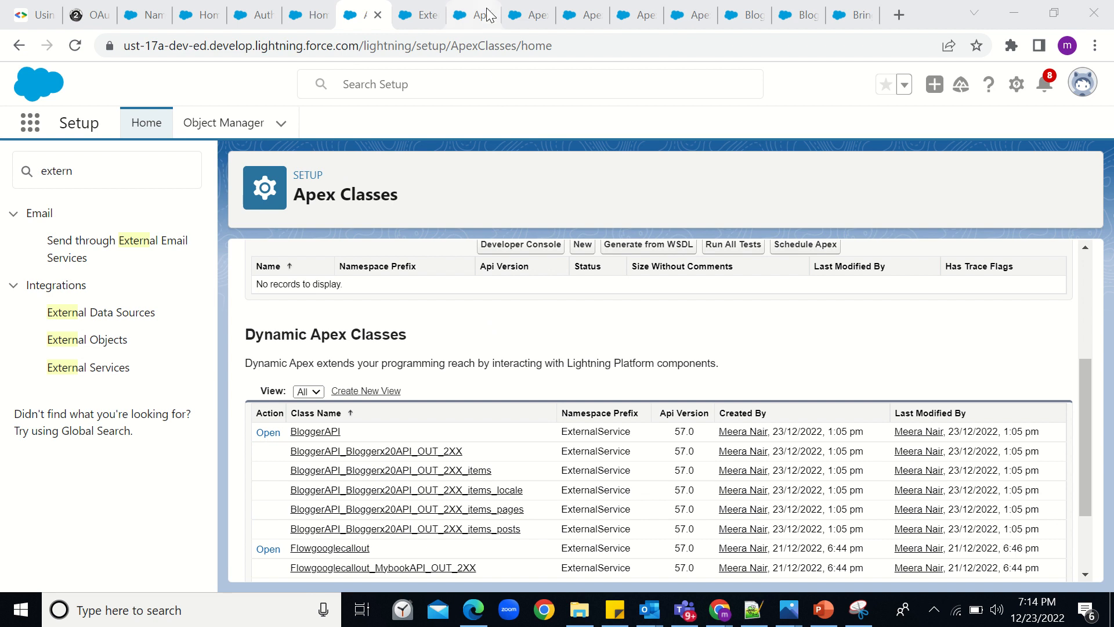
click(489, 15)
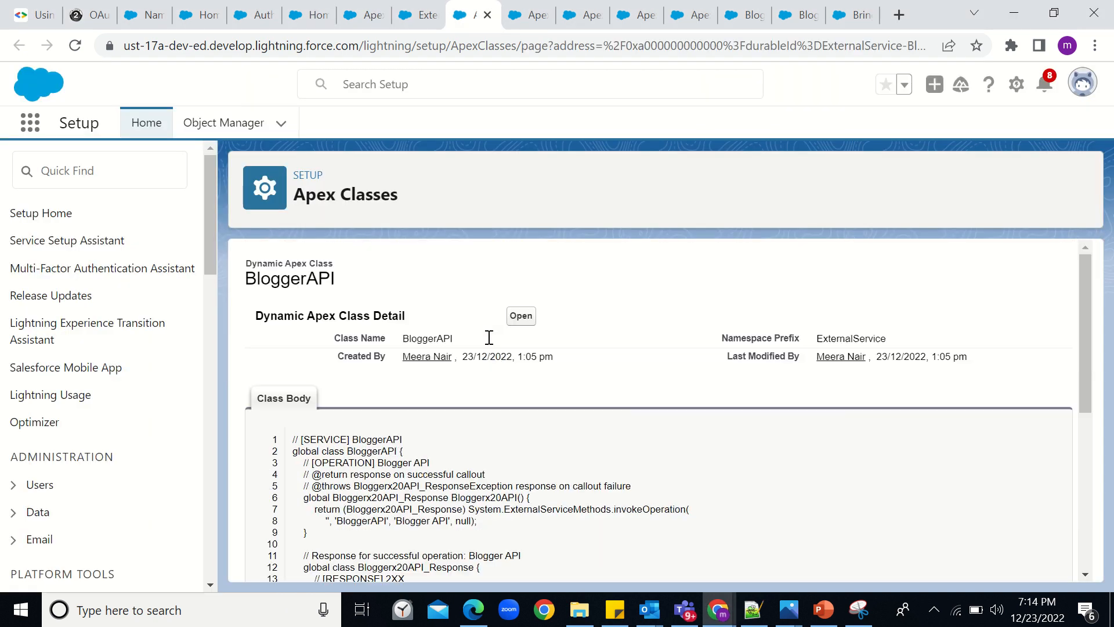
scroll(469, 548, down, 4)
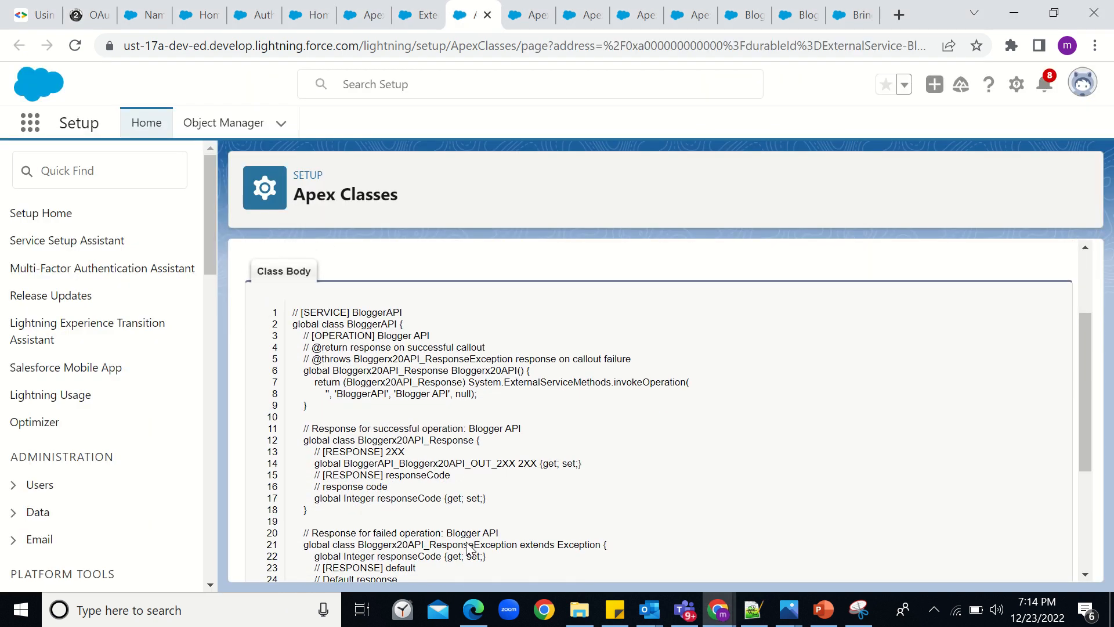
scroll(469, 548, down, 1)
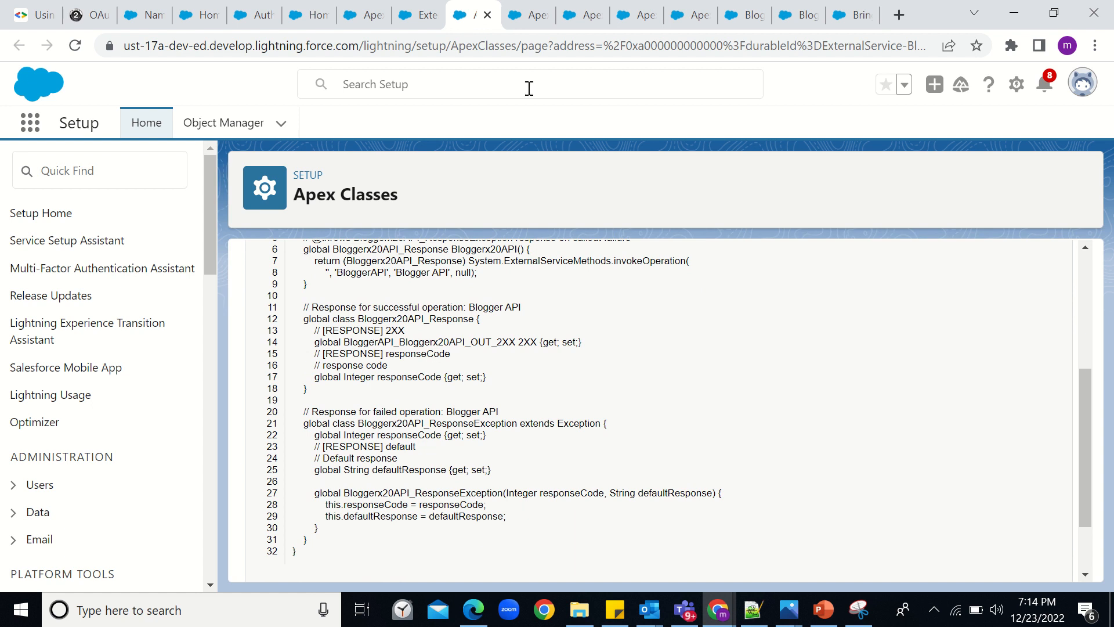
- Inspect the items list in BloggerAPI_Bloggerx20API_OUT_2XX and the properties of its _OUT_2XX_items class
click(530, 16)
scroll(428, 371, up, 1)
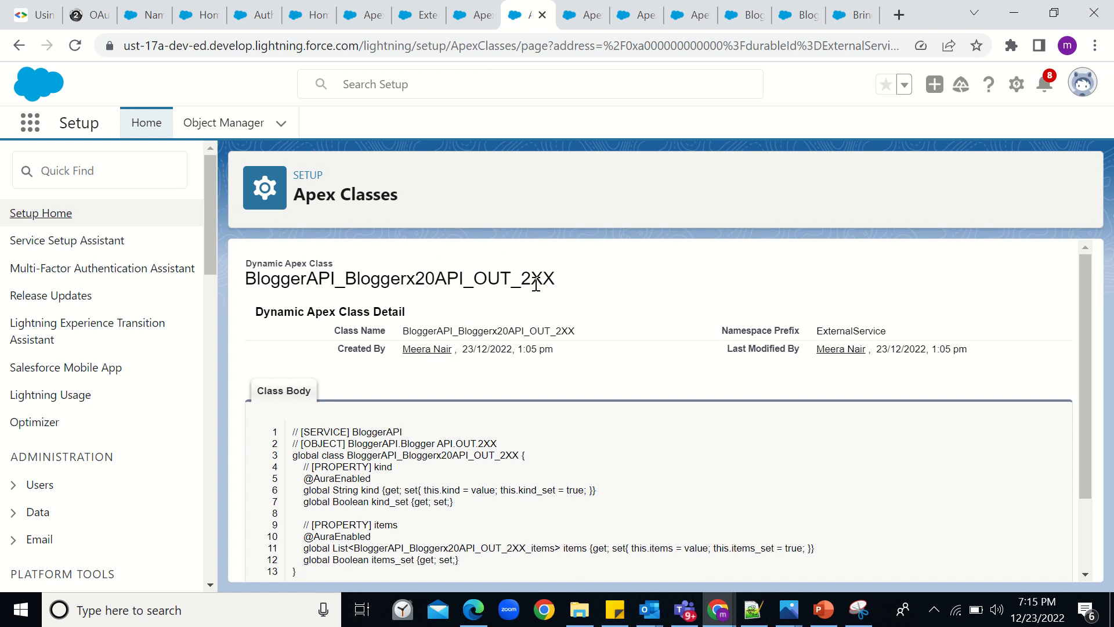
scroll(536, 284, down, 2)
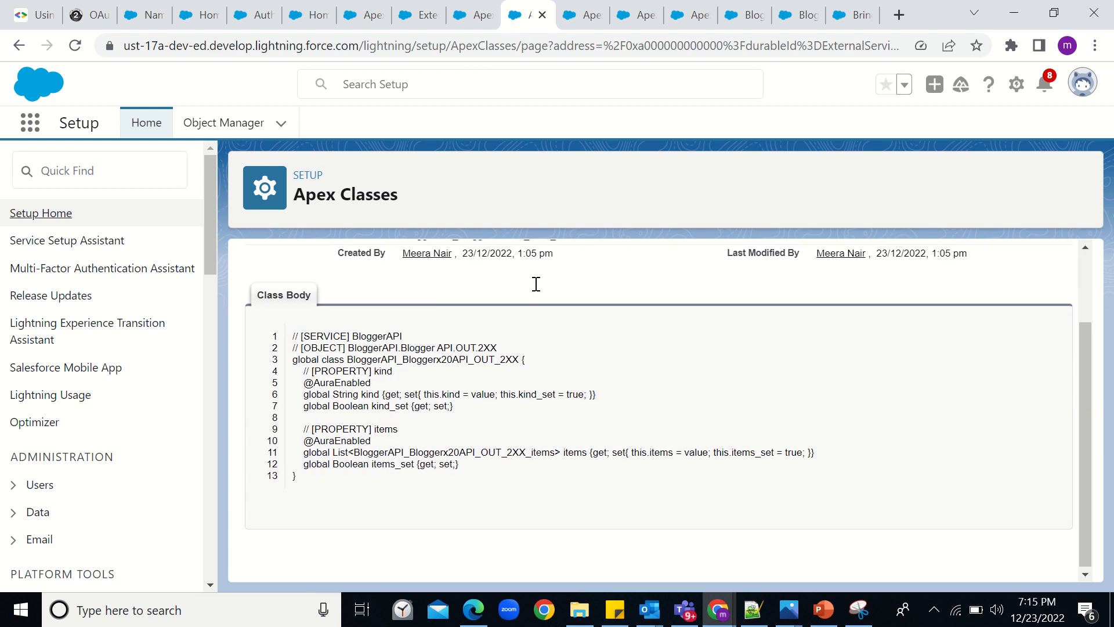
drag(526, 452, 620, 455)
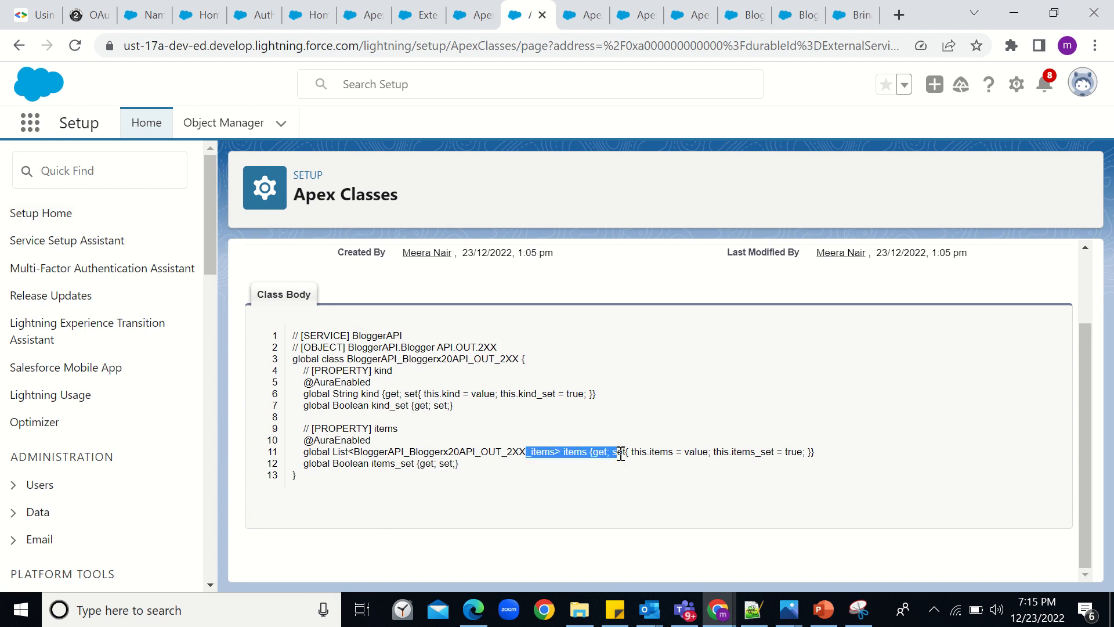
mouse_move(592, 2)
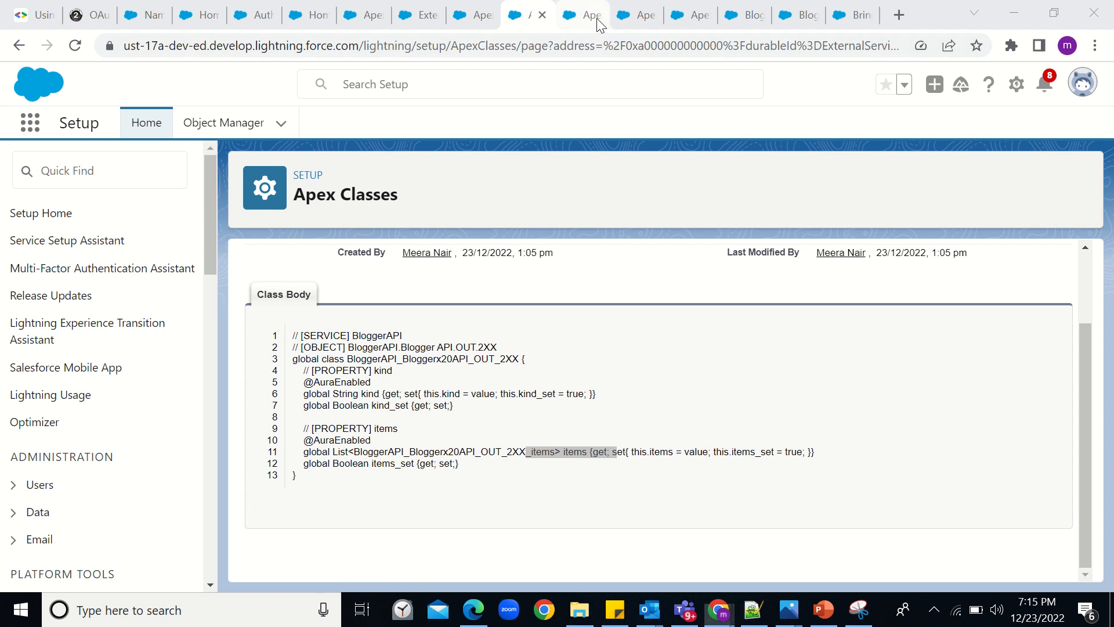
click(597, 21)
scroll(553, 375, down, 3)
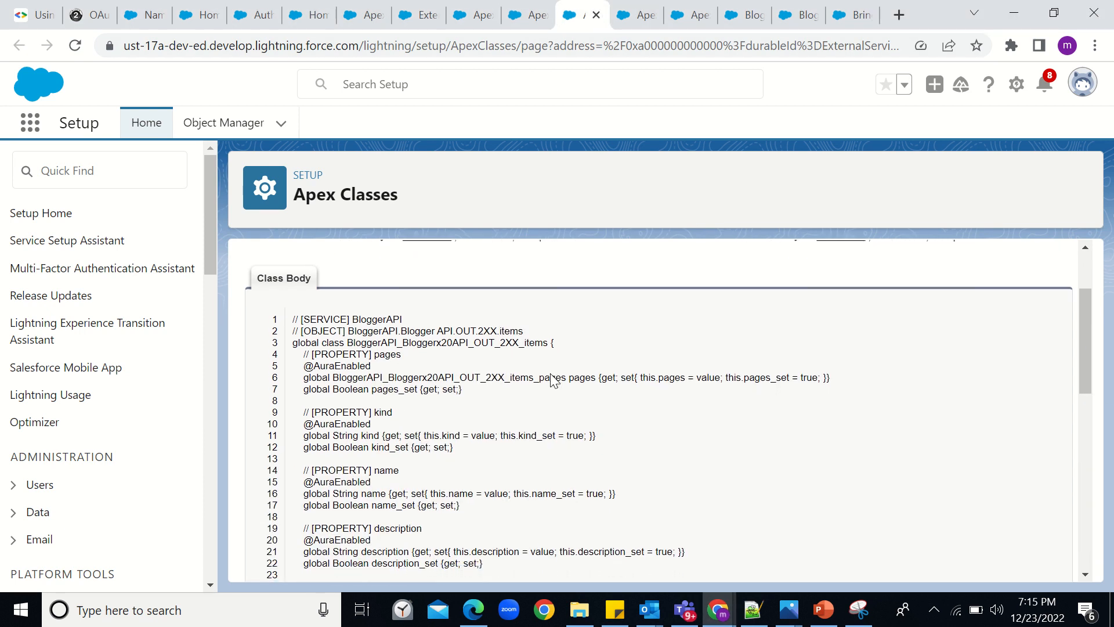
scroll(554, 380, down, 2)
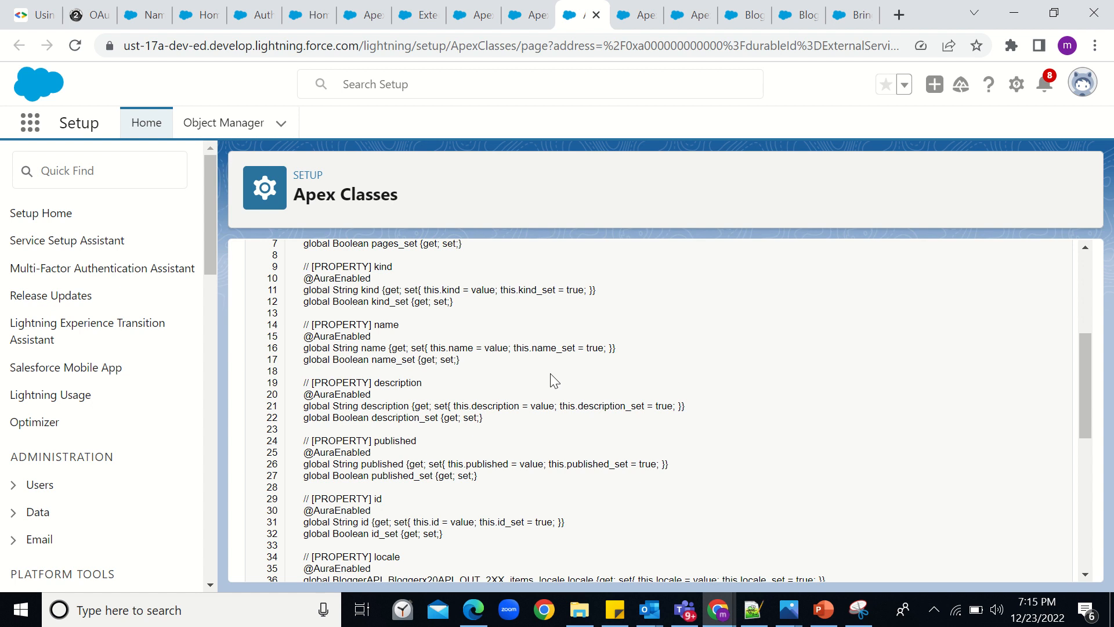
- Abandon the new HTTP callout external service setup and return to the flow
click(748, 16)
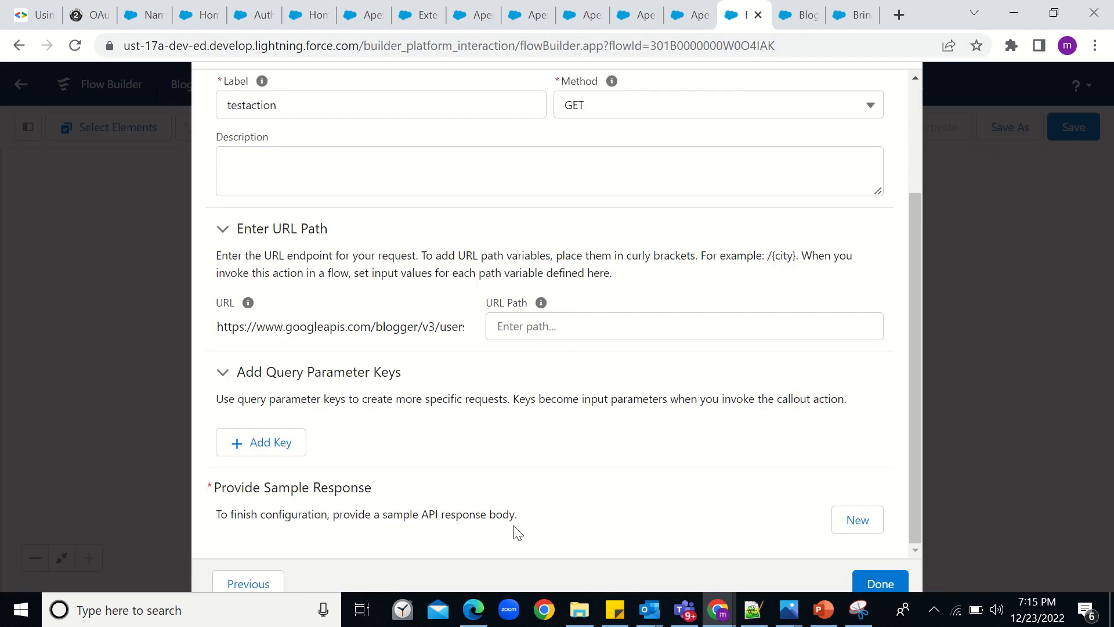
click(242, 586)
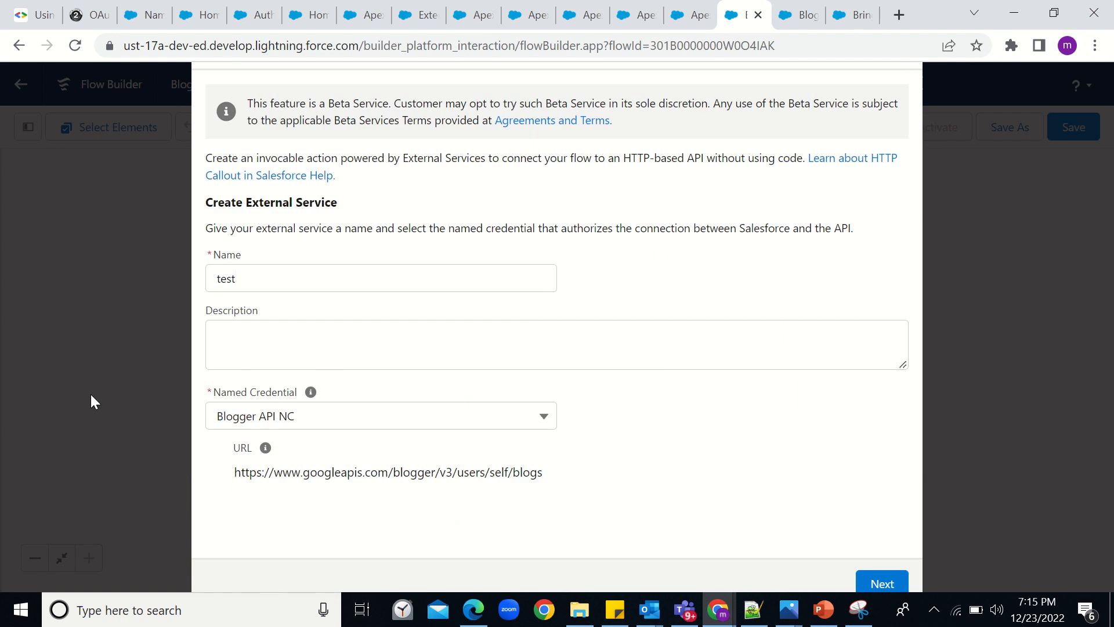
key(Escape)
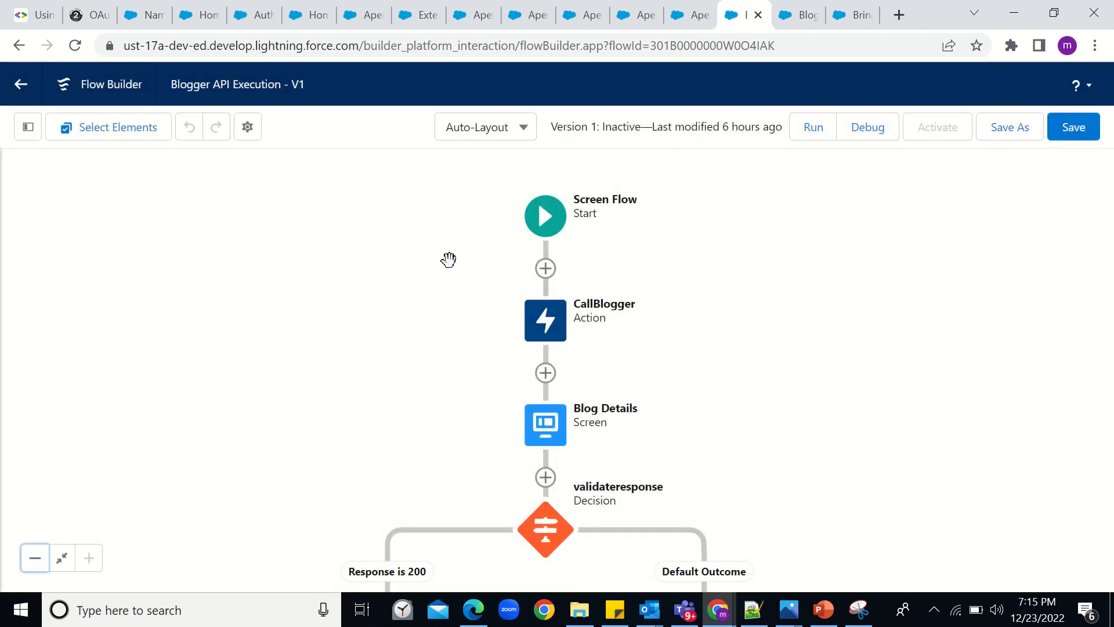
- Check the CallBlogger action's advanced stored outputs (responseval, exceptiondetail, resposecode), then cancel
double_click(548, 325)
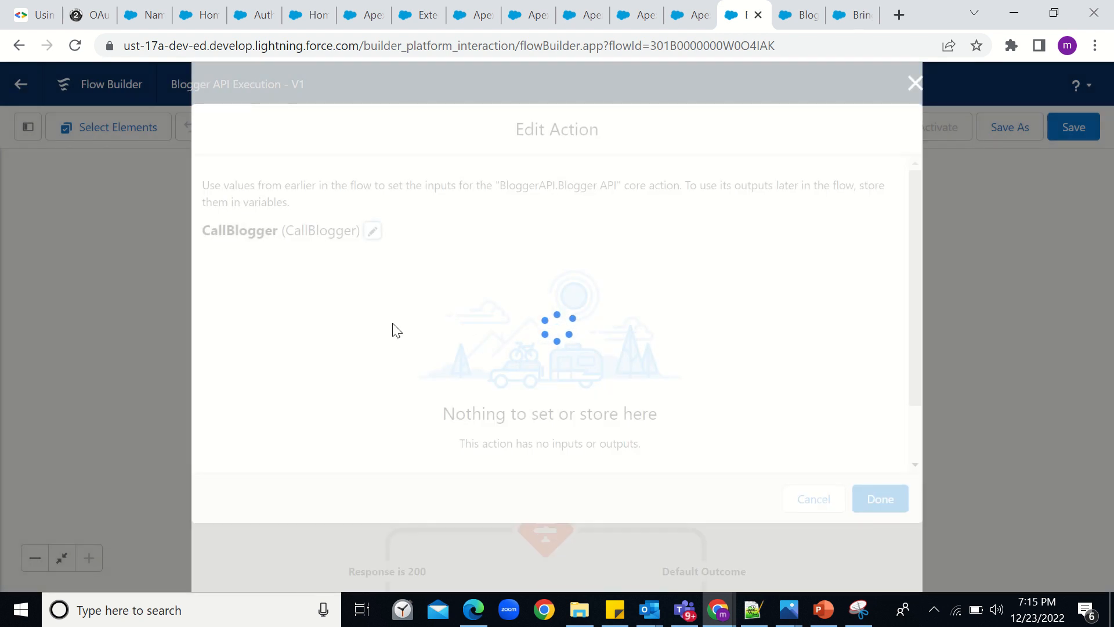
scroll(394, 328, down, 2)
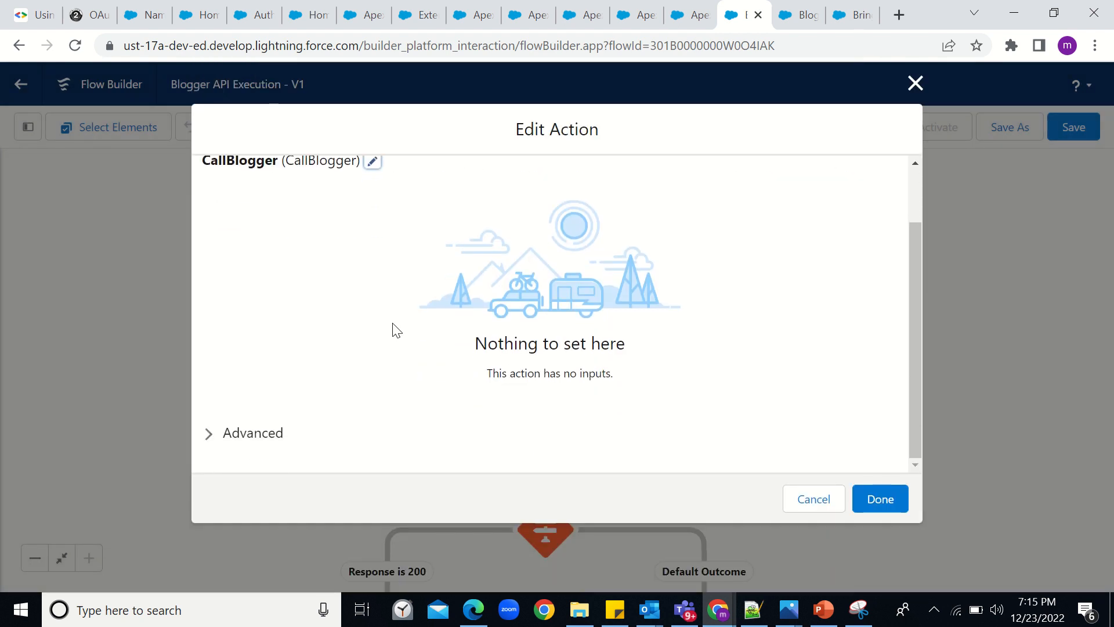
click(236, 442)
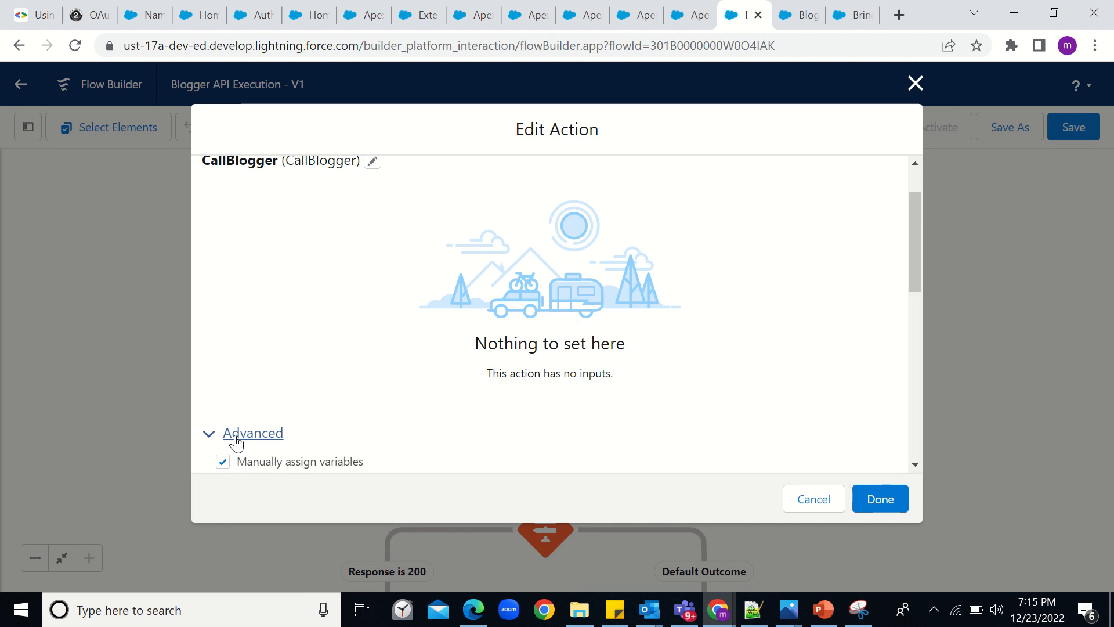
scroll(309, 412, down, 2)
scroll(309, 409, down, 3)
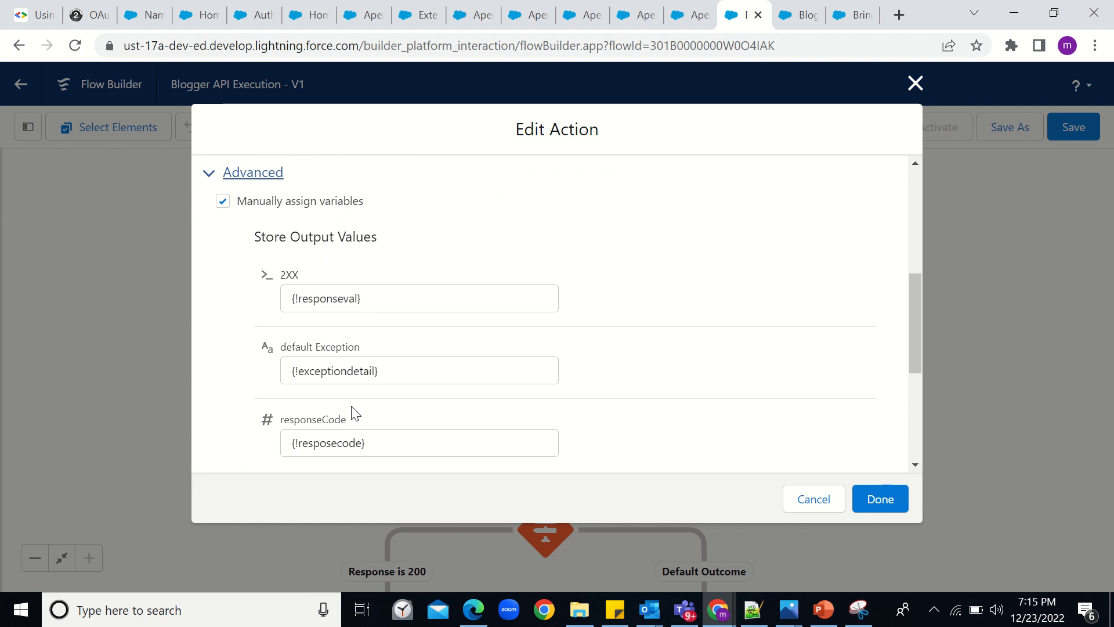
click(811, 501)
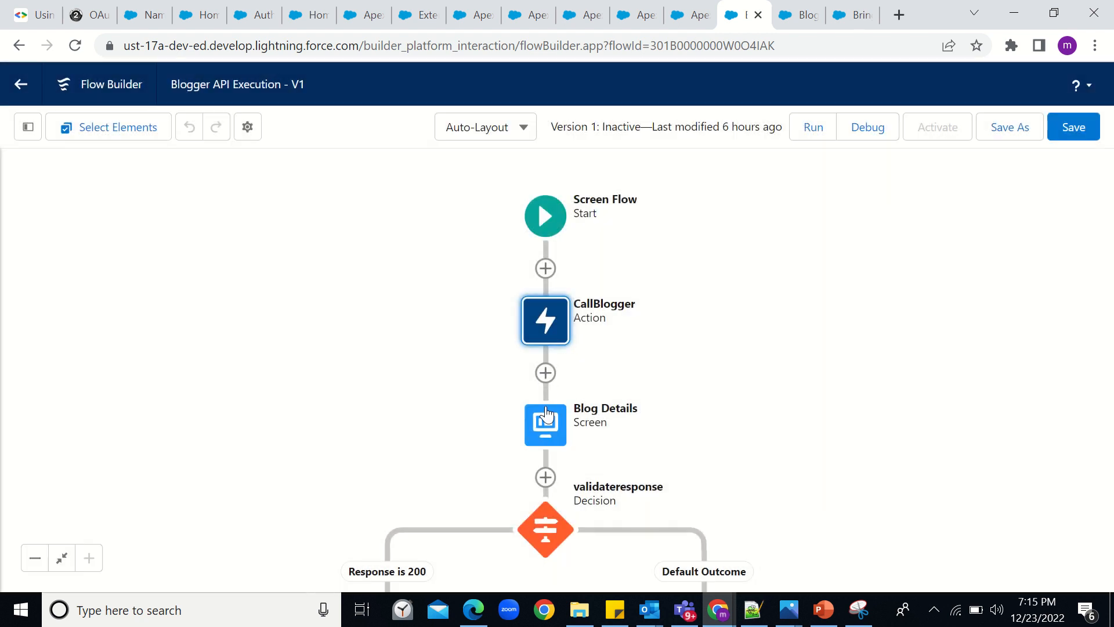
double_click(543, 436)
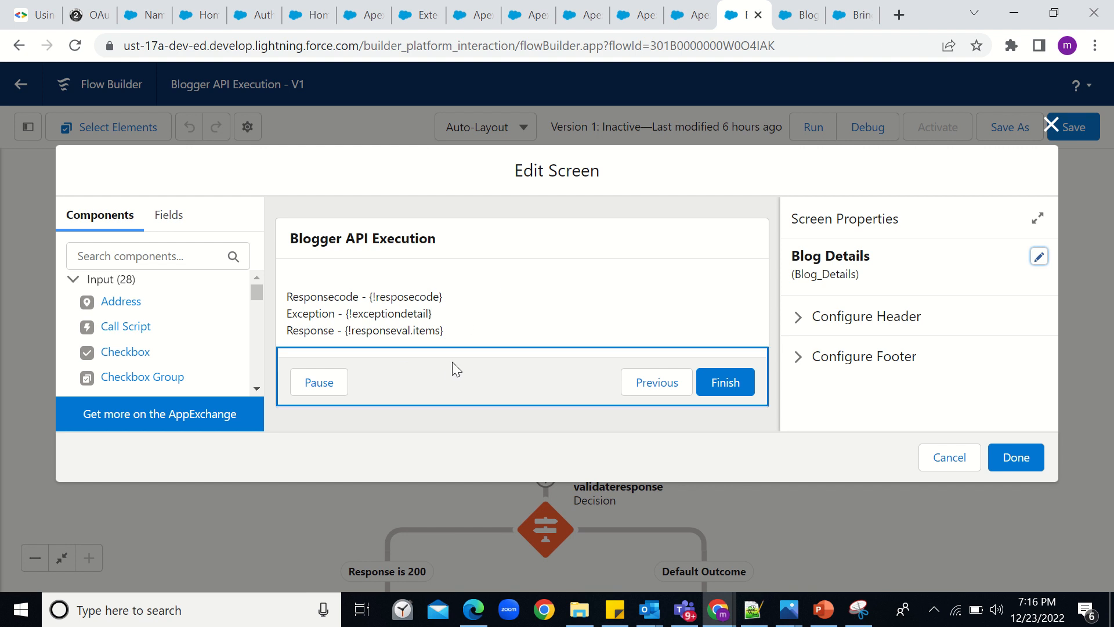
click(950, 458)
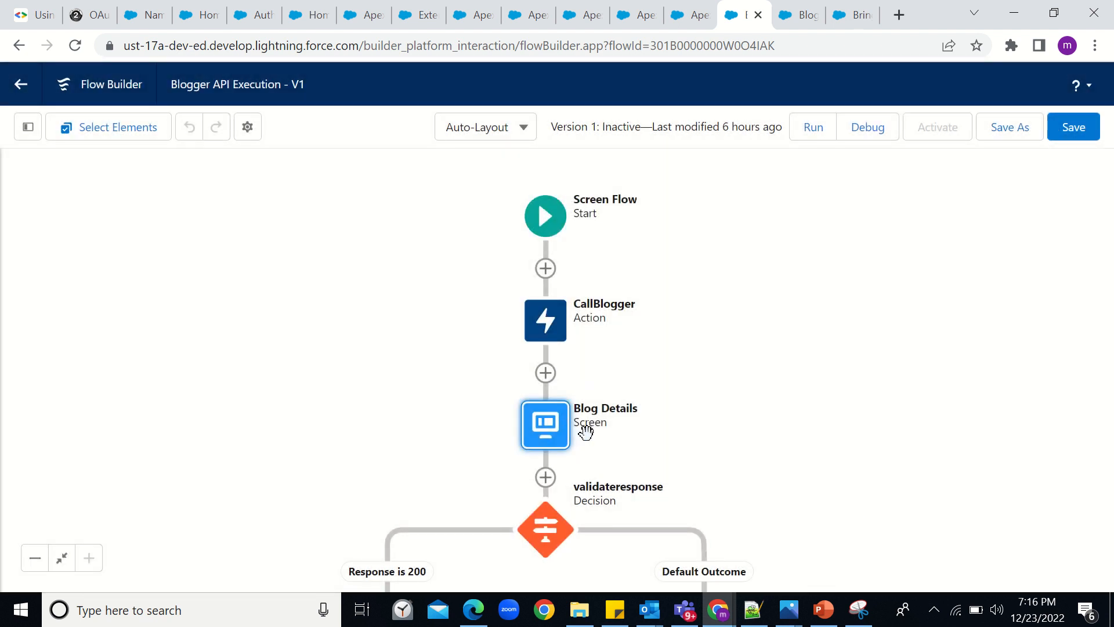
double_click(540, 530)
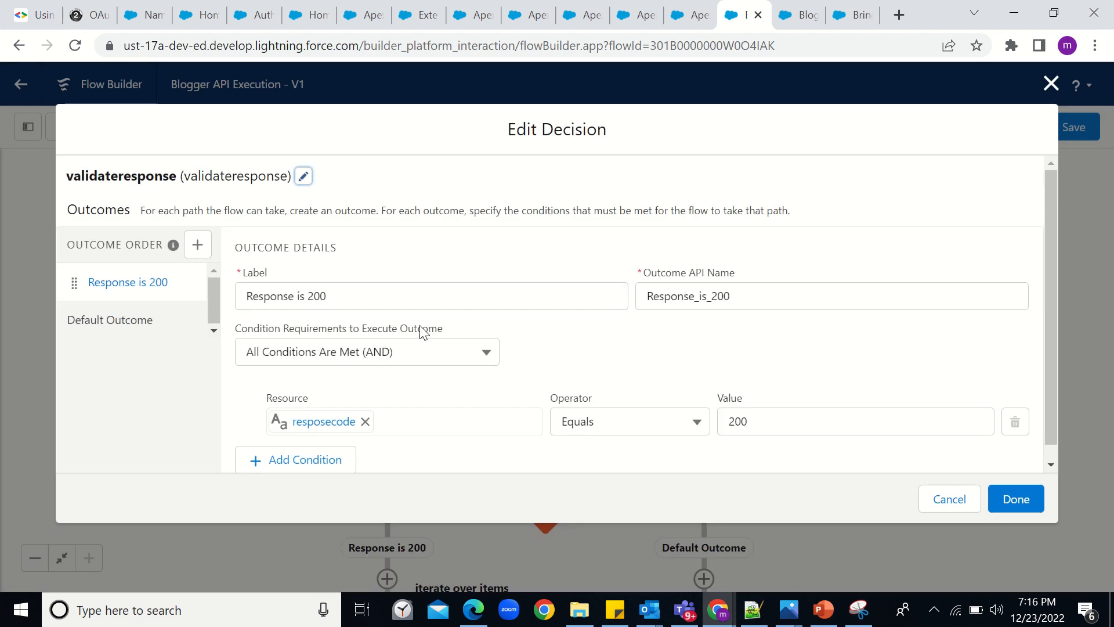
scroll(442, 390, down, 1)
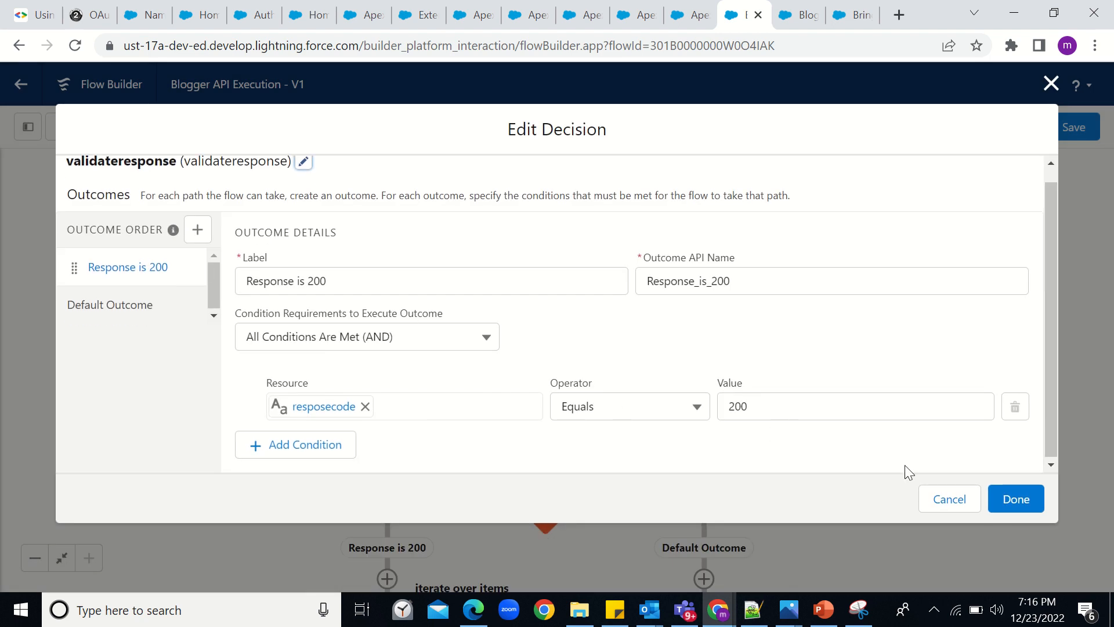
click(939, 498)
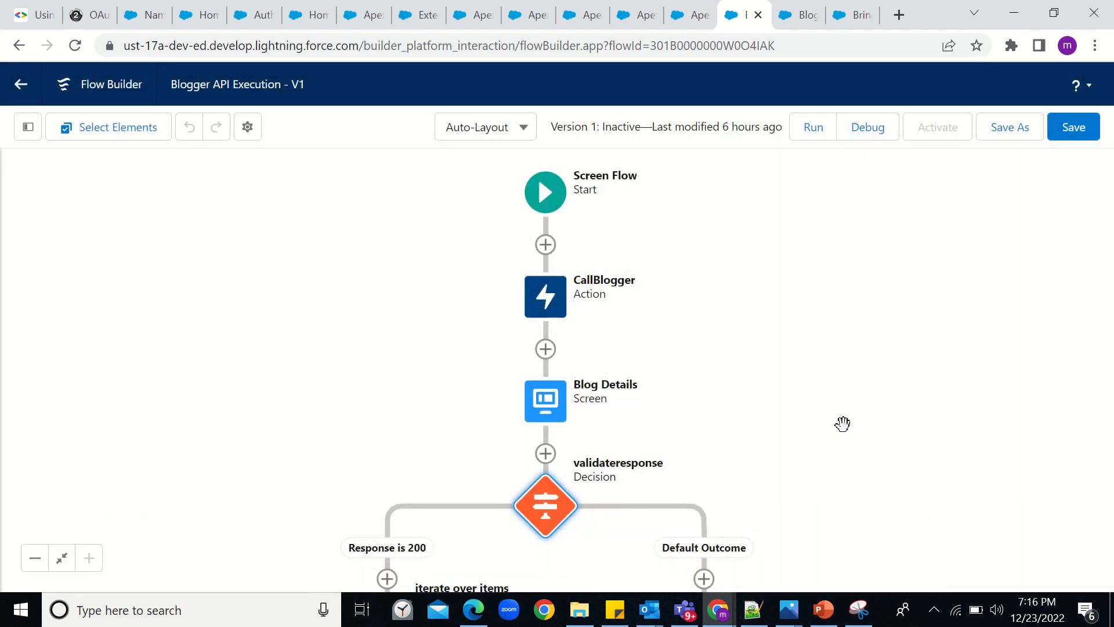
drag(843, 426, 868, 154)
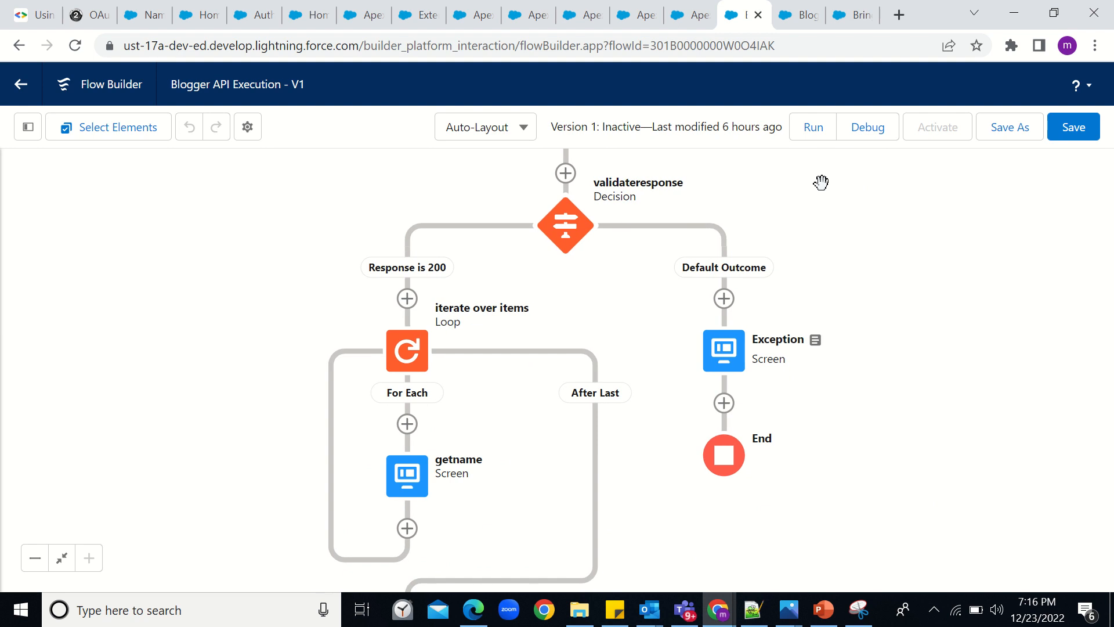
click(417, 342)
double_click(416, 339)
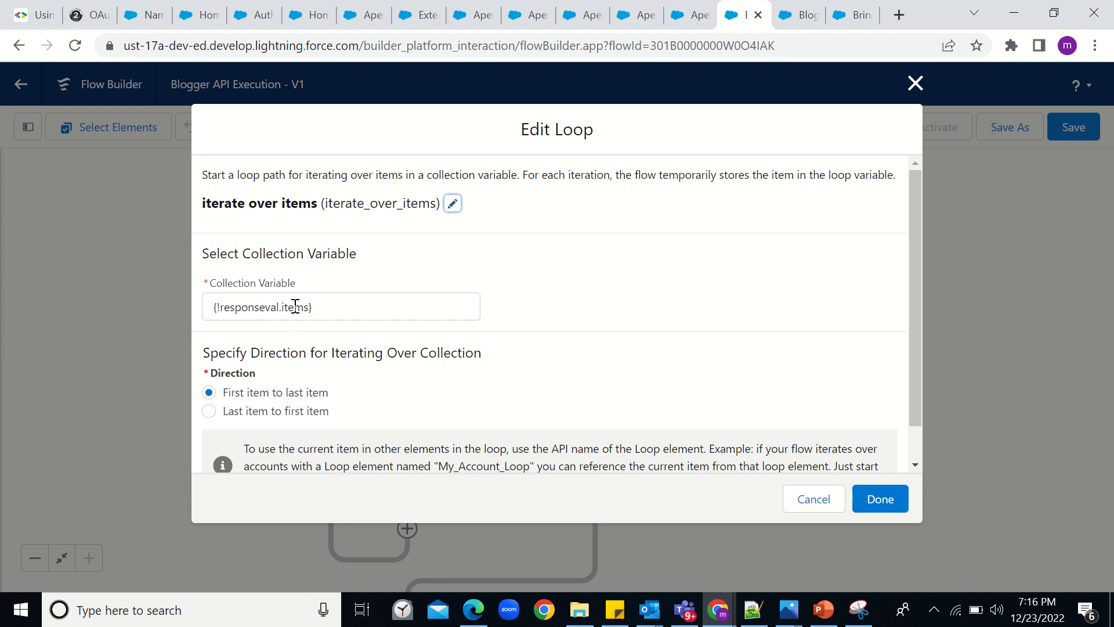
click(810, 503)
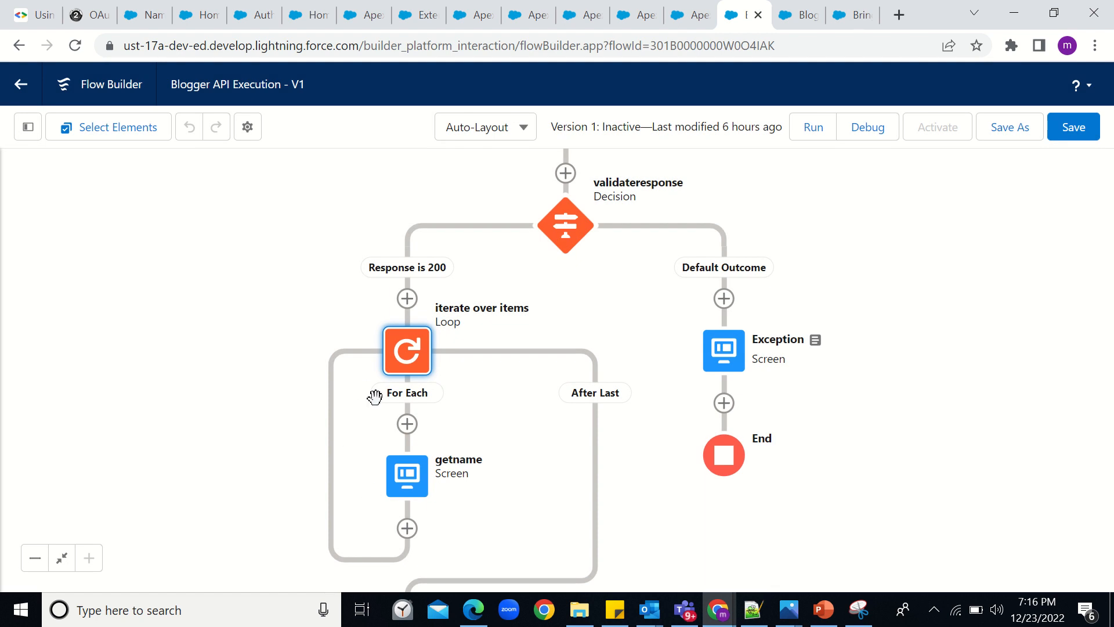
click(398, 481)
click(398, 476)
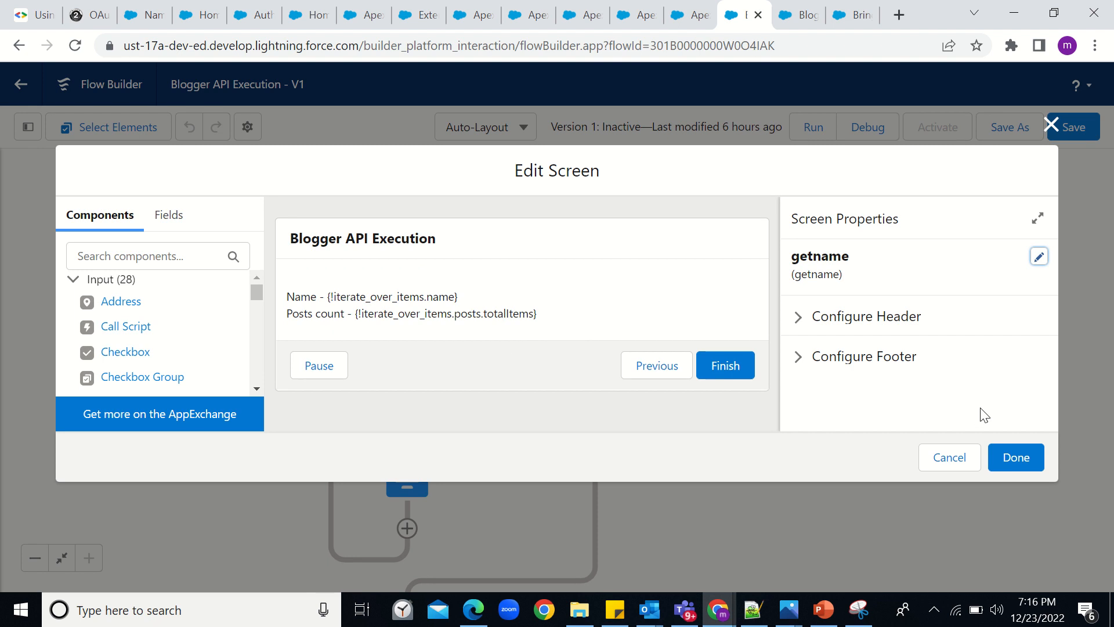
click(963, 463)
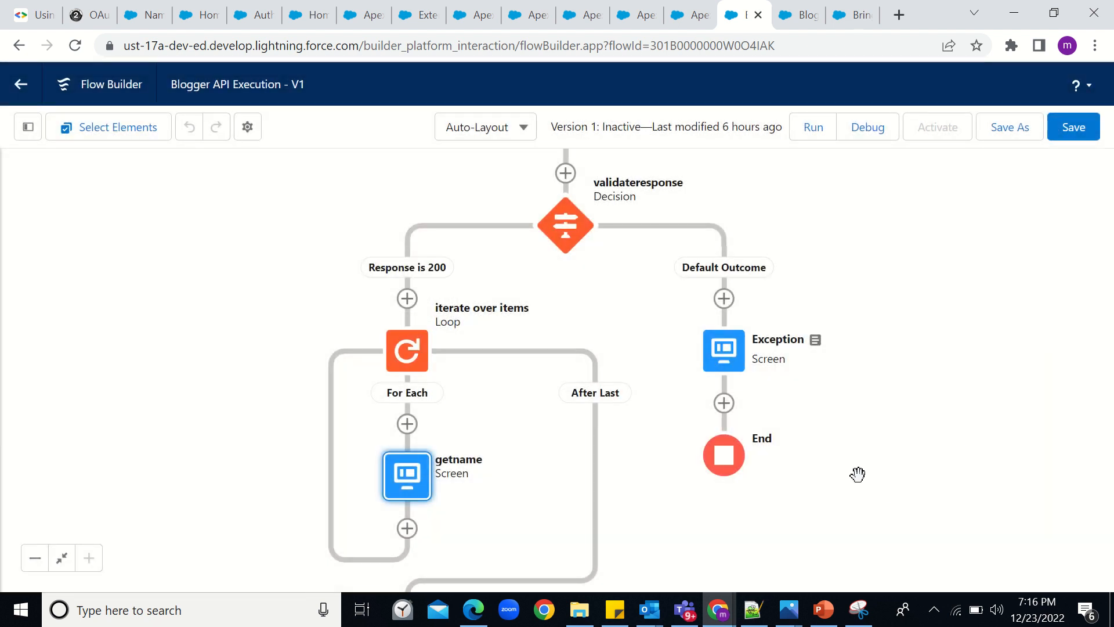
drag(858, 474, 868, 380)
- Run the Blogger API Execution flow in a new tab to get response code 200
drag(855, 458, 854, 463)
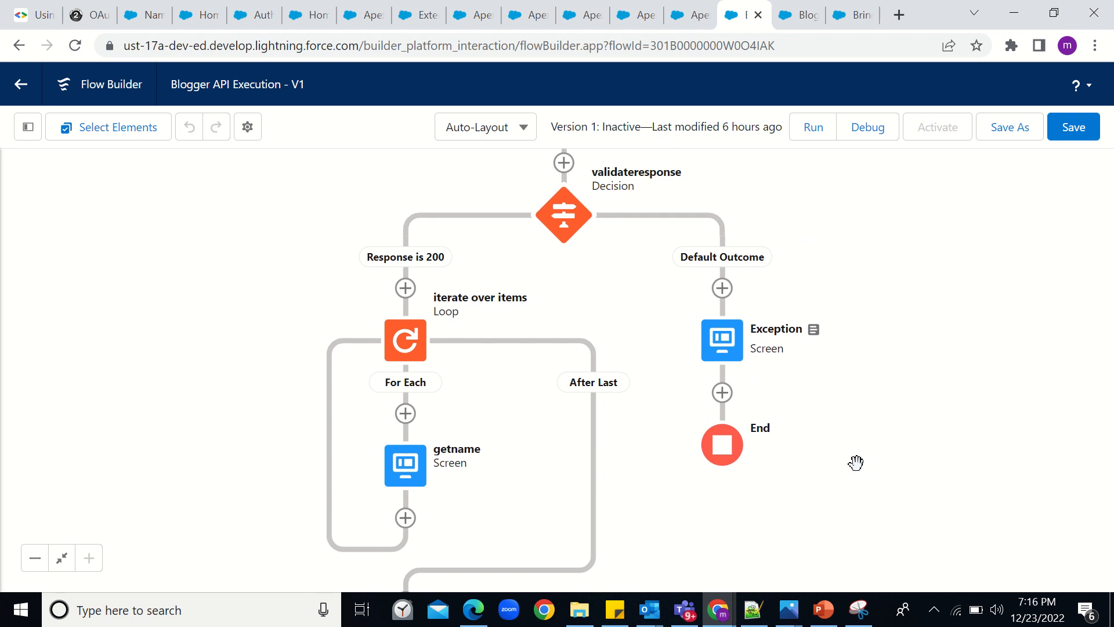
click(813, 128)
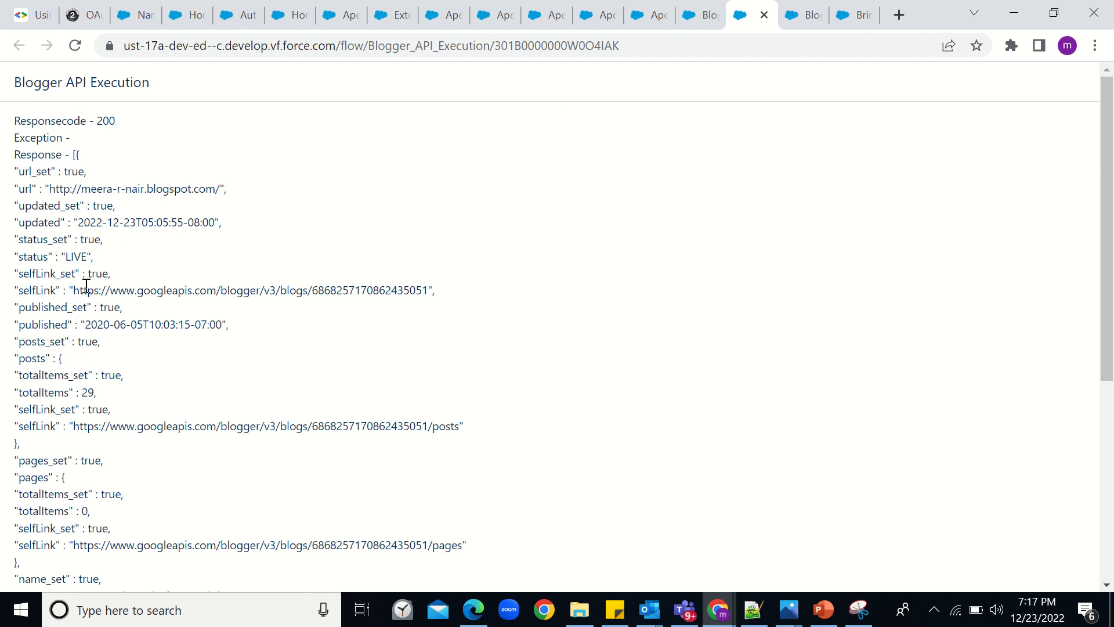
- Scroll the JSON, advance to the blog name and 29 posts, then switch to the JSON tab
scroll(86, 286, down, 1)
scroll(86, 286, down, 3)
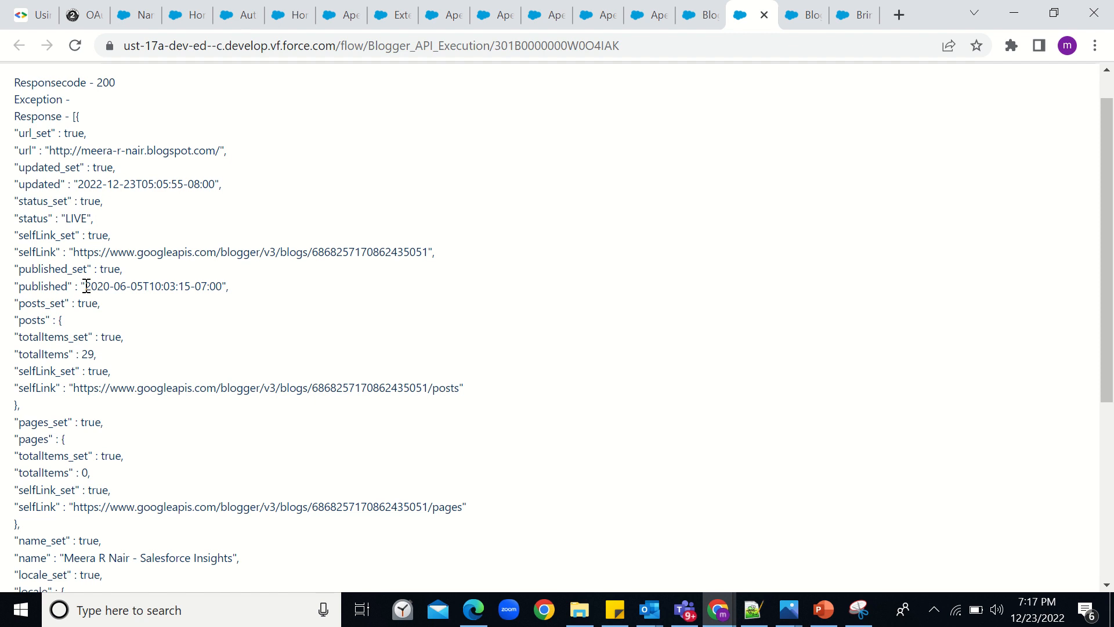
scroll(85, 286, down, 5)
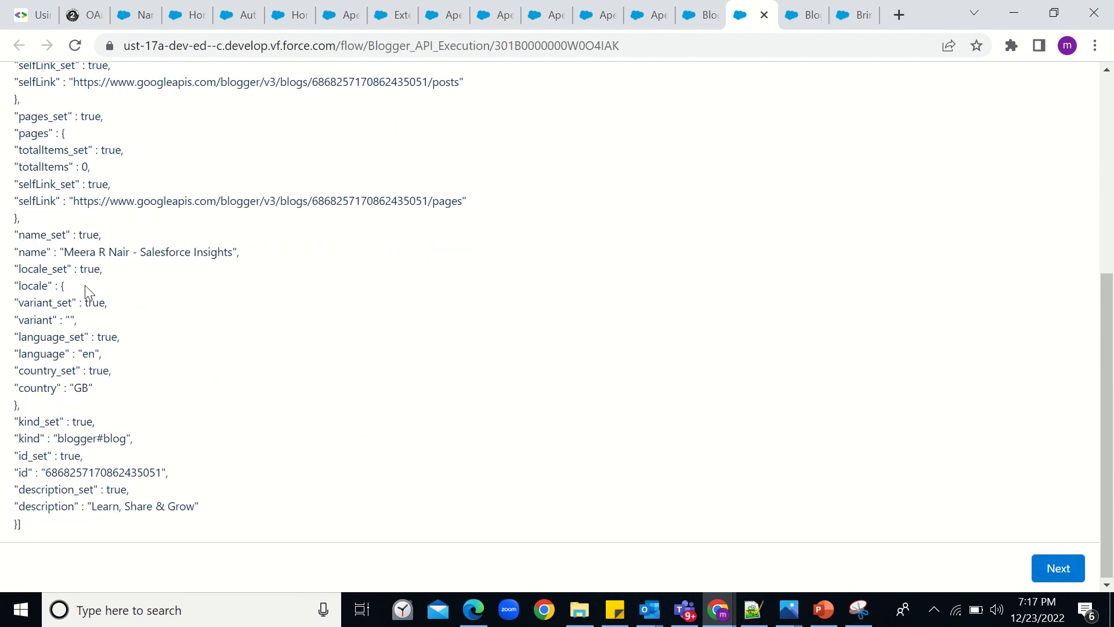
scroll(86, 286, down, 1)
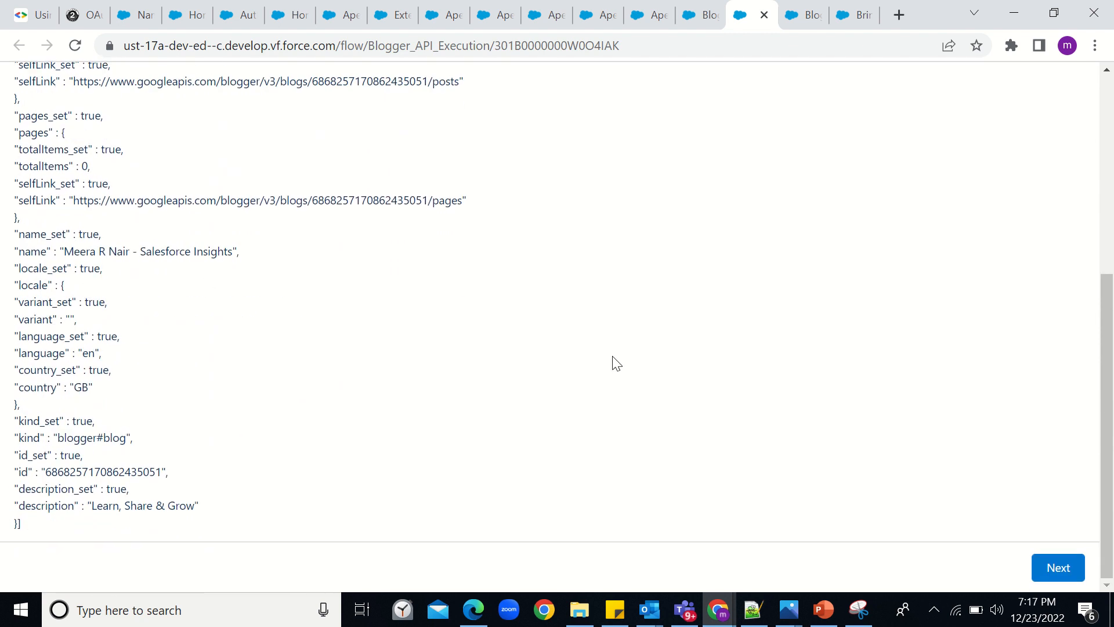
click(1056, 566)
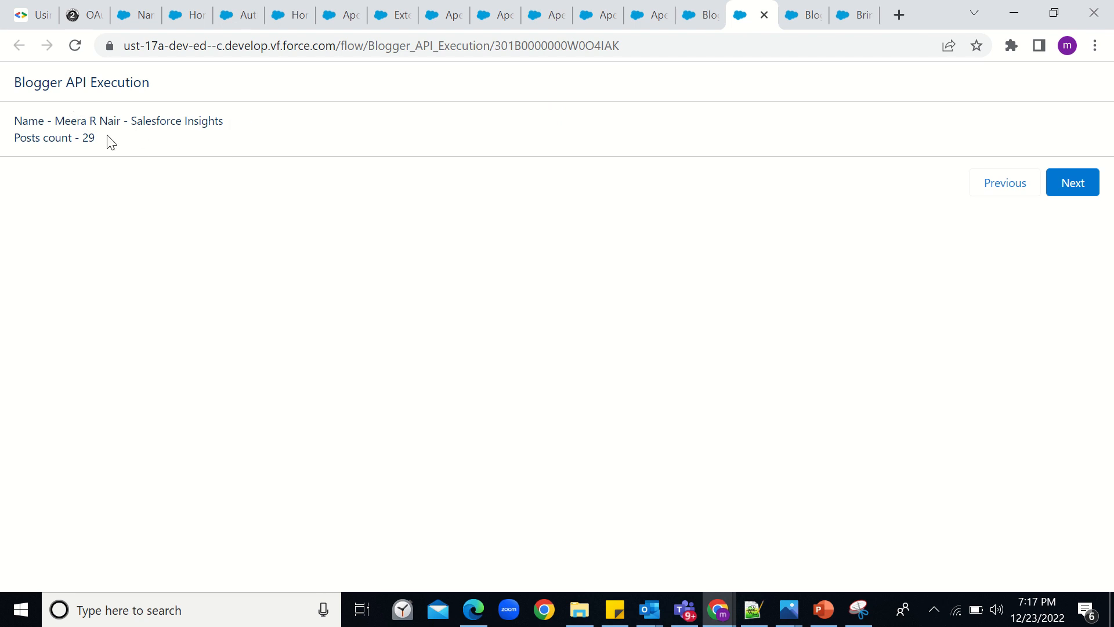
click(803, 19)
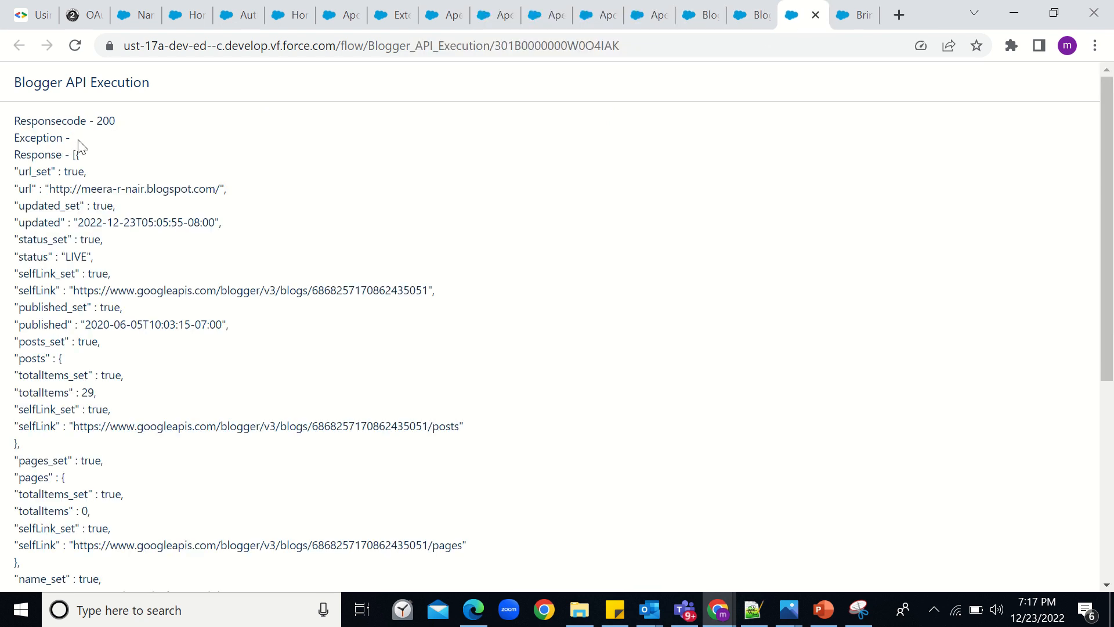
click(850, 19)
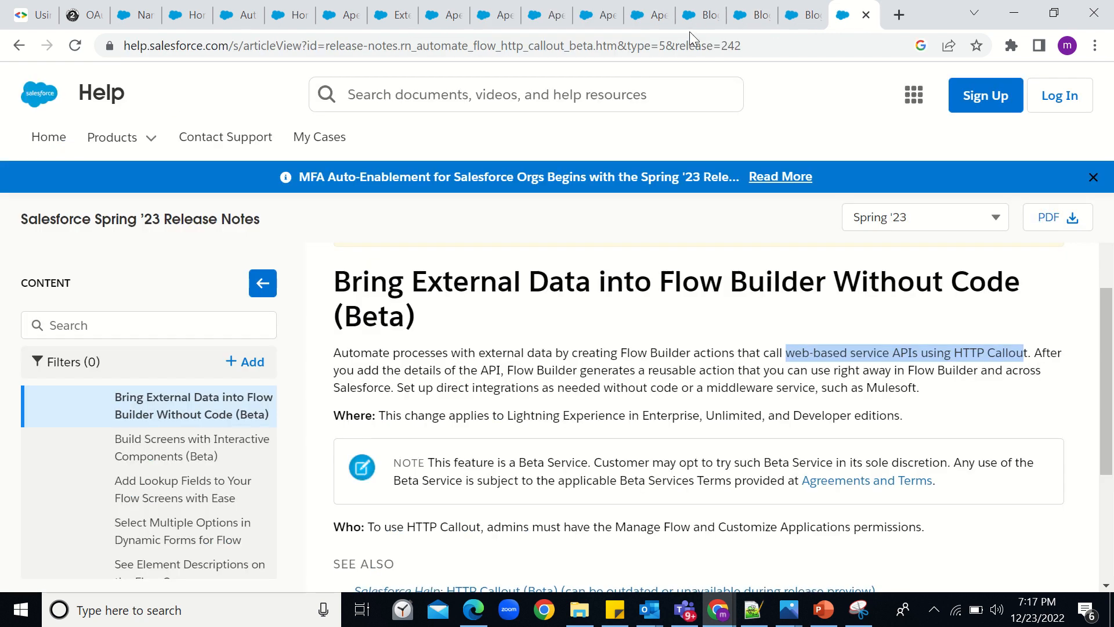
click(701, 18)
click(746, 18)
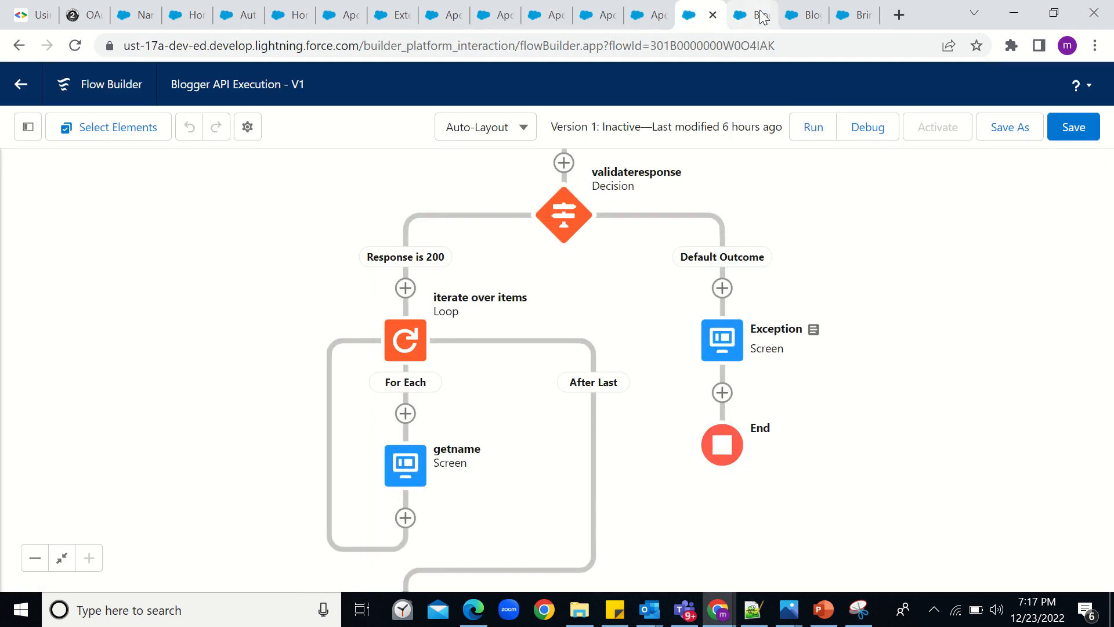
click(798, 19)
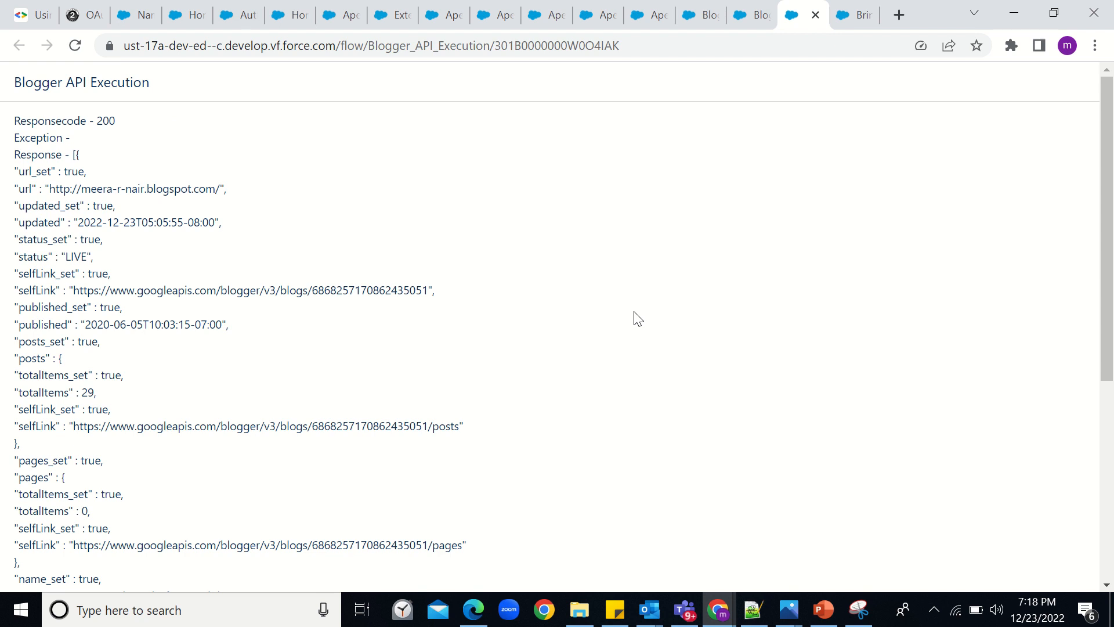
mouse_move(543, 6)
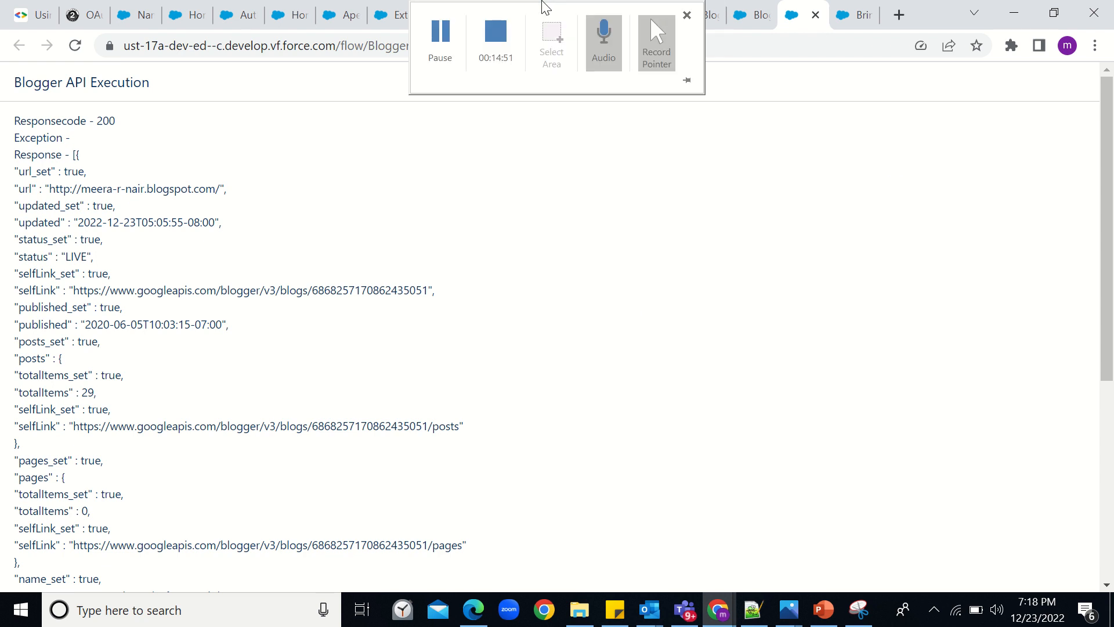